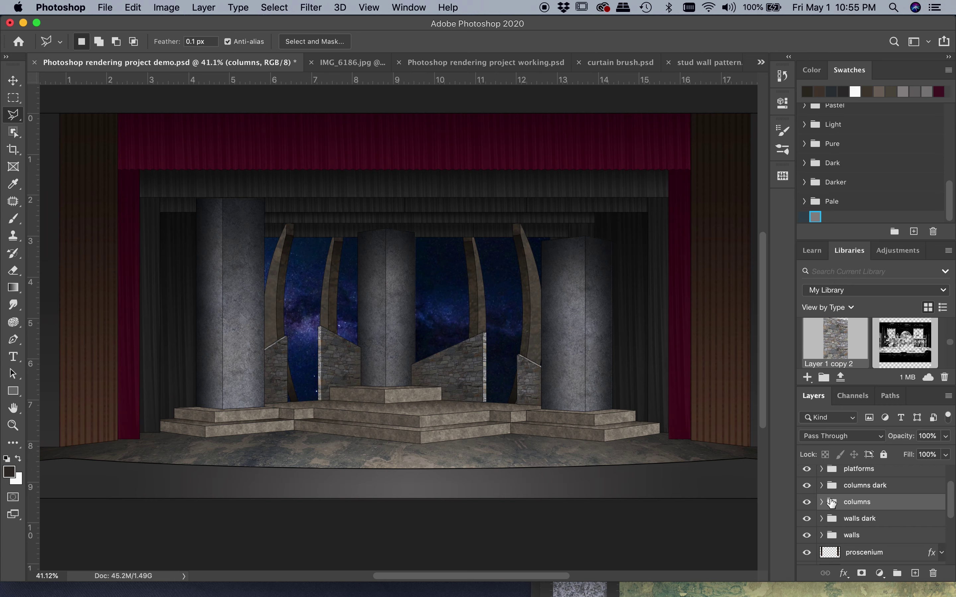
# Step: Look through the layers in the columns group and check the option for duplicating the group
pyautogui.click(822, 502)
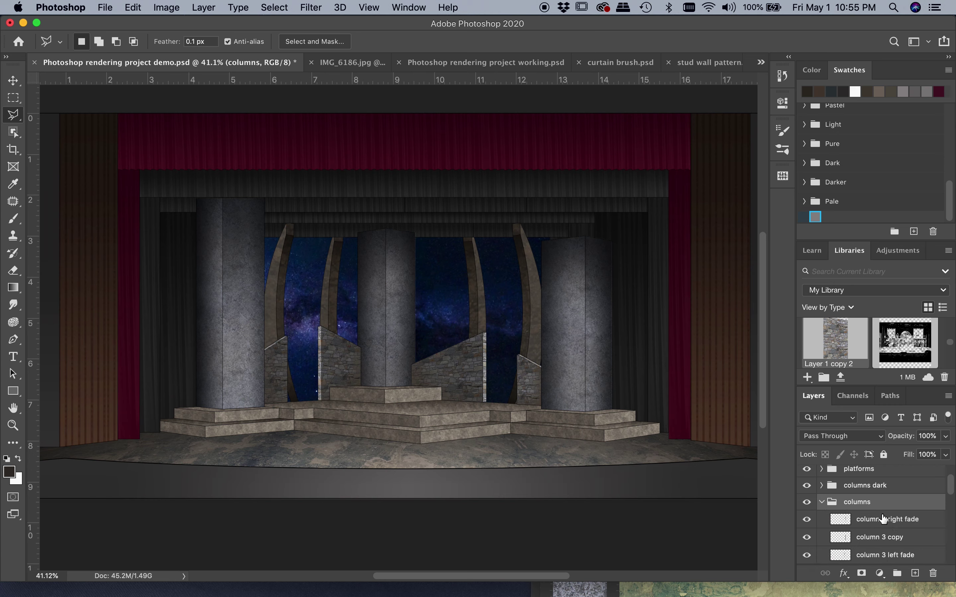
pyautogui.scroll(-3, 874, 522)
pyautogui.scroll(3, 873, 523)
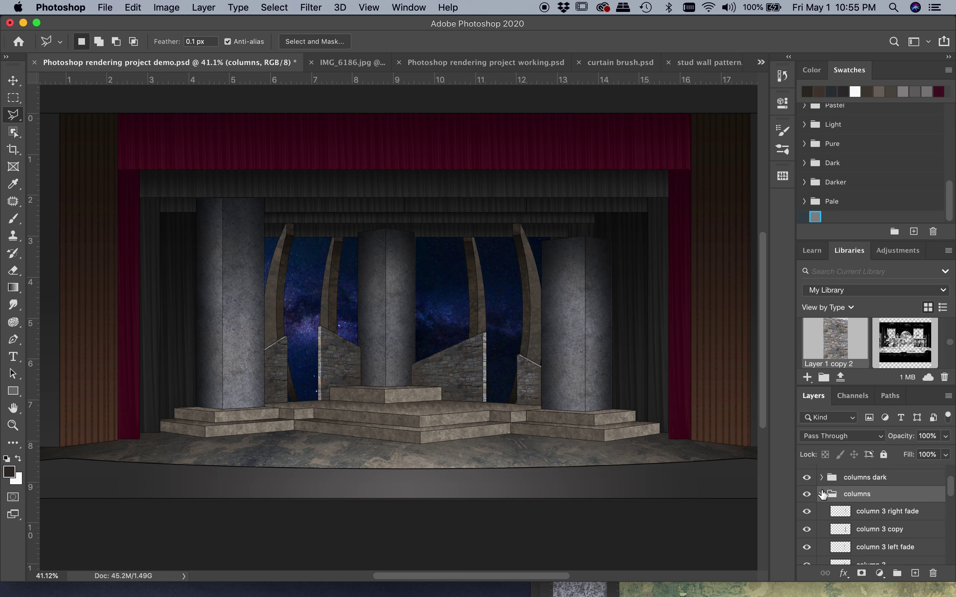
pyautogui.click(821, 493)
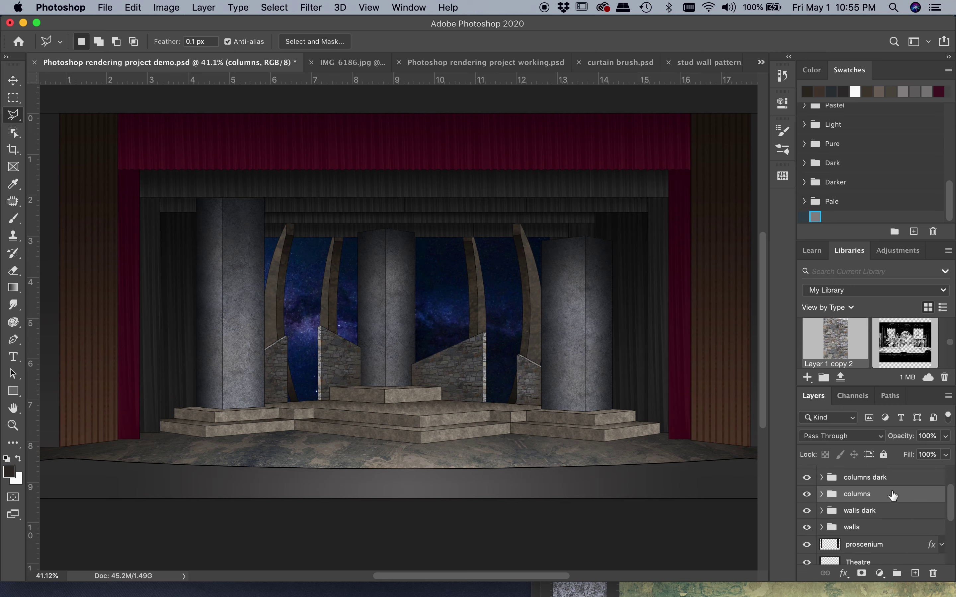
pyautogui.scroll(1, 891, 496)
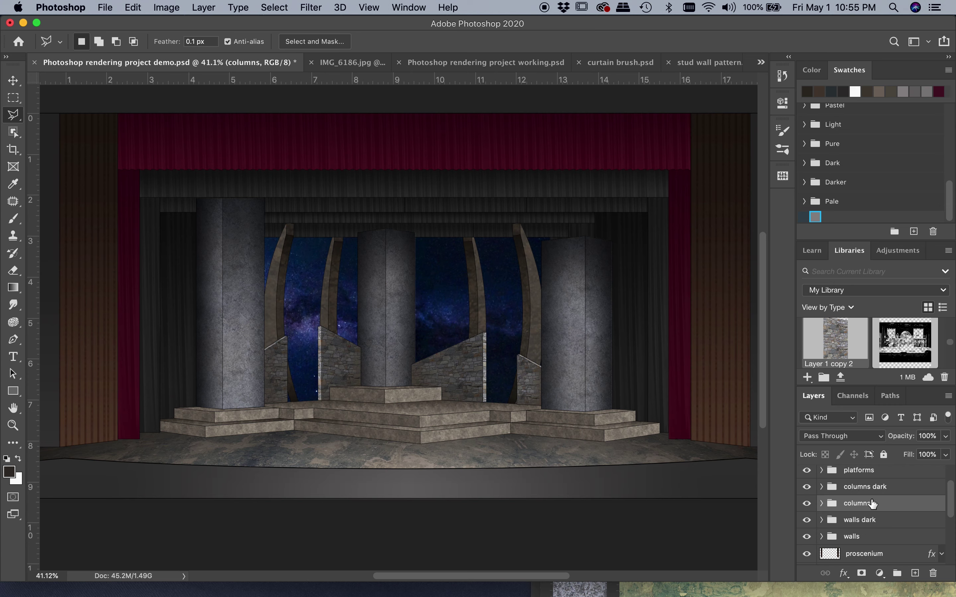
pyautogui.rightClick(883, 506)
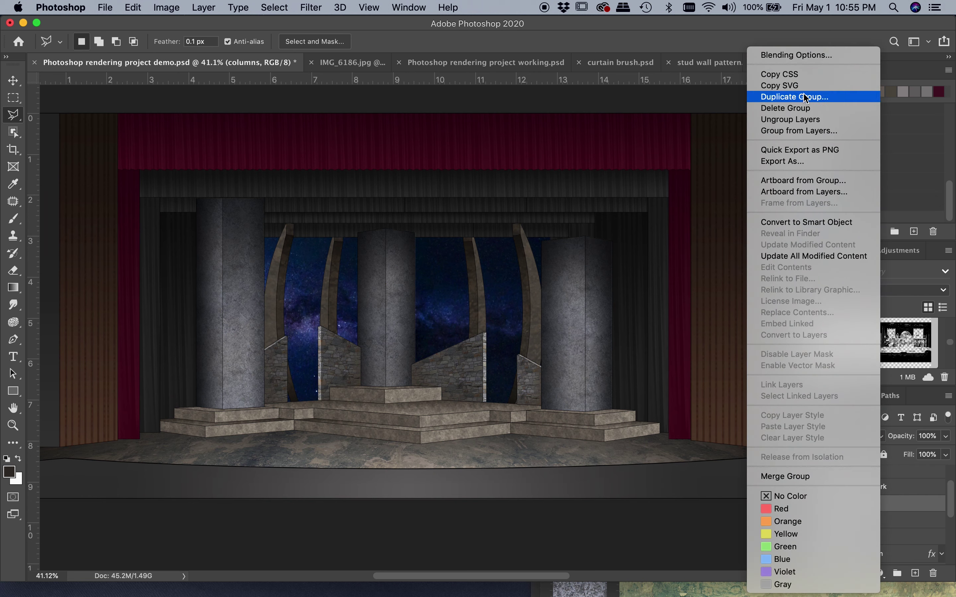
pyautogui.click(916, 495)
# Step: Inspect column 3's fade layers inside the columns dark group, comparing the column with its copied right fade hidden and shown
pyautogui.click(887, 487)
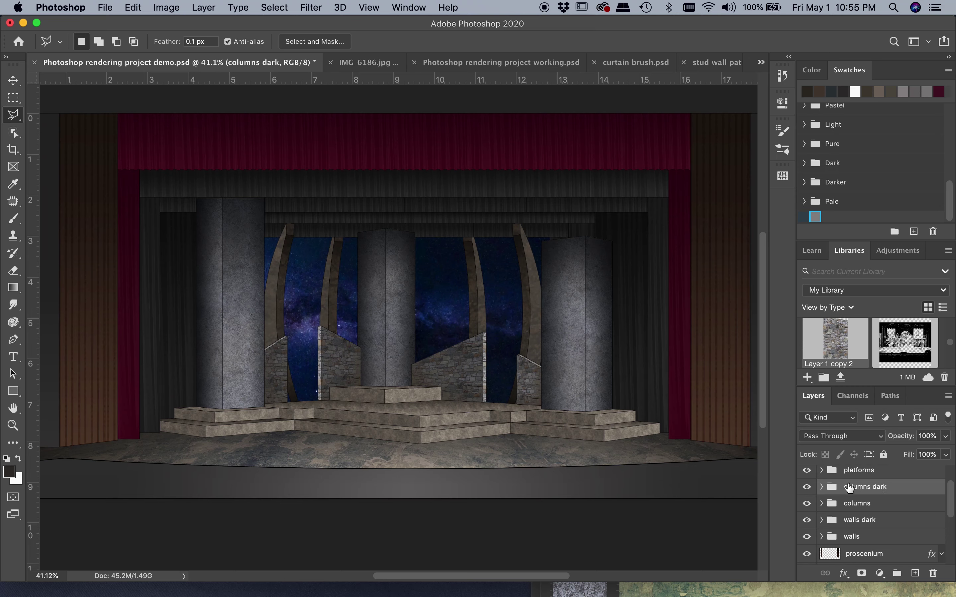
pyautogui.click(822, 487)
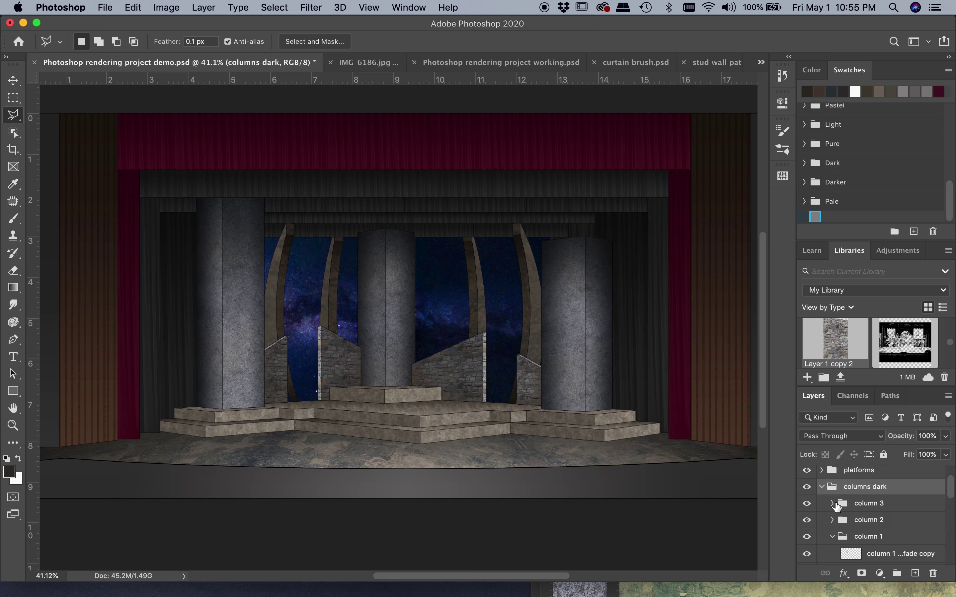
pyautogui.click(831, 504)
pyautogui.scroll(-1, 884, 516)
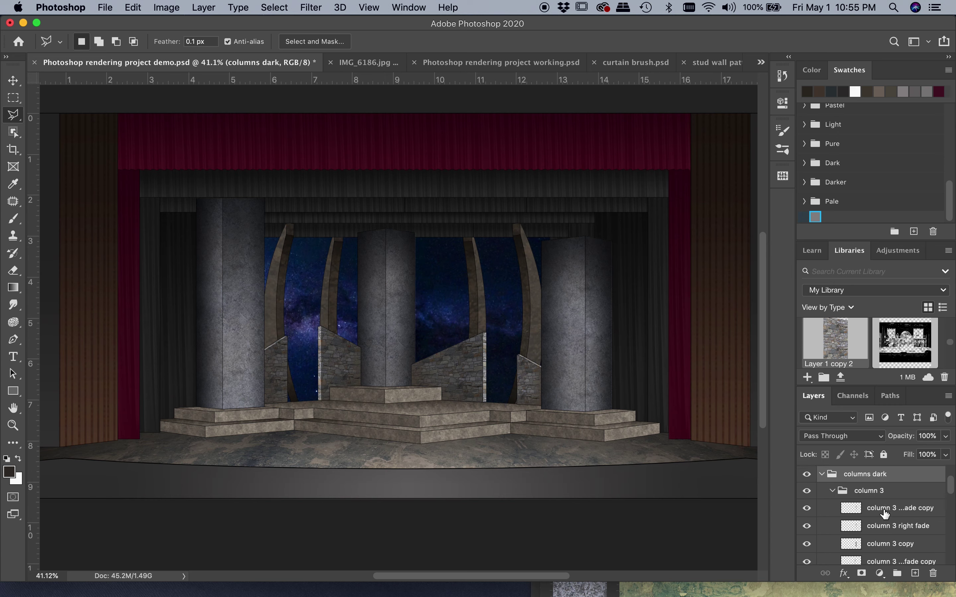
pyautogui.scroll(-1, 900, 518)
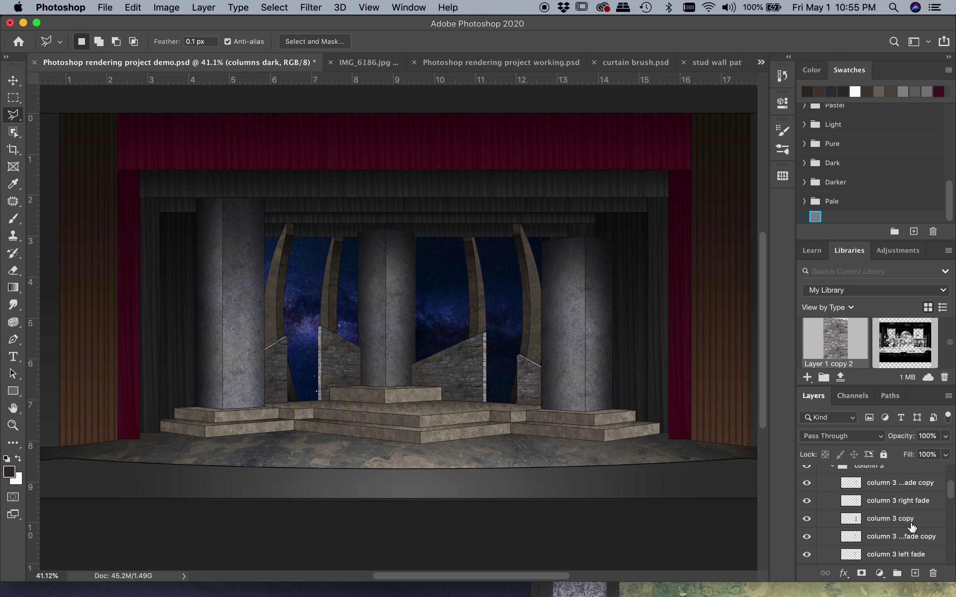
pyautogui.click(900, 505)
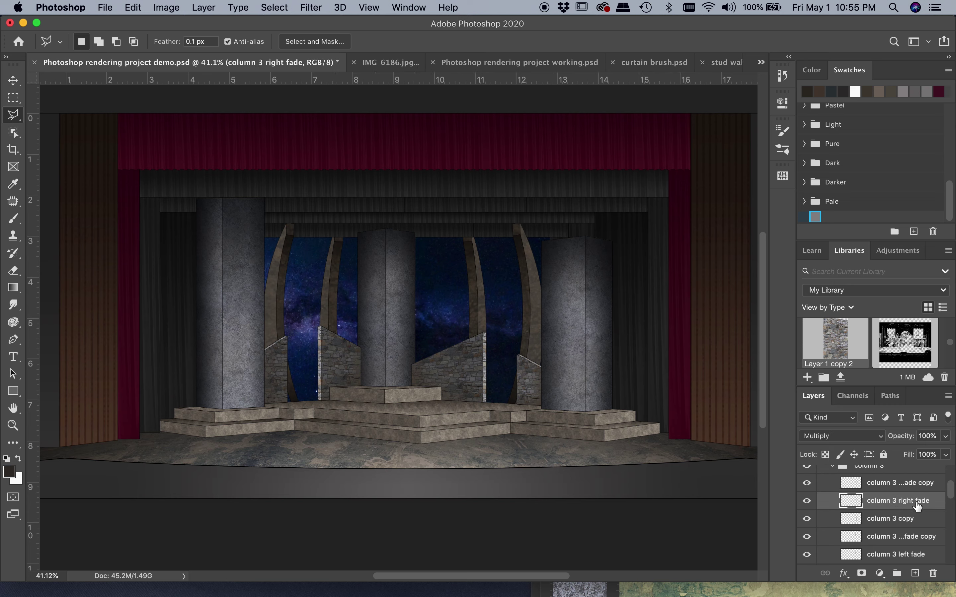
pyautogui.scroll(1, 920, 500)
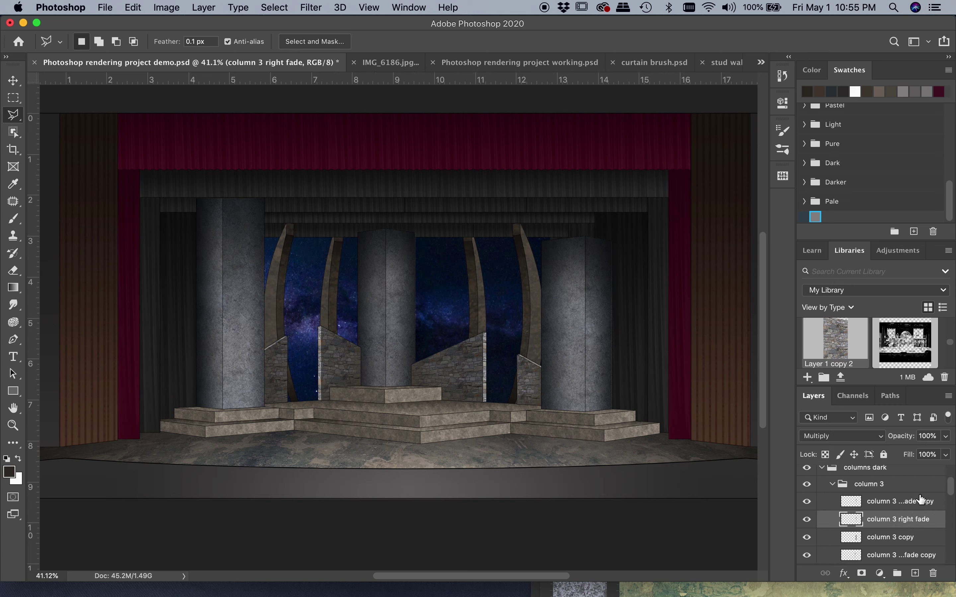
pyautogui.click(807, 502)
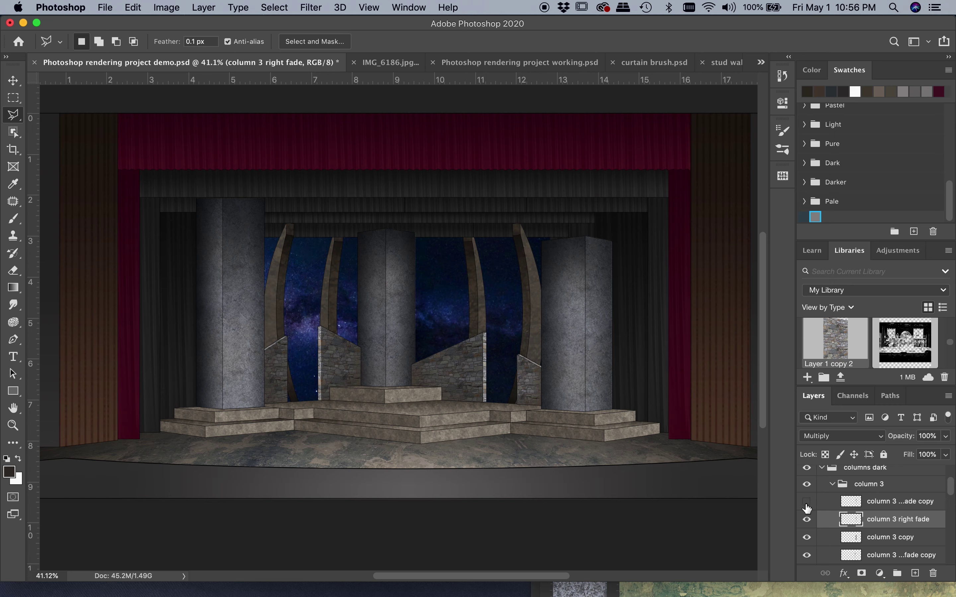
pyautogui.click(807, 503)
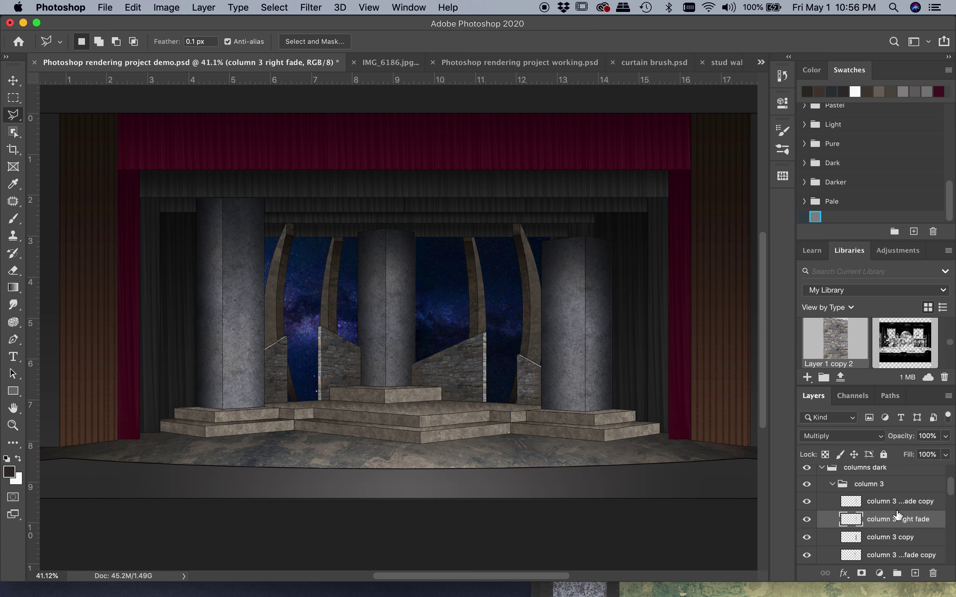
pyautogui.scroll(-1, 893, 501)
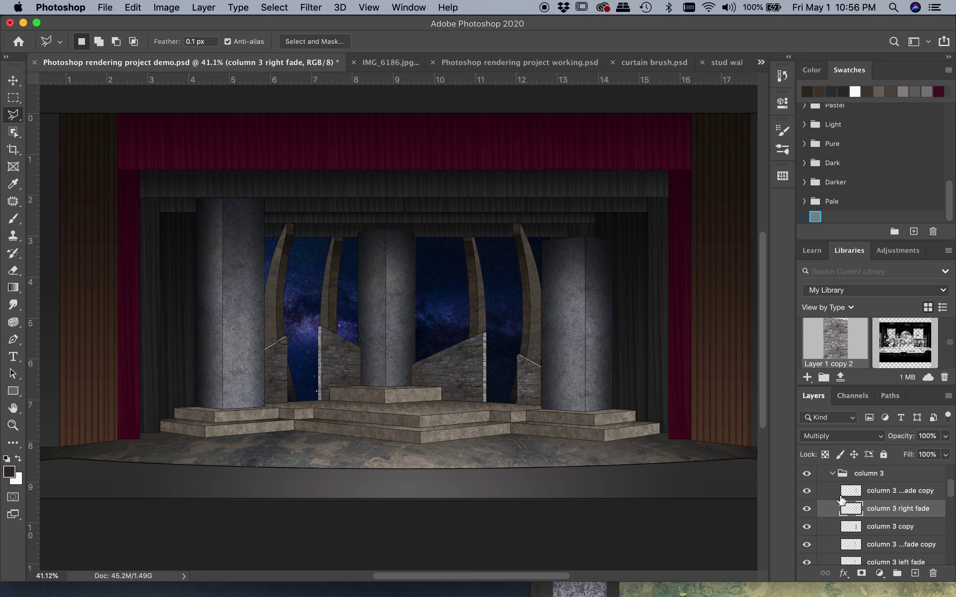
pyautogui.click(832, 473)
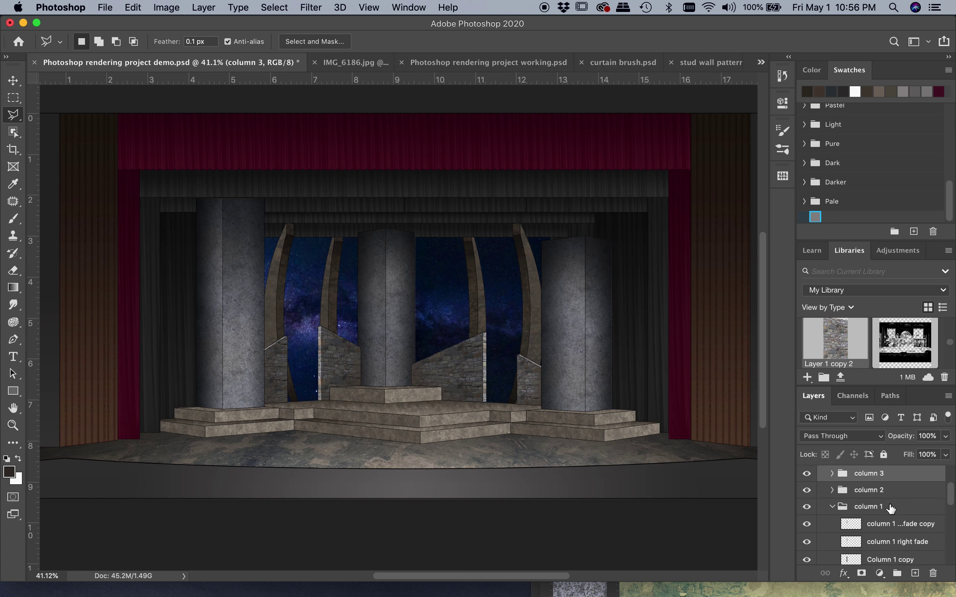
pyautogui.scroll(2, 891, 512)
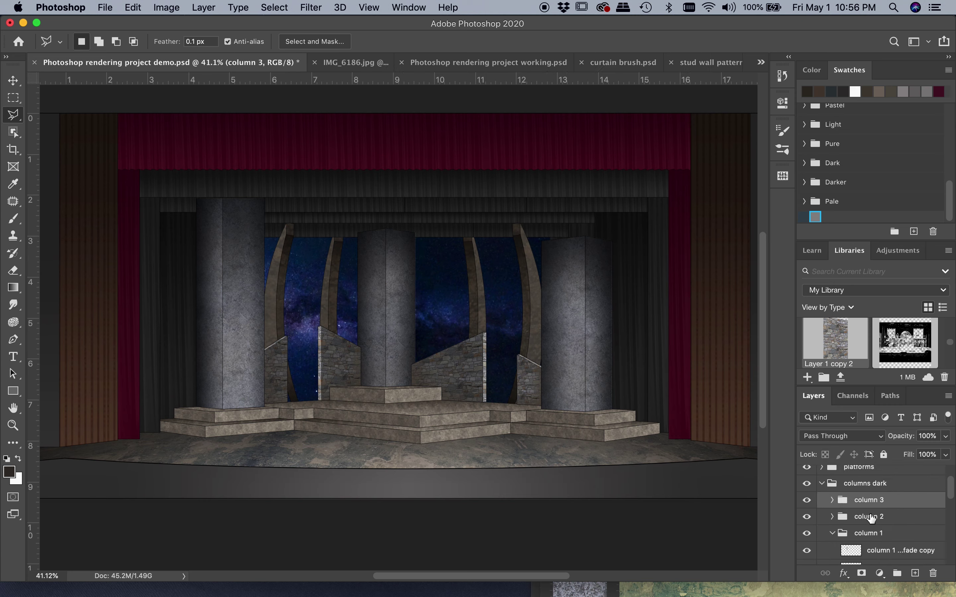
pyautogui.click(822, 485)
pyautogui.scroll(2, 877, 493)
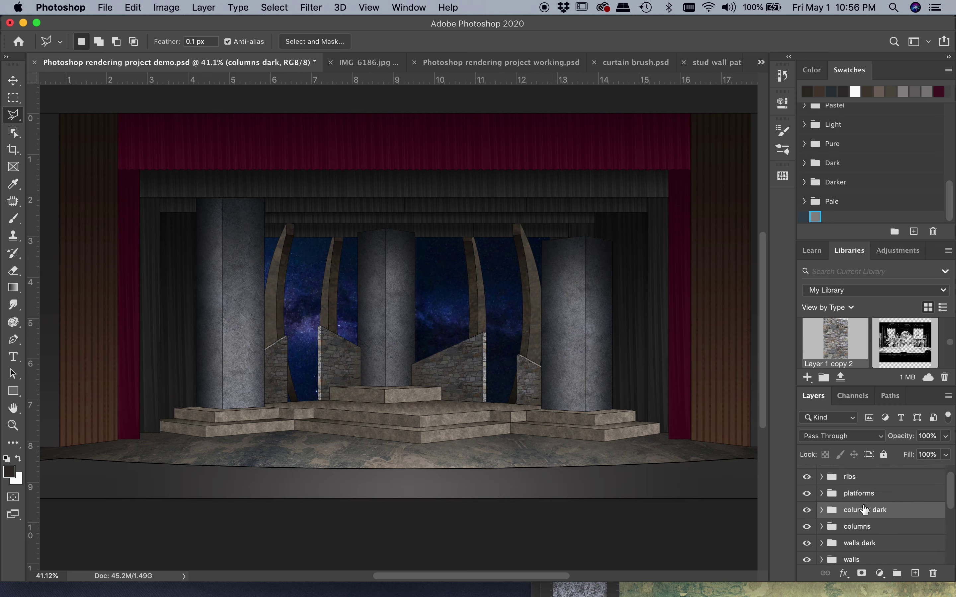
# Step: Compare the shaded and unshaded scenery by hiding and reshowing the columns dark and walls dark groups
pyautogui.click(806, 510)
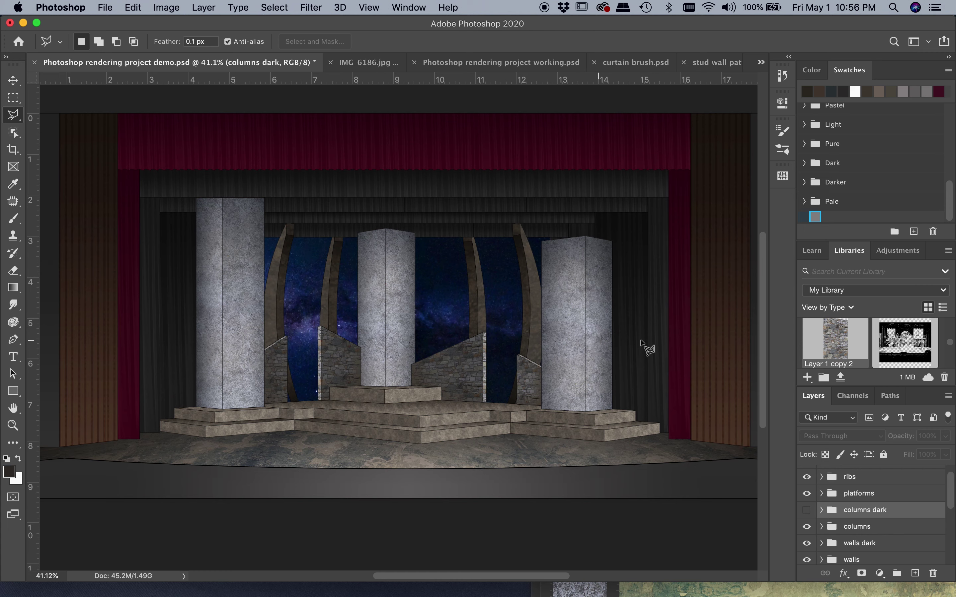
pyautogui.scroll(-2, 852, 510)
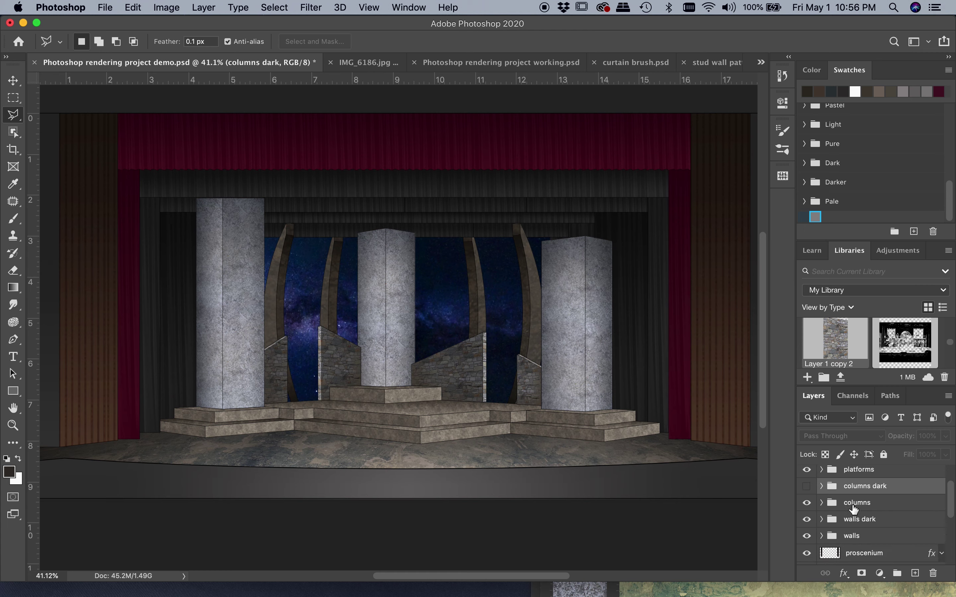
pyautogui.click(806, 520)
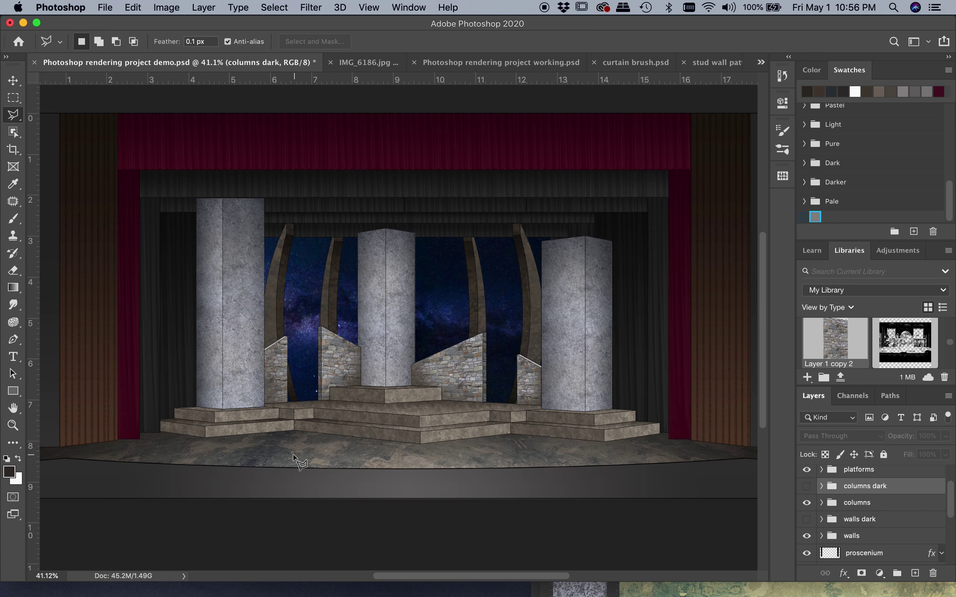
pyautogui.click(806, 485)
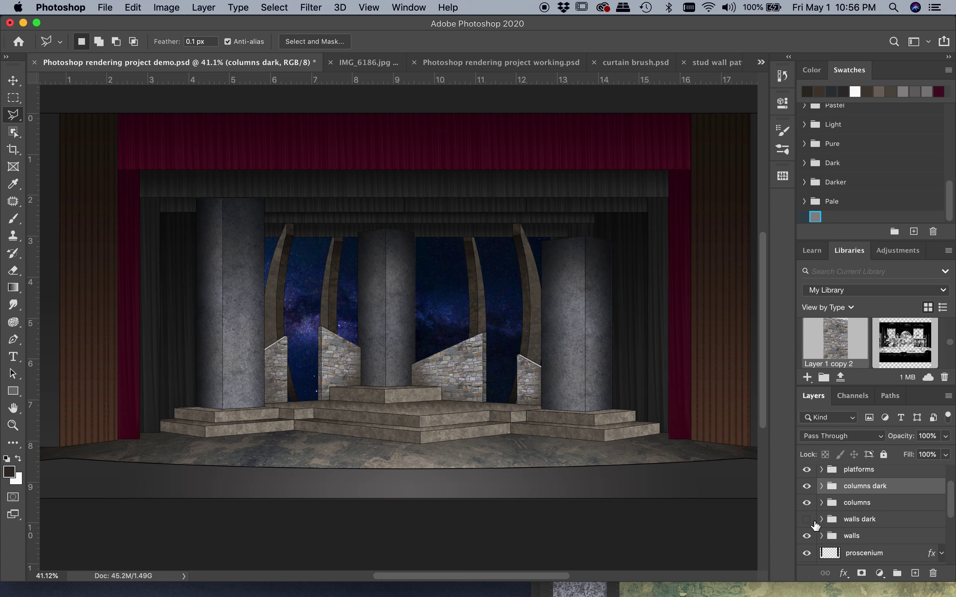
pyautogui.click(806, 519)
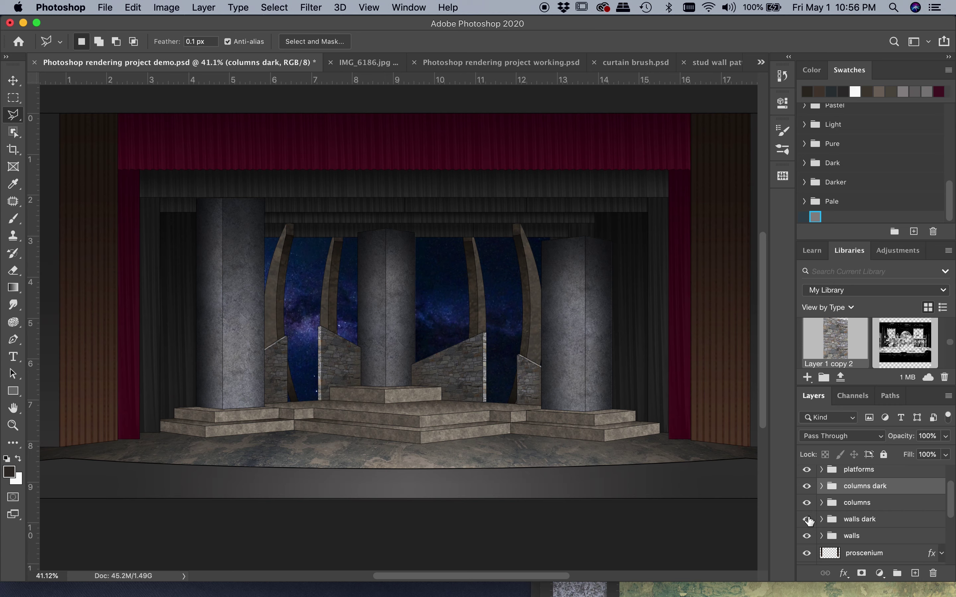
# Step: Hide the original columns and walls groups, leaving their dark versions showing
pyautogui.click(807, 504)
pyautogui.click(806, 535)
# Step: Switch to IMG_6186.jpg and inspect the three cut-out actors against the source photo by toggling the Background and each figure layer
pyautogui.click(362, 63)
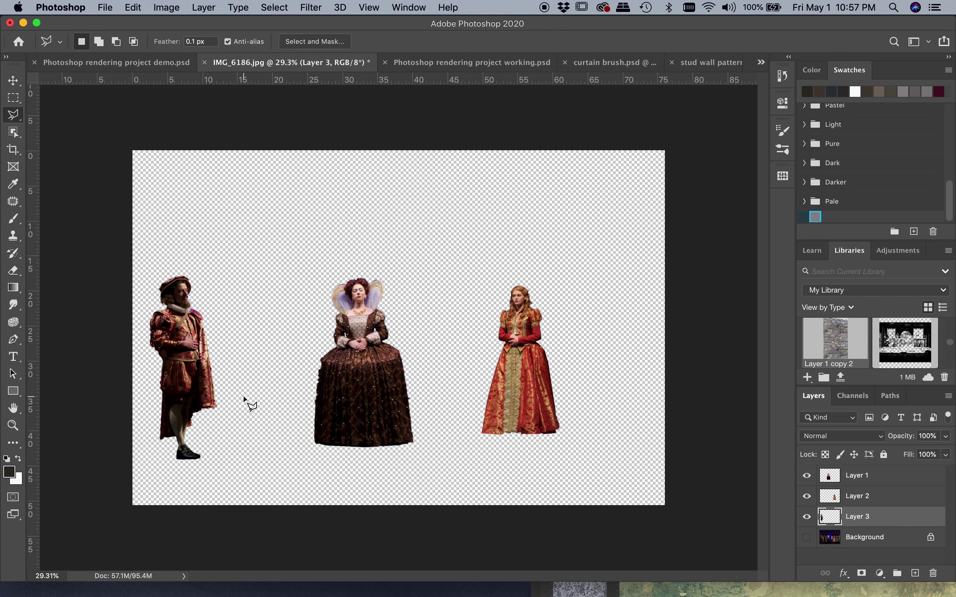
pyautogui.click(806, 537)
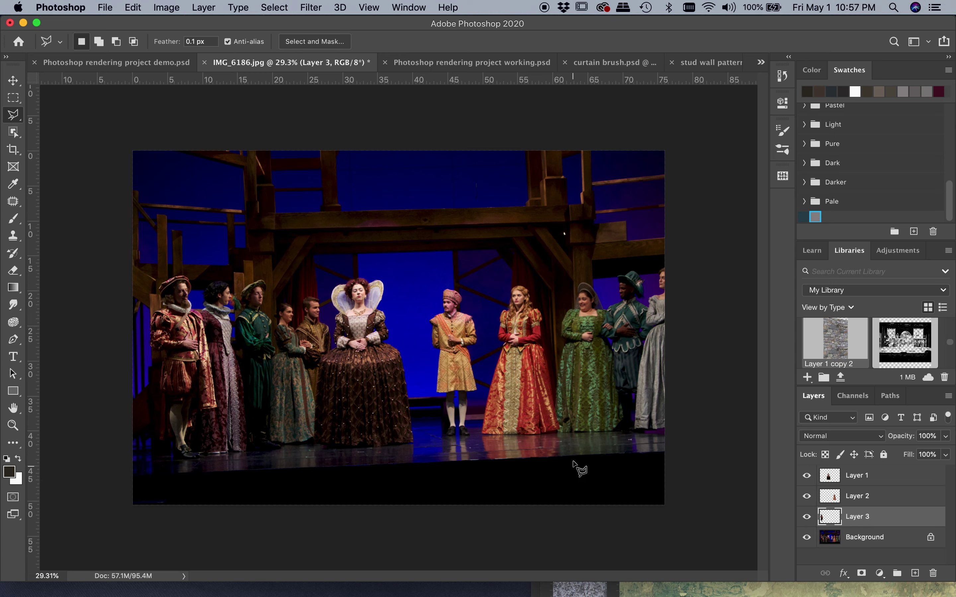
pyautogui.click(806, 537)
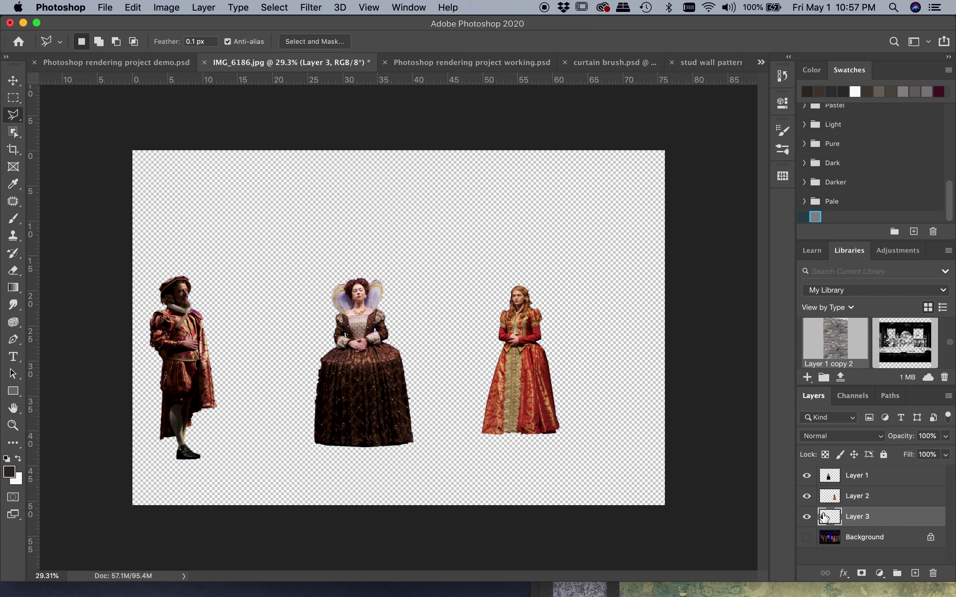
pyautogui.click(807, 516)
pyautogui.click(806, 517)
pyautogui.click(806, 496)
pyautogui.click(807, 497)
pyautogui.click(806, 476)
pyautogui.click(806, 477)
# Step: Float IMG_6186.jpg in its own window and copy the male actor on Layer 3 into Photoshop rendering project demo.psd
pyautogui.click(870, 477)
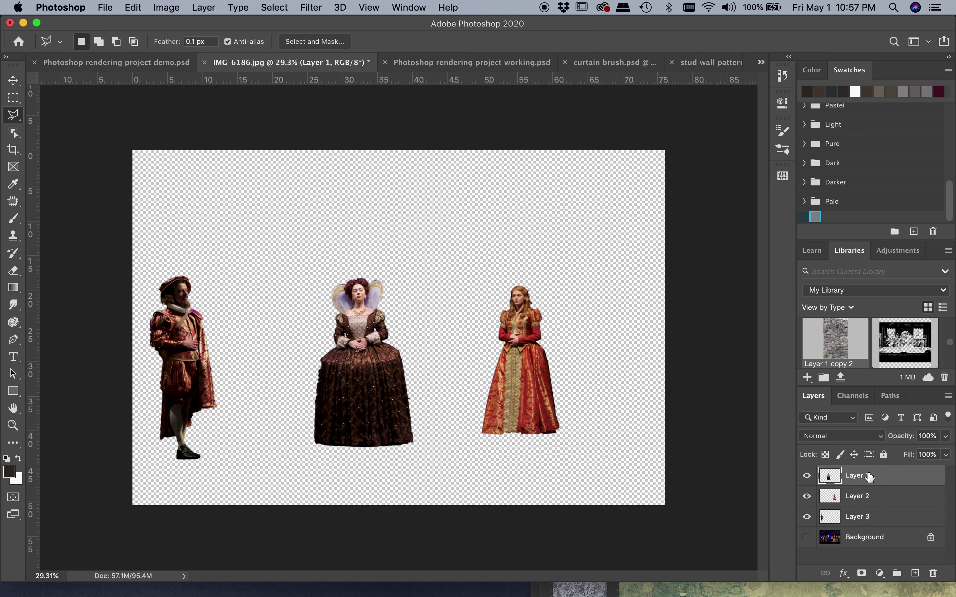
pyautogui.click(873, 518)
pyautogui.moveTo(283, 67); pyautogui.dragTo(579, 224)
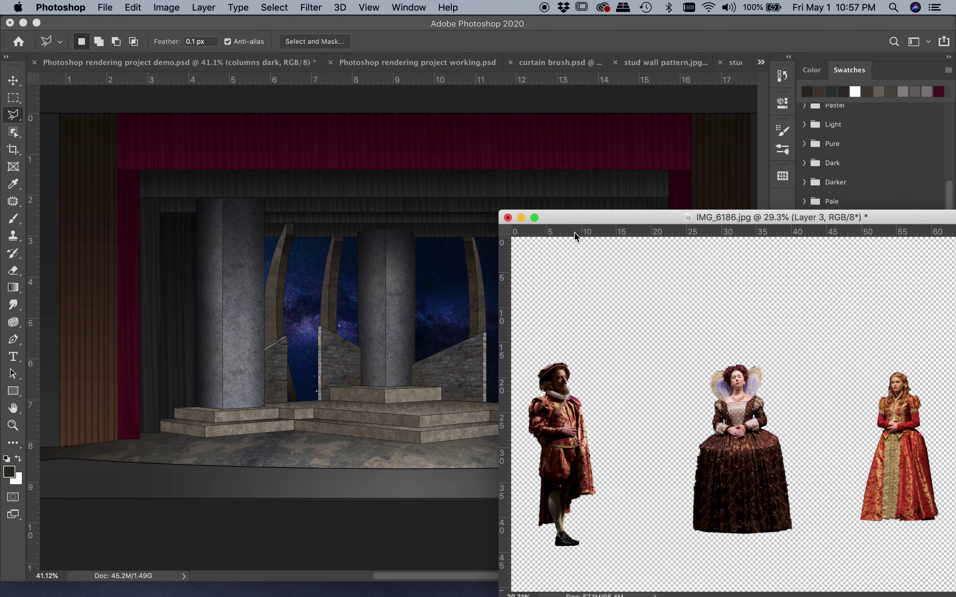
pyautogui.click(14, 79)
pyautogui.moveTo(569, 454); pyautogui.dragTo(340, 380)
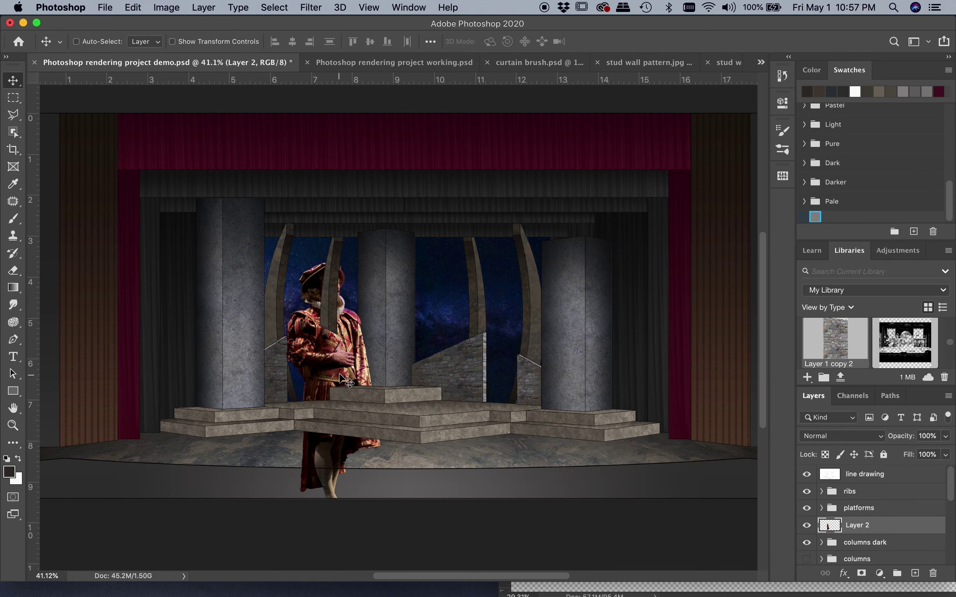
# Step: Move the copied actor's layer between the line drawing layer and the ribs group, outside any group
pyautogui.click(895, 529)
pyautogui.moveTo(895, 529); pyautogui.dragTo(886, 491)
pyautogui.moveTo(334, 377); pyautogui.dragTo(307, 332)
pyautogui.hotkey('ctrl', 'z')
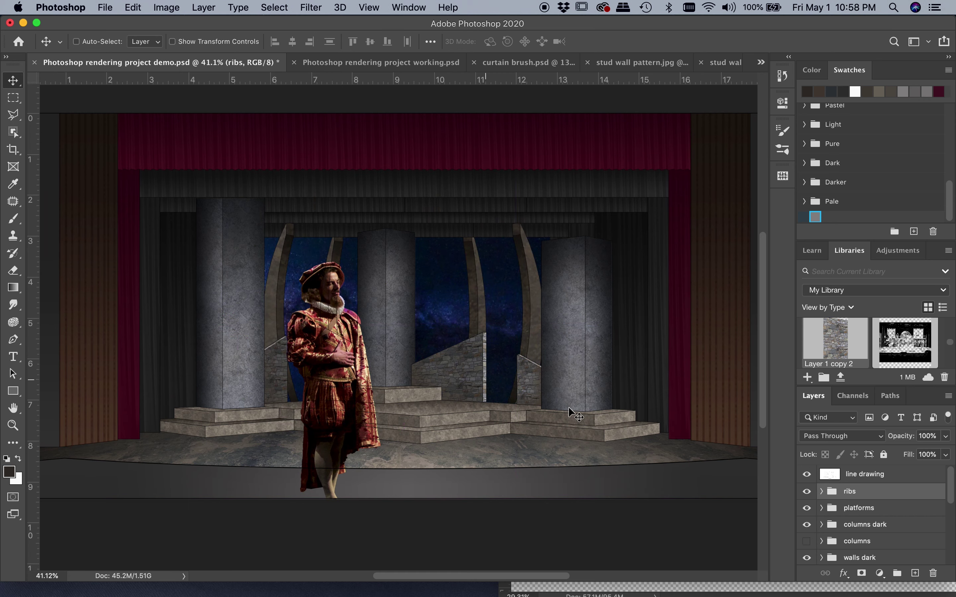
pyautogui.click(821, 491)
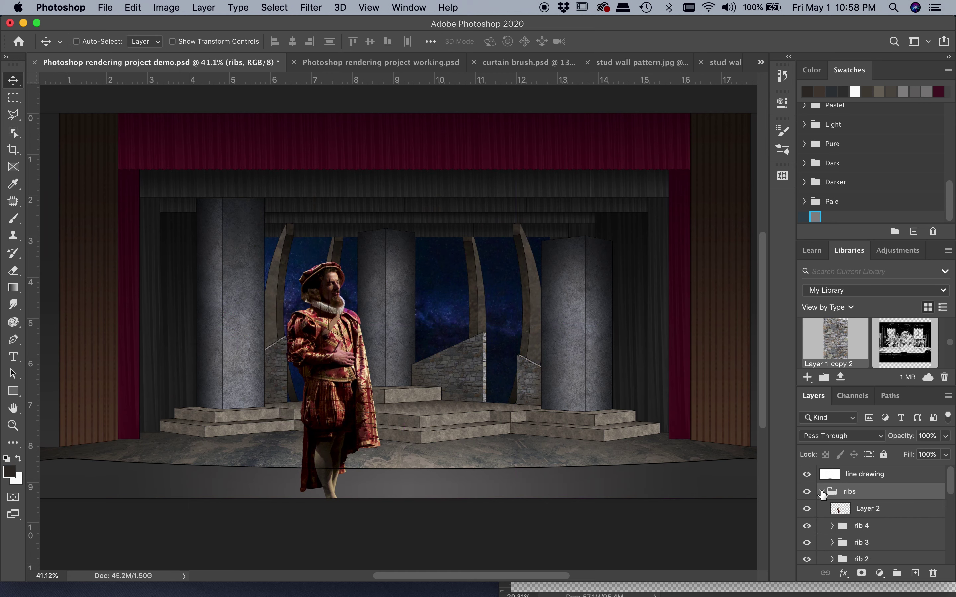
pyautogui.moveTo(881, 514); pyautogui.dragTo(875, 484)
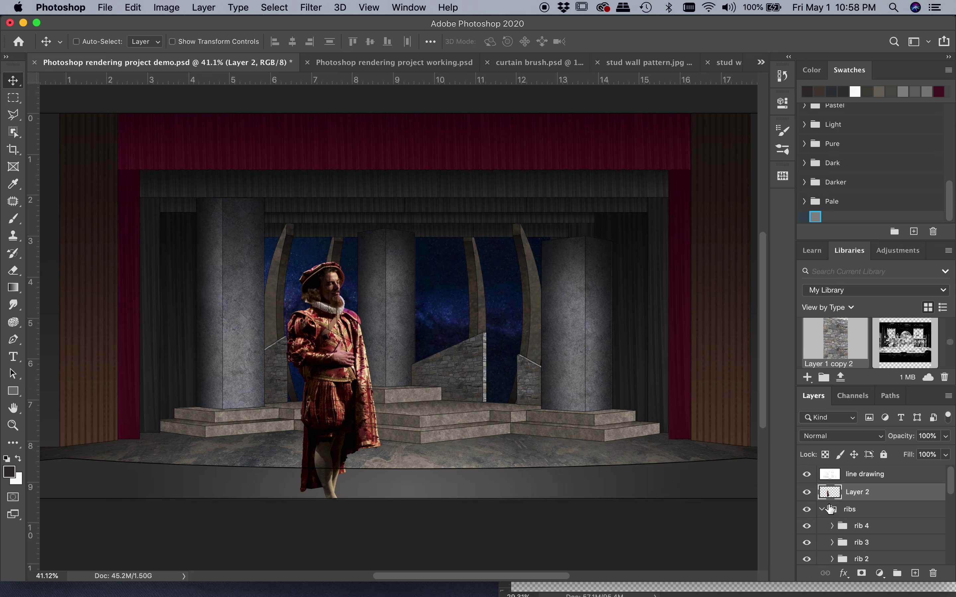
pyautogui.click(822, 510)
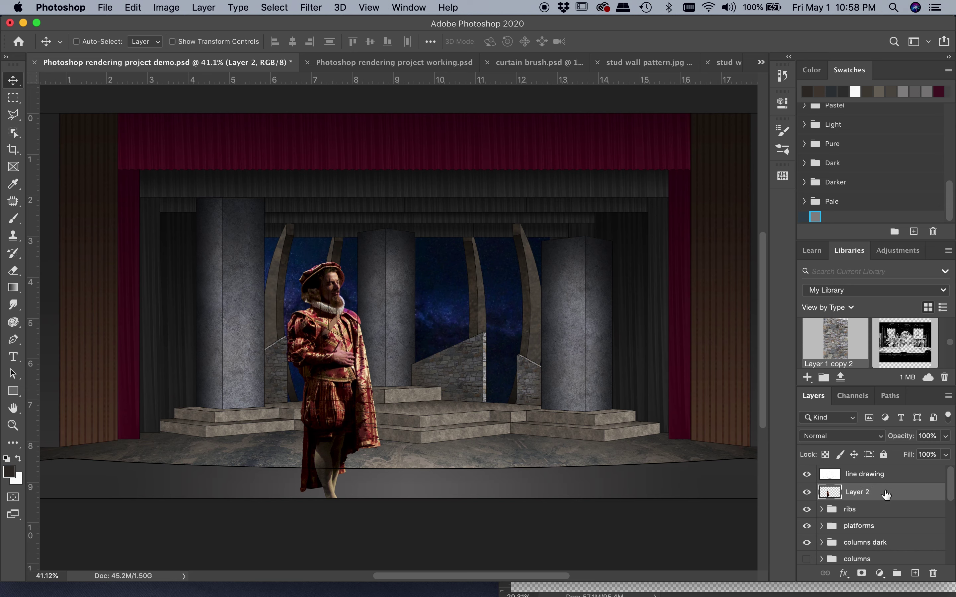
# Step: Scale the male actor on Layer 2 to about 37% and stand him on the stage floor just right of the tall left column
pyautogui.press('super+t')
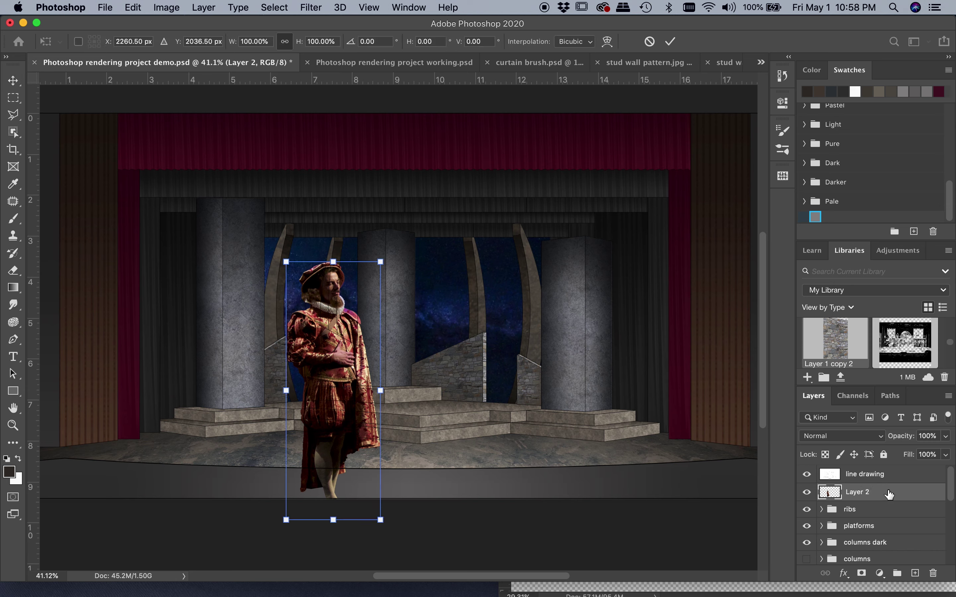
pyautogui.moveTo(380, 520); pyautogui.dragTo(315, 376)
pyautogui.moveTo(308, 334); pyautogui.dragTo(279, 416)
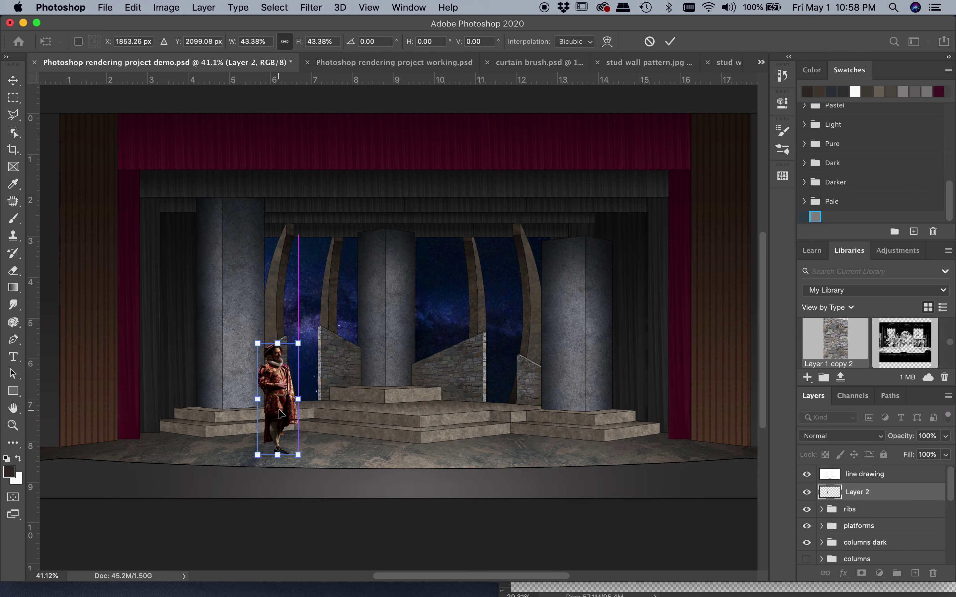
pyautogui.moveTo(299, 457); pyautogui.dragTo(270, 425)
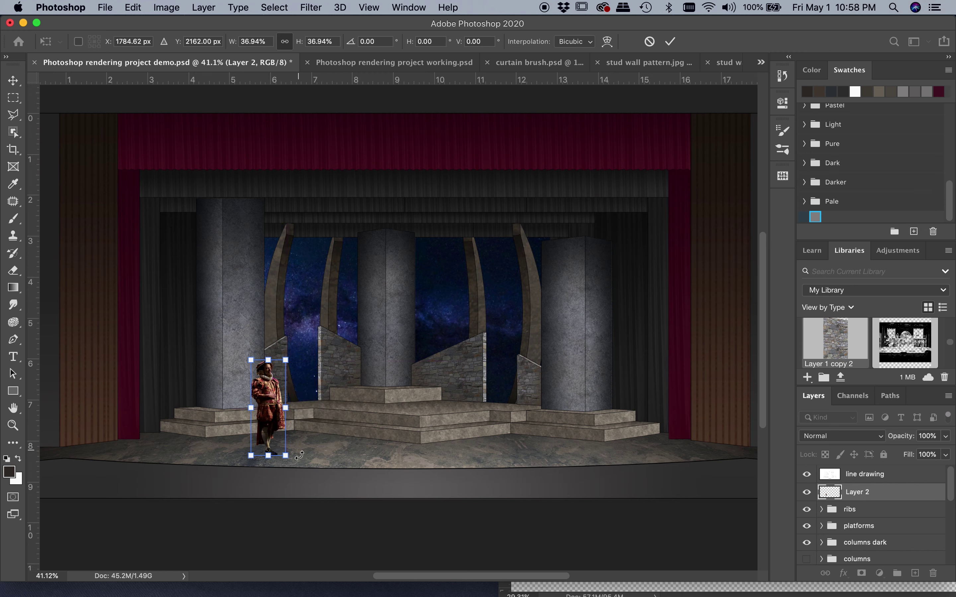
pyautogui.press('Return')
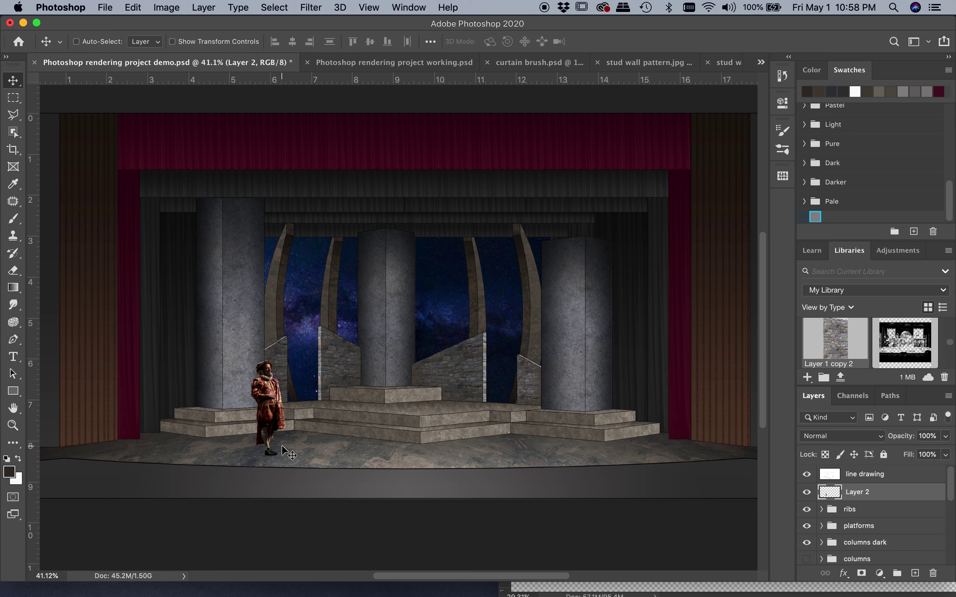
pyautogui.moveTo(271, 421); pyautogui.dragTo(291, 423)
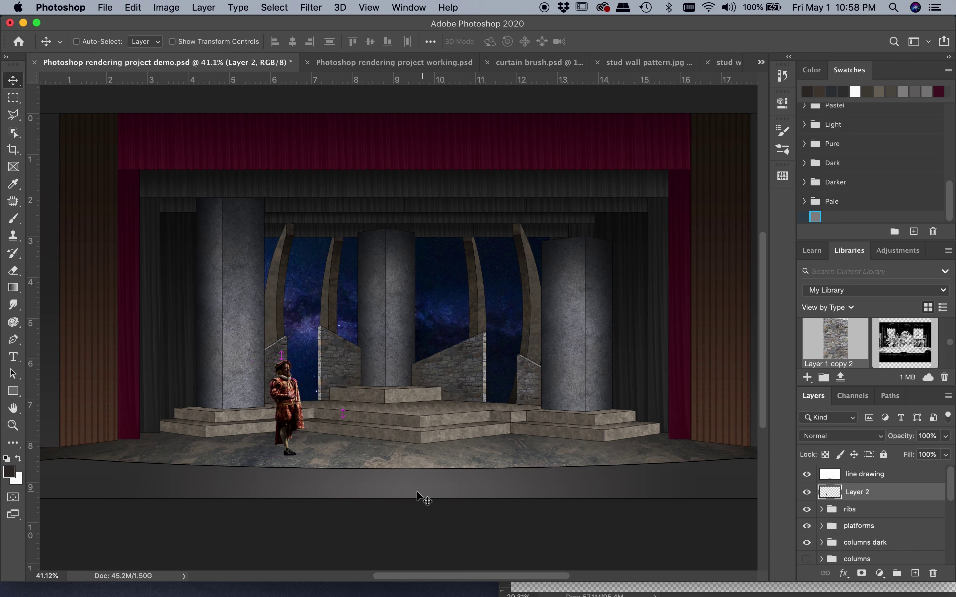
# Step: Copy the woman in the dark brown gown on Layer 1 of IMG_6186.jpg into Photoshop rendering project demo.psd
pyautogui.hotkey('ctrl', 'Down')
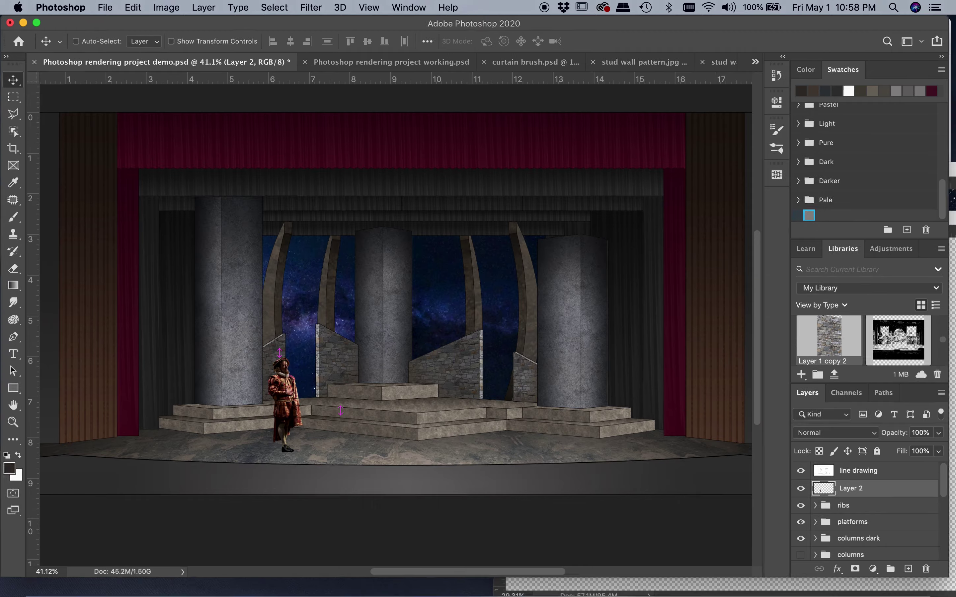
pyautogui.click(153, 409)
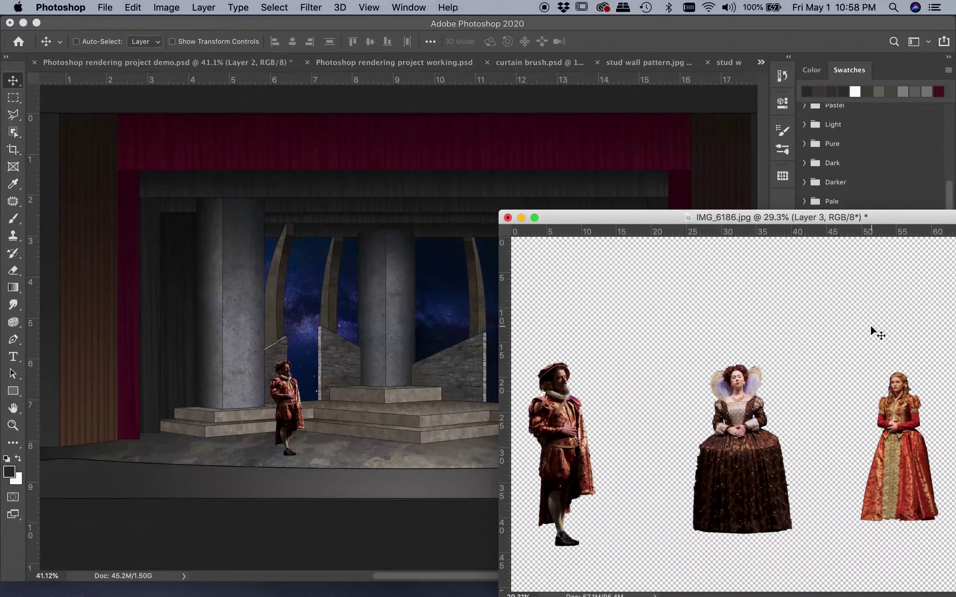
pyautogui.moveTo(806, 220); pyautogui.dragTo(485, 328)
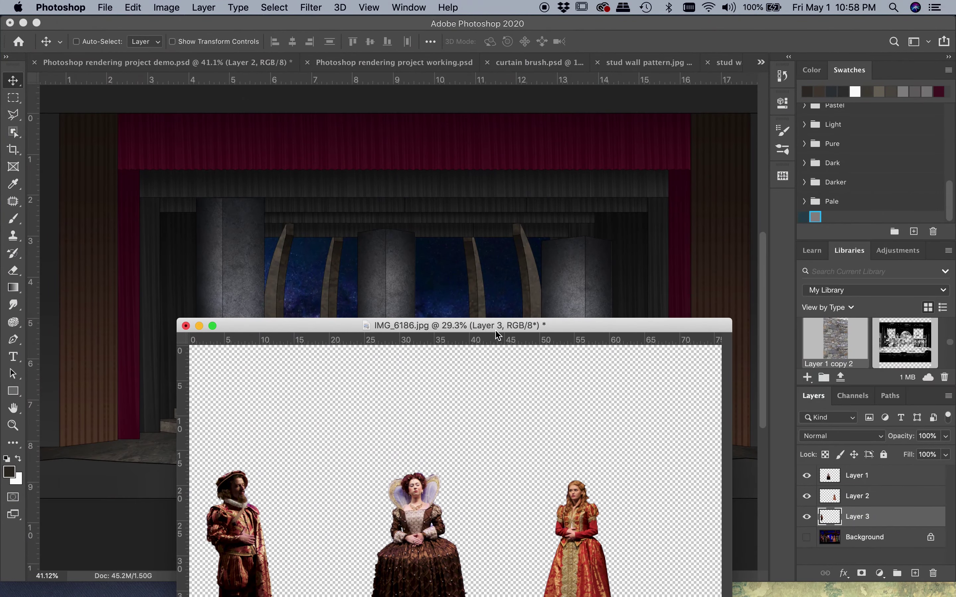
pyautogui.click(876, 479)
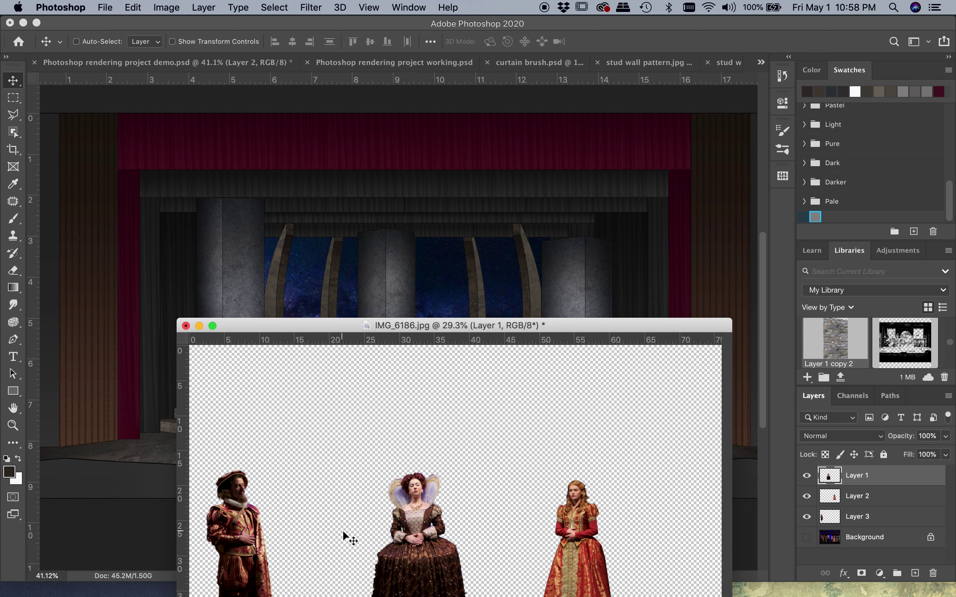
pyautogui.moveTo(417, 529); pyautogui.dragTo(339, 289)
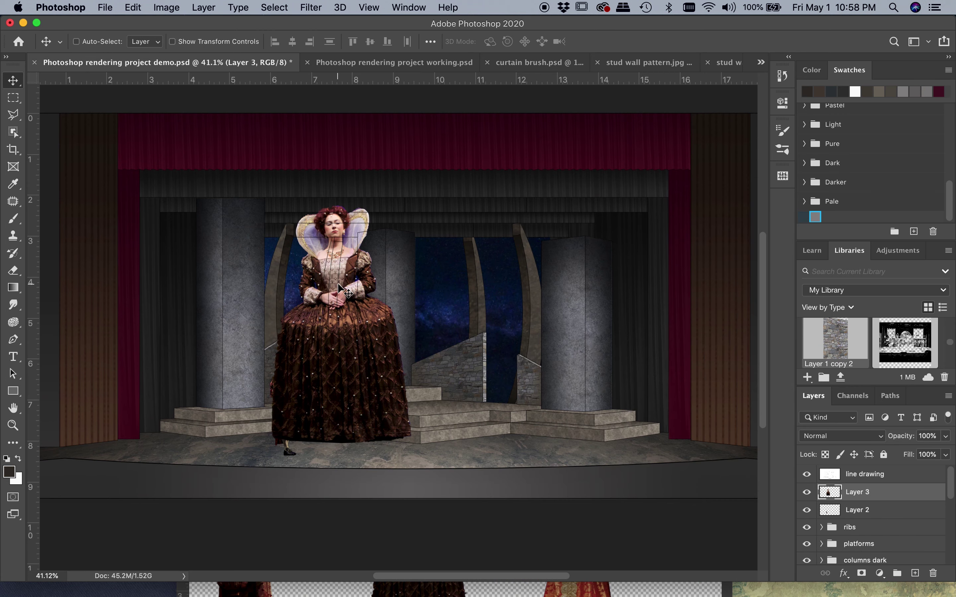
# Step: Scale the woman in the brown gown to about 34% and stand her on the platform steps just right of the middle column
pyautogui.press('super+t')
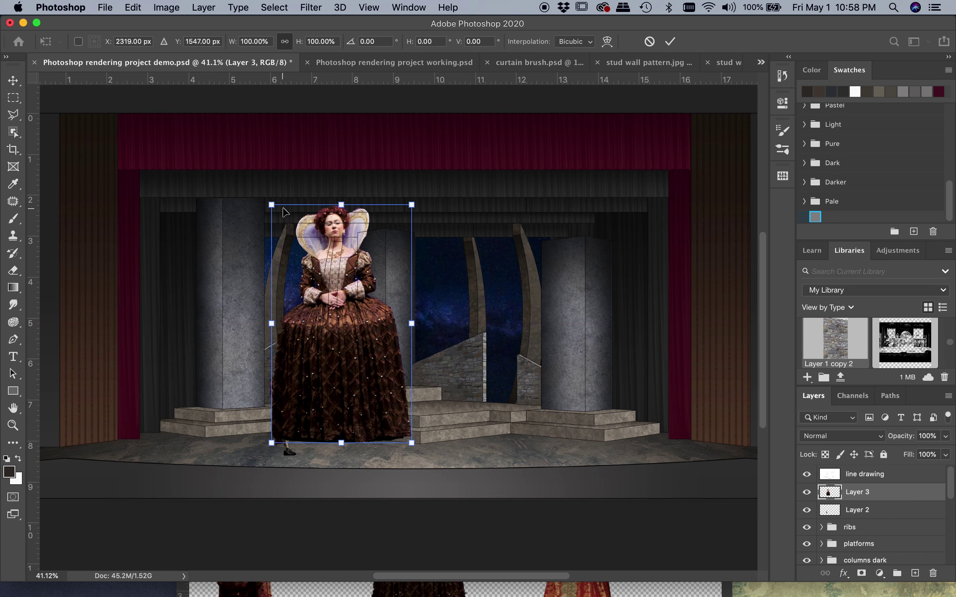
pyautogui.moveTo(272, 203); pyautogui.dragTo(387, 333)
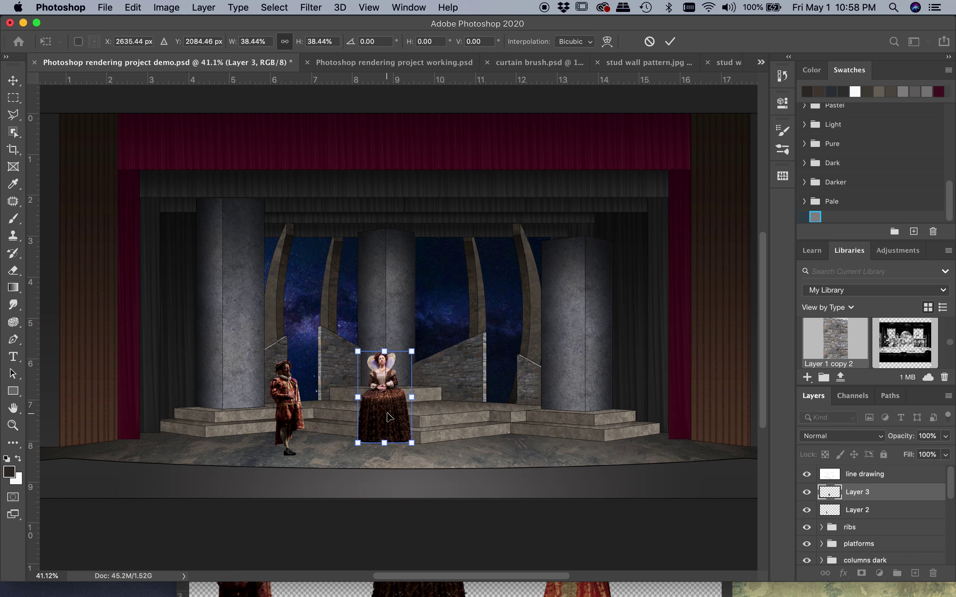
pyautogui.moveTo(389, 413); pyautogui.dragTo(430, 379)
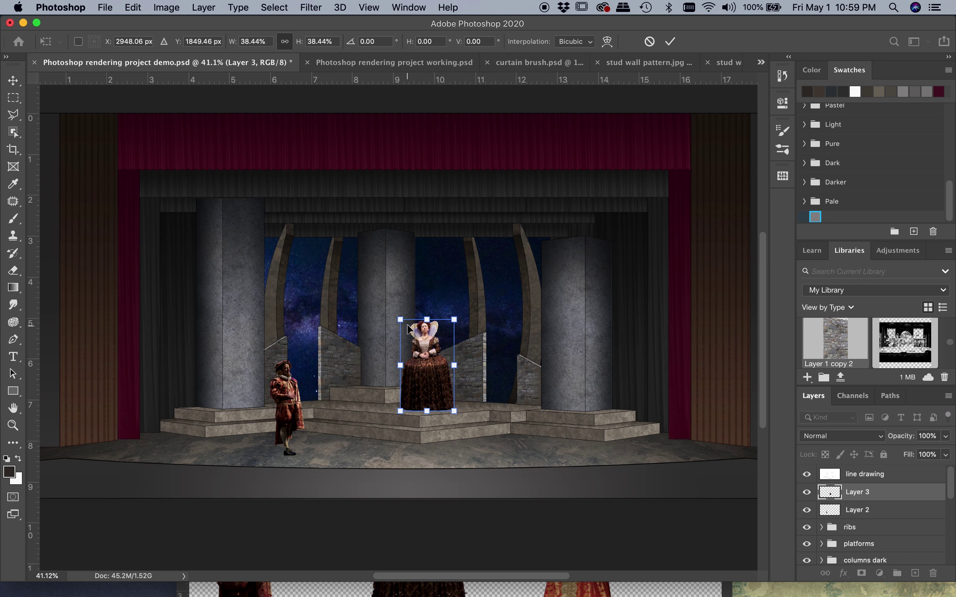
pyautogui.moveTo(399, 320); pyautogui.dragTo(410, 335)
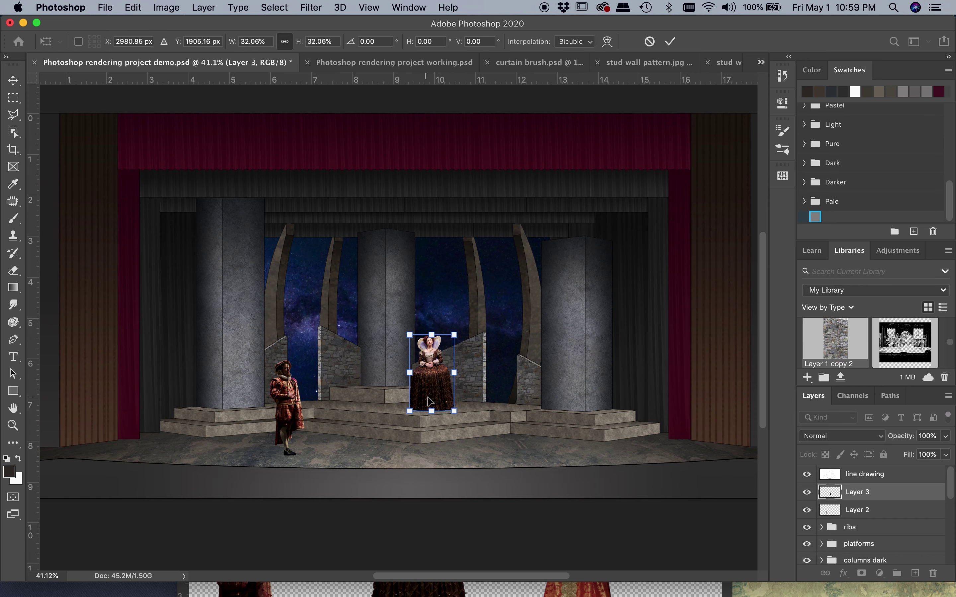
pyautogui.scroll(2, 436, 403)
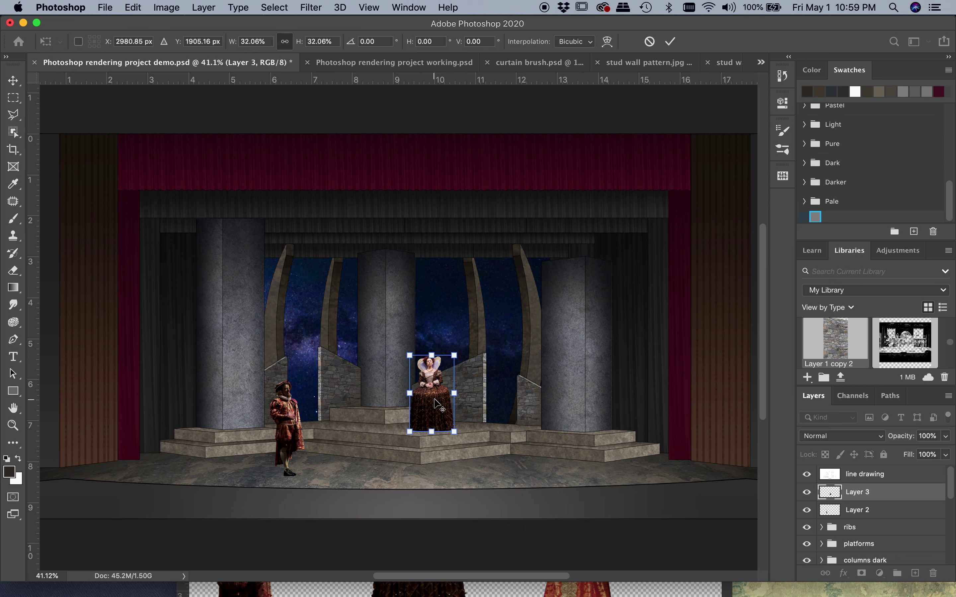
pyautogui.scroll(3, 436, 403)
pyautogui.moveTo(436, 407); pyautogui.dragTo(422, 407)
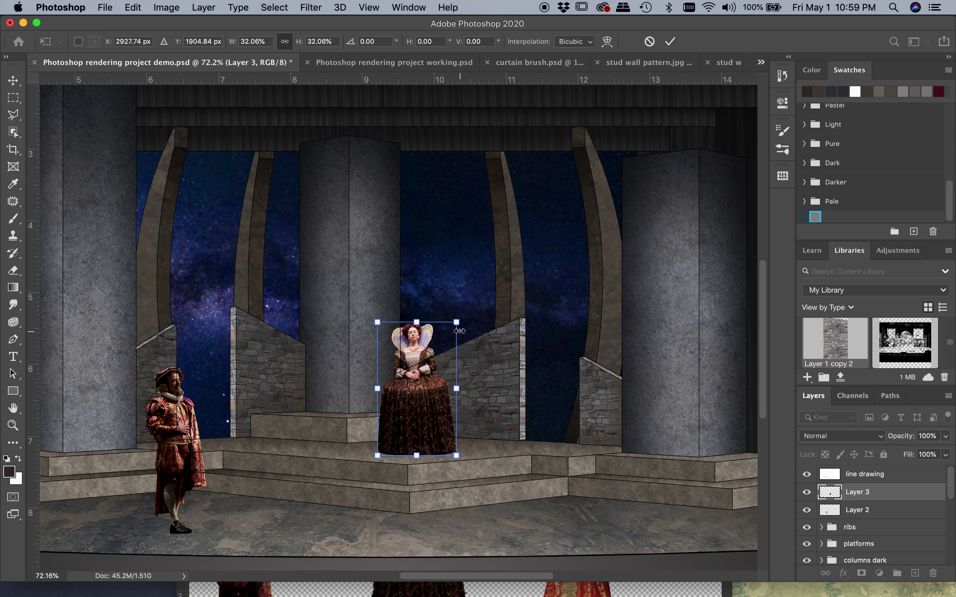
pyautogui.moveTo(456, 322); pyautogui.dragTo(461, 313)
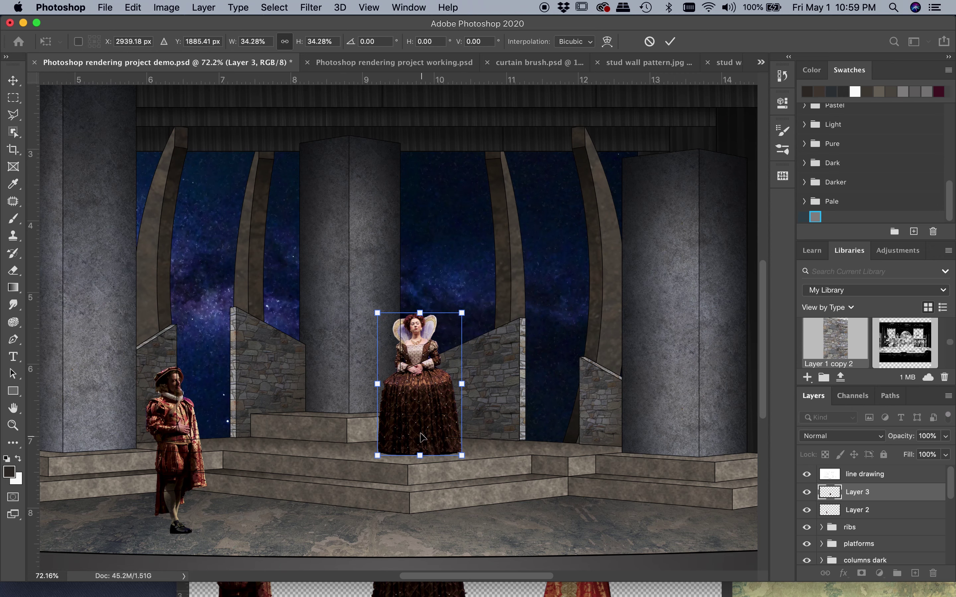
pyautogui.press('Return')
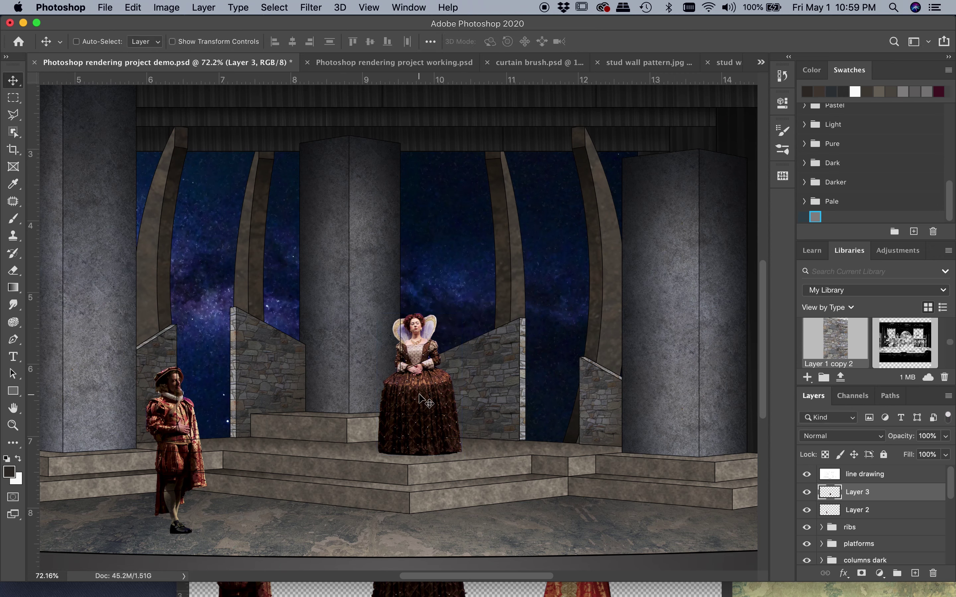
# Step: Copy the woman in the red and gold dress on Layer 2 of IMG_6186.jpg into the stage rendering
pyautogui.click(673, 593)
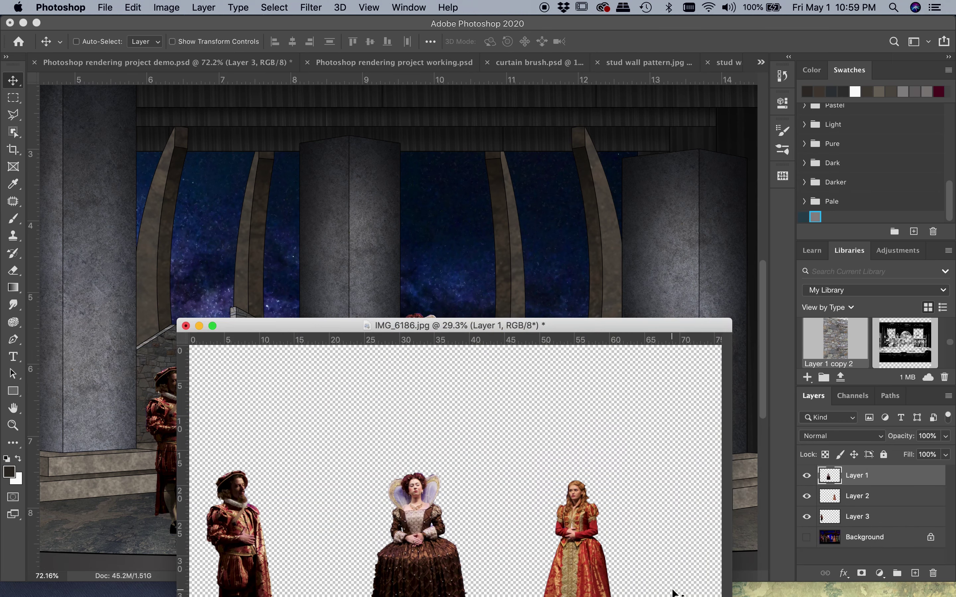
pyautogui.click(885, 498)
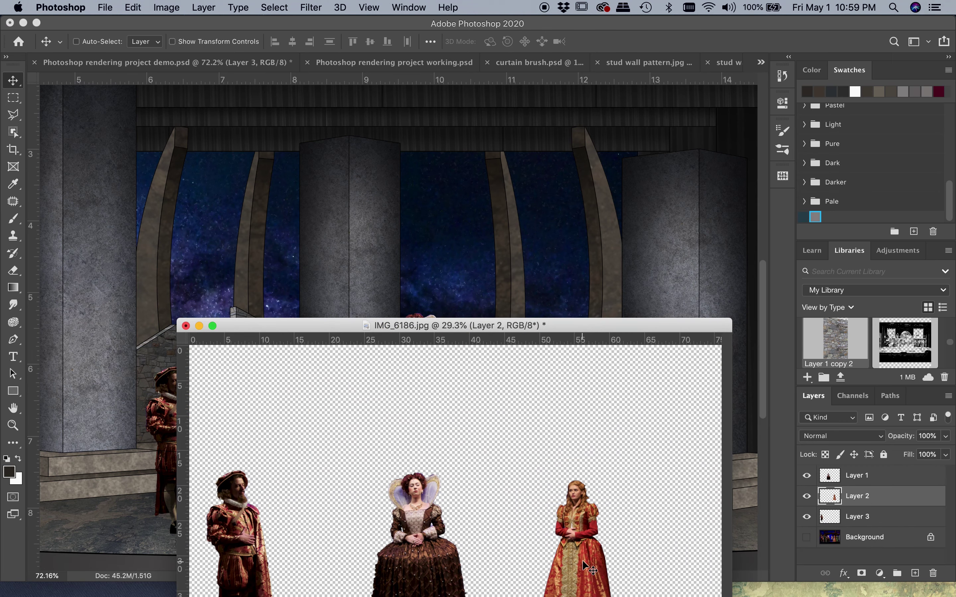
pyautogui.moveTo(580, 559); pyautogui.dragTo(557, 360)
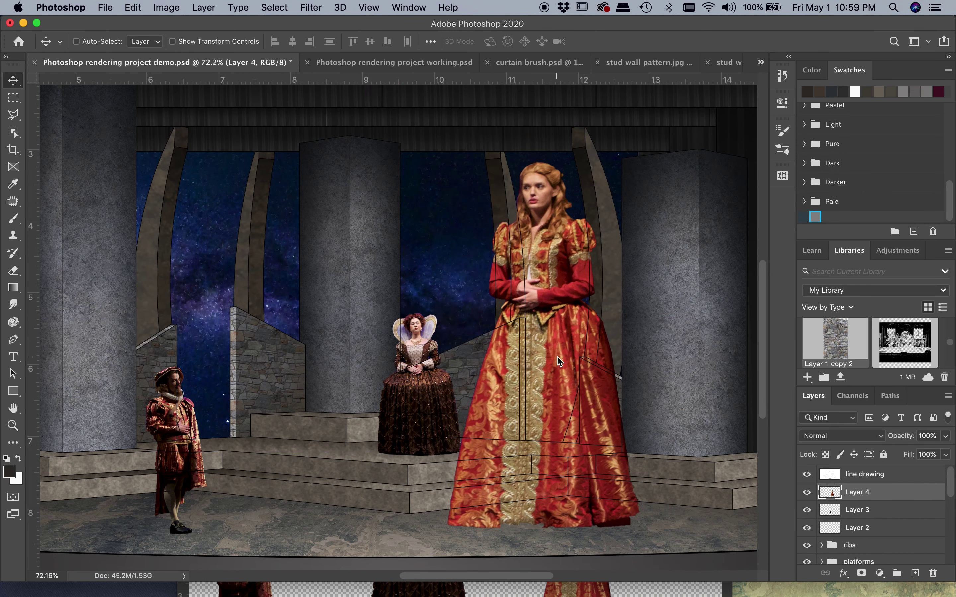
# Step: Scale the woman in red to about 42% and stand her on the stage floor in front of the right-hand steps
pyautogui.press('super+t')
pyautogui.moveTo(447, 160); pyautogui.dragTo(587, 357)
pyautogui.moveTo(600, 413); pyautogui.dragTo(580, 399)
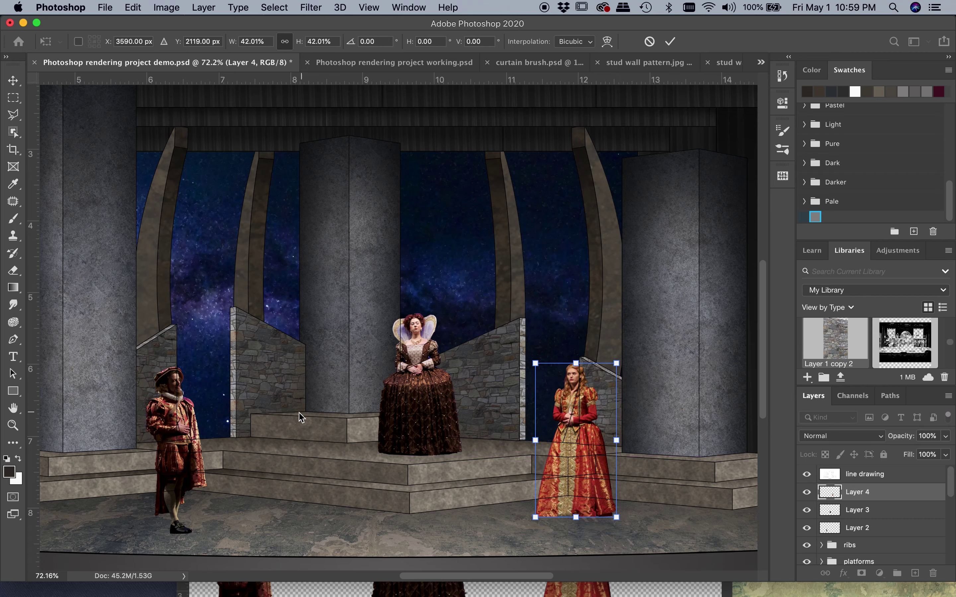
pyautogui.press('Return')
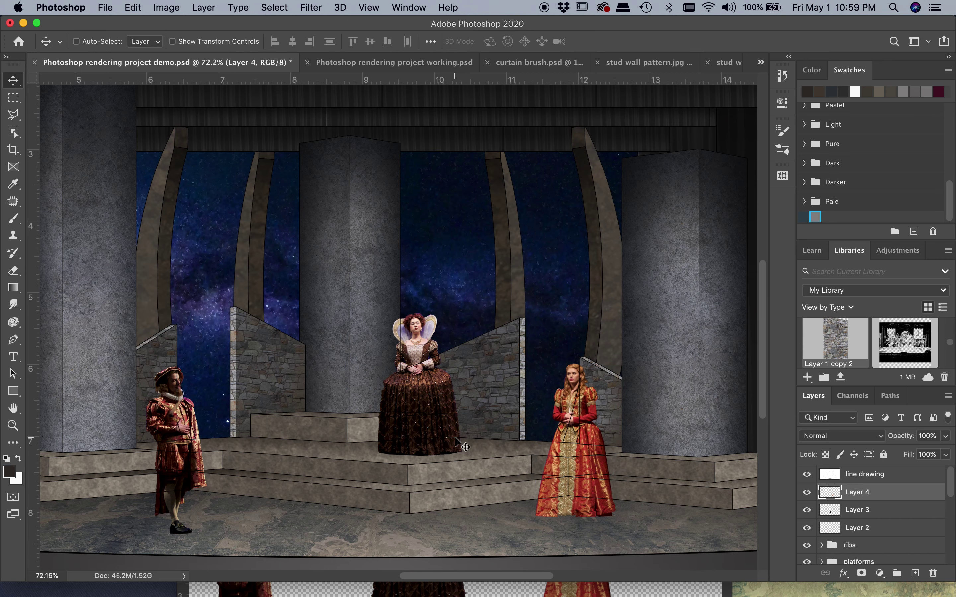
# Step: Start a Match Color adjustment on Layer 4 with Photoshop rendering project demo.psd as the source and Stage floor as the source layer
pyautogui.scroll(-3, 400, 461)
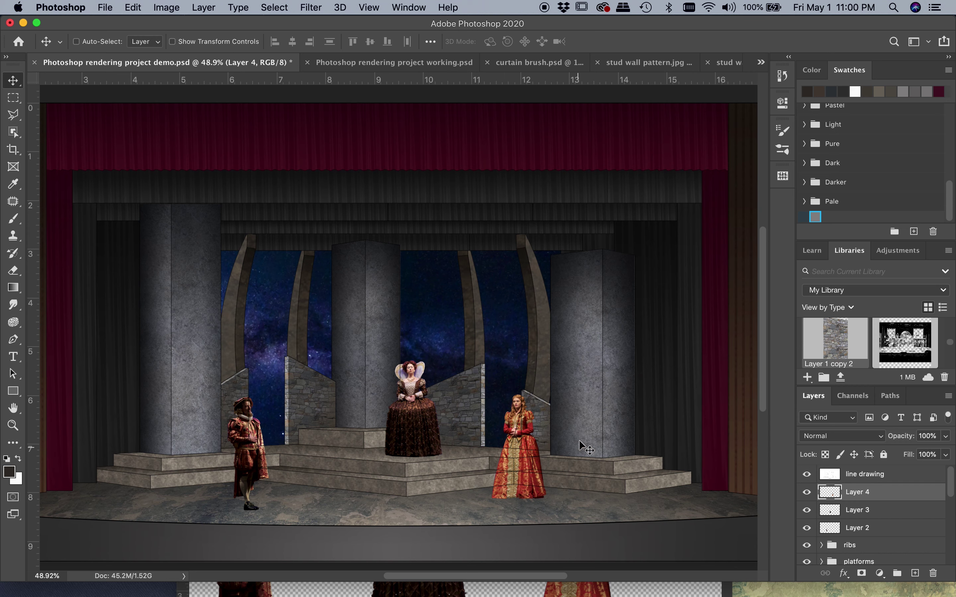
pyautogui.click(166, 6)
pyautogui.moveTo(276, 44)
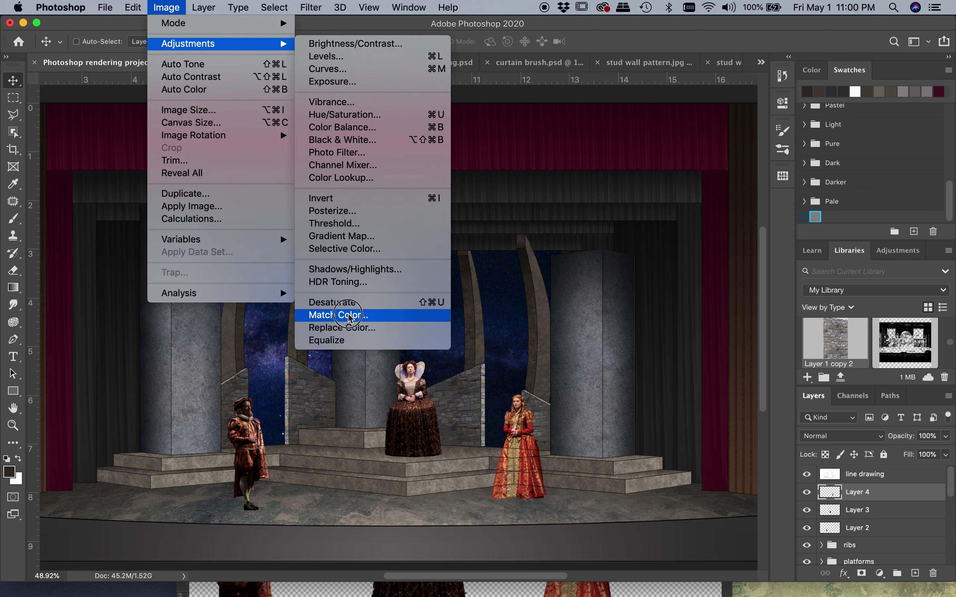
pyautogui.click(338, 314)
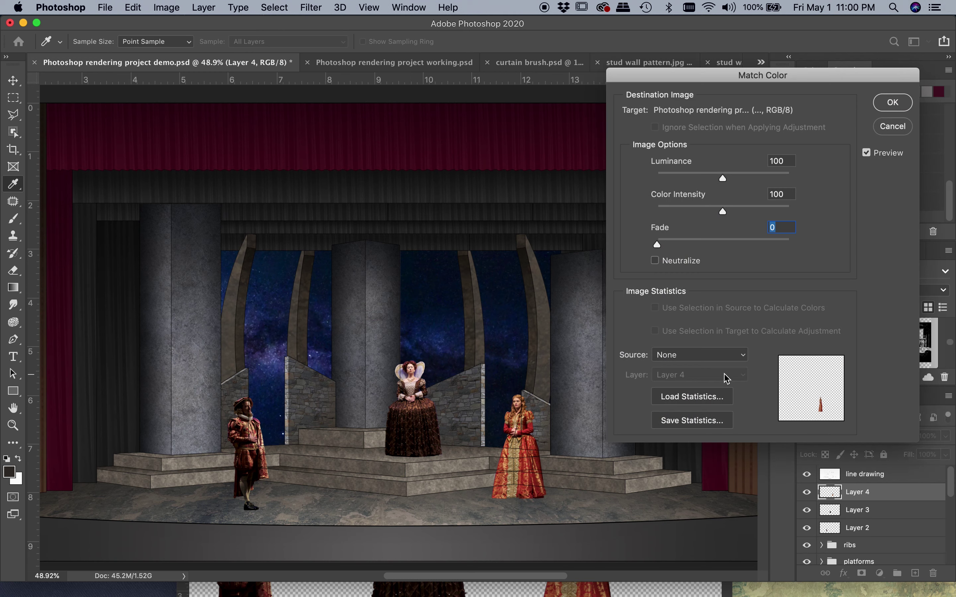
pyautogui.click(700, 359)
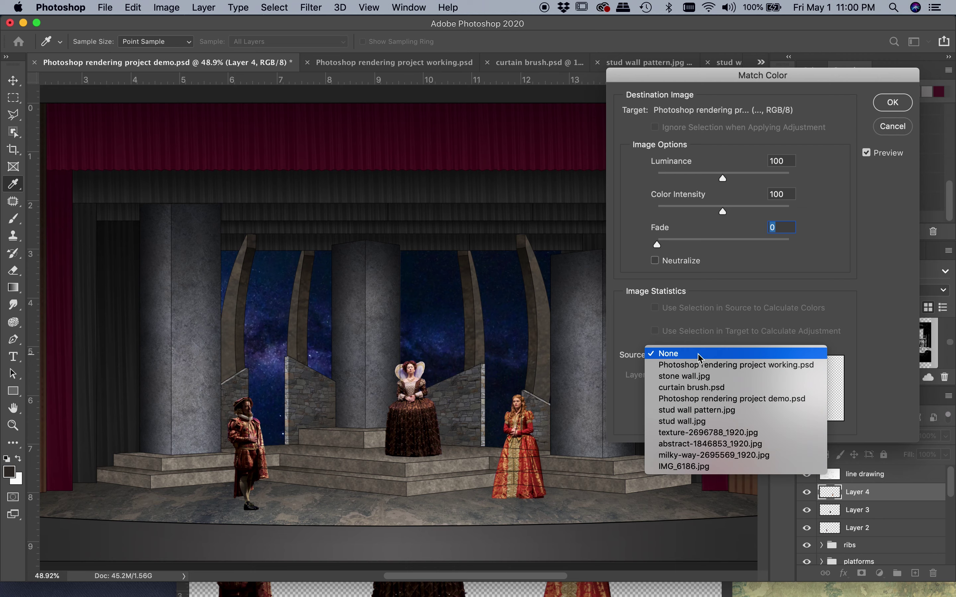
pyautogui.click(731, 399)
pyautogui.click(699, 375)
pyautogui.click(680, 487)
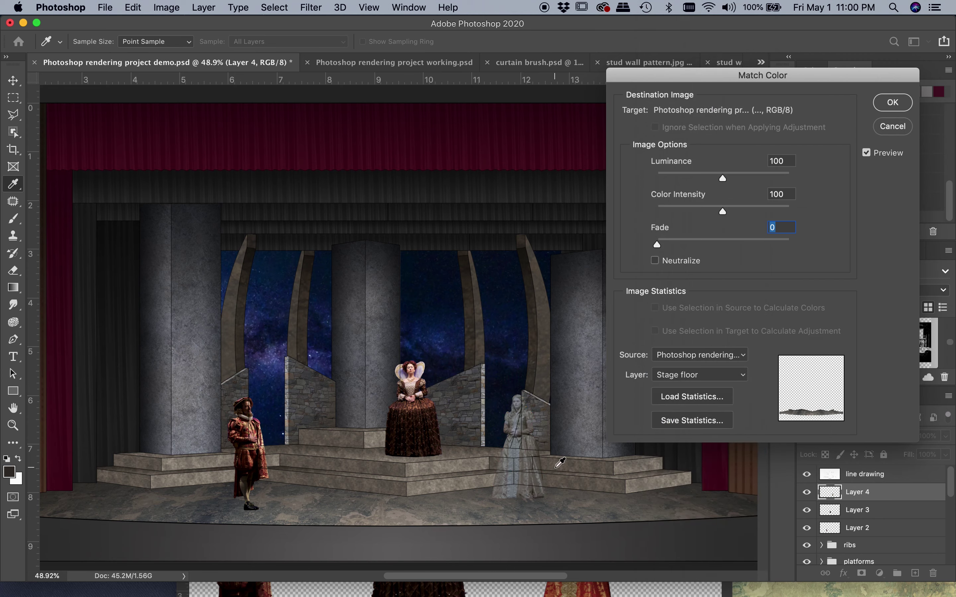
# Step: Fade the color match roughly halfway, adjust its luminance, turn on Neutralize and apply the adjustment to the woman in red
pyautogui.moveTo(657, 245); pyautogui.dragTo(723, 244)
pyautogui.moveTo(722, 178); pyautogui.dragTo(731, 245)
pyautogui.click(654, 260)
pyautogui.click(892, 102)
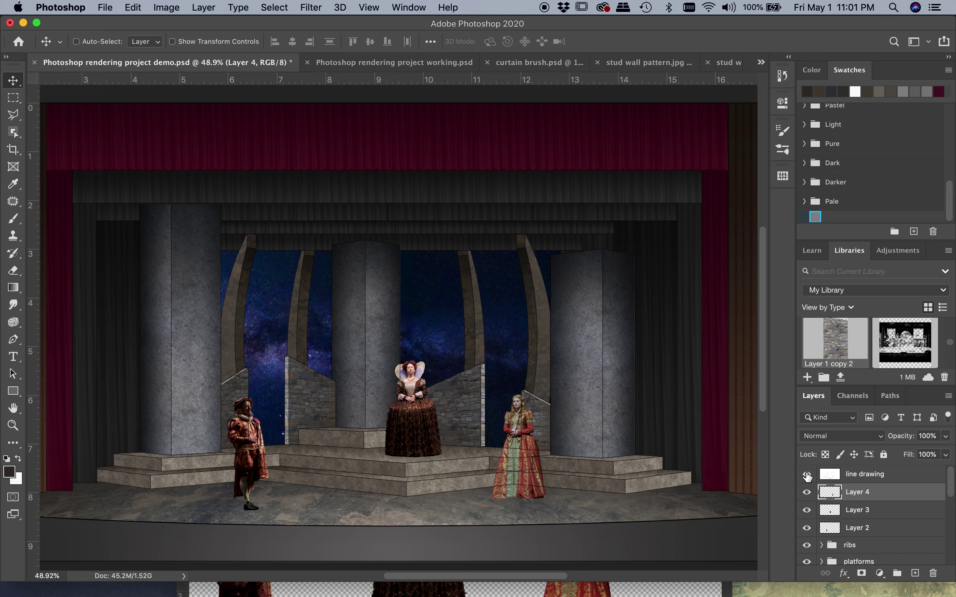
# Step: Compare the rendering with and without the line drawing layer, and leave that layer hidden
pyautogui.click(806, 475)
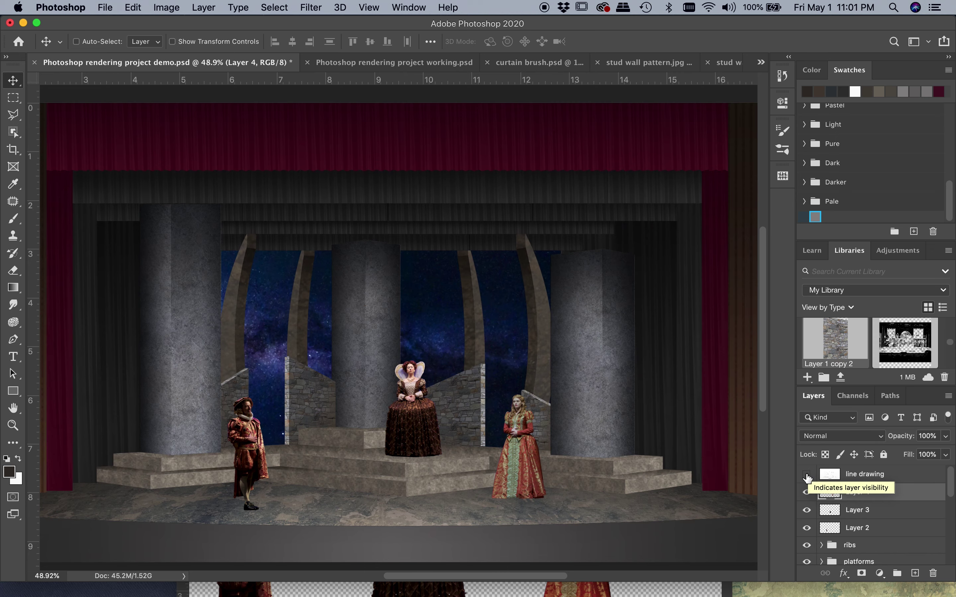
pyautogui.click(807, 474)
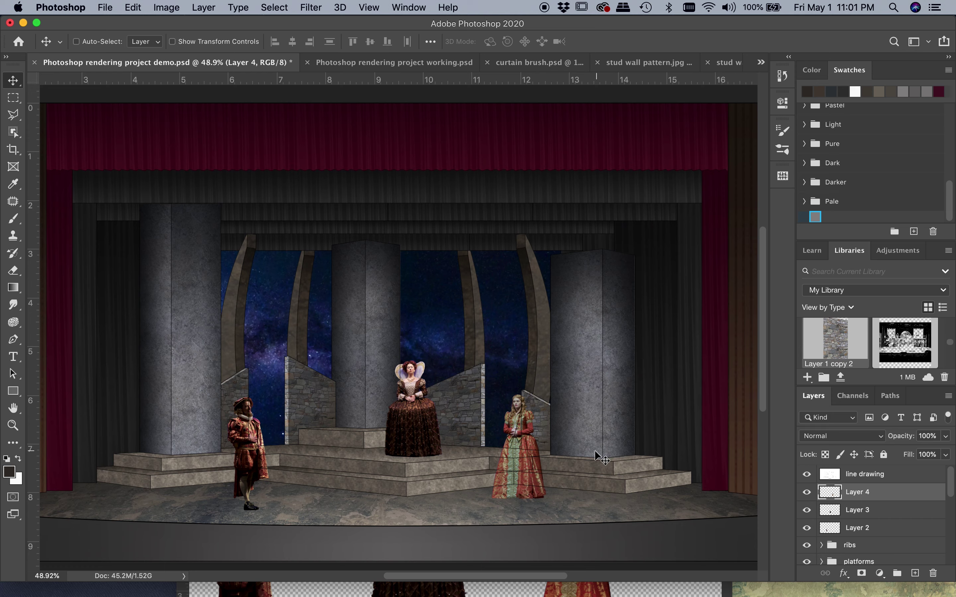
pyautogui.click(807, 475)
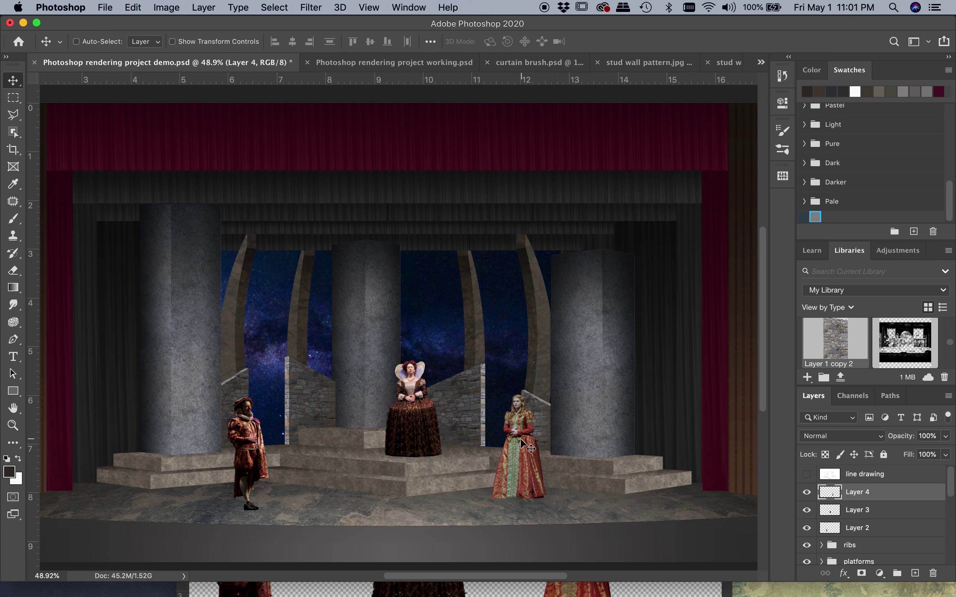
# Step: Examine the color-matched woman in red up close against the other actors and the set
pyautogui.hscroll(-3, 518, 447)
pyautogui.scroll(1, 517, 446)
pyautogui.scroll(5, 517, 446)
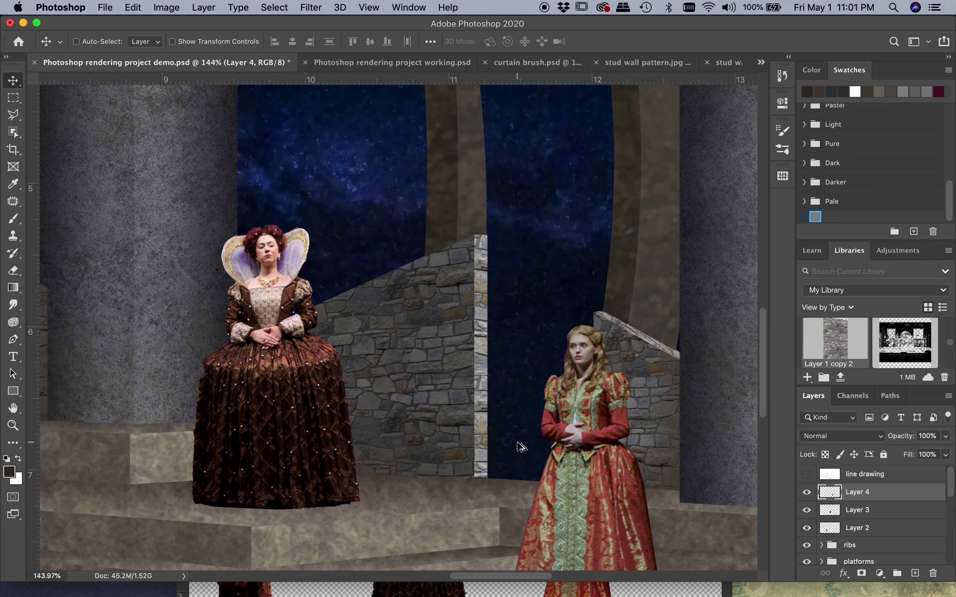
pyautogui.scroll(-5, 568, 448)
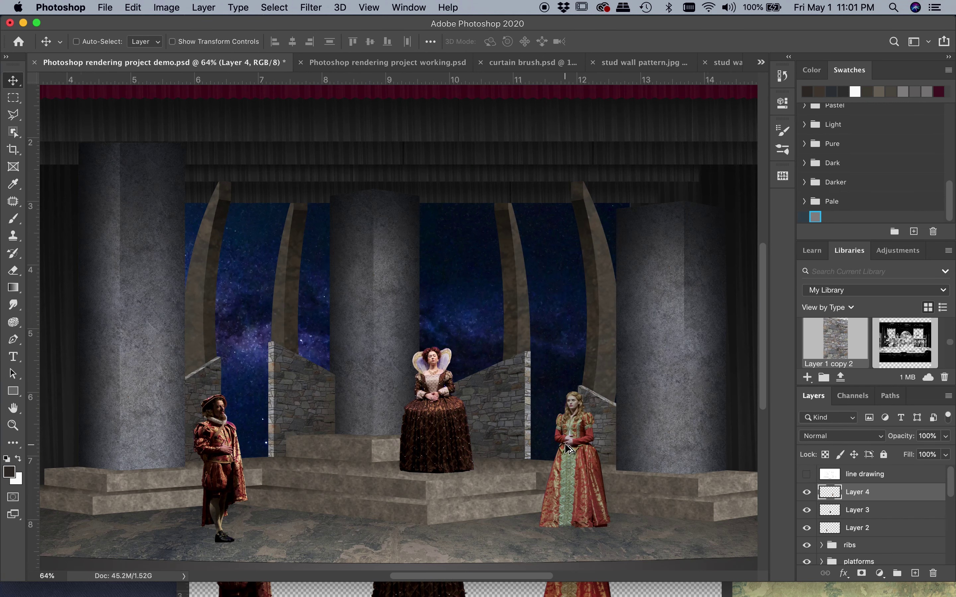
pyautogui.scroll(4, 567, 448)
pyautogui.scroll(-5, 568, 448)
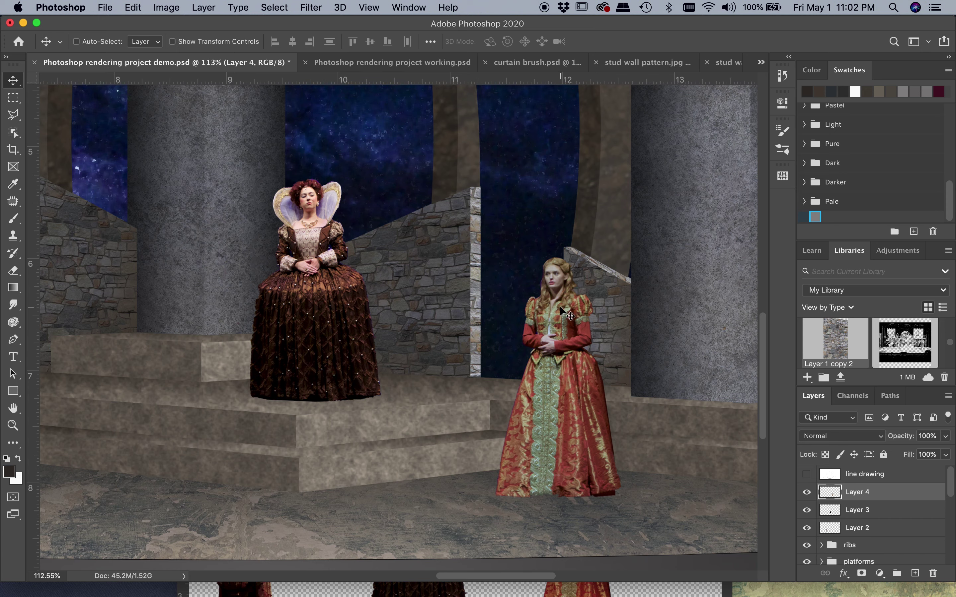
# Step: Start a Match Color adjustment on Layer 3, the woman on the platform, with the rendering project as source and Layer 4 as source layer
pyautogui.scroll(-2, 546, 406)
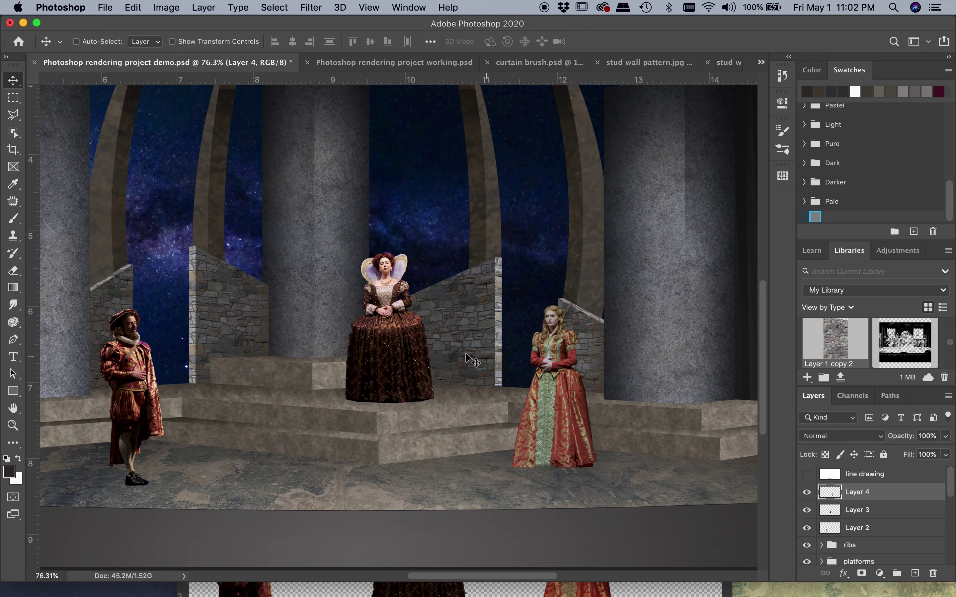
pyautogui.click(887, 512)
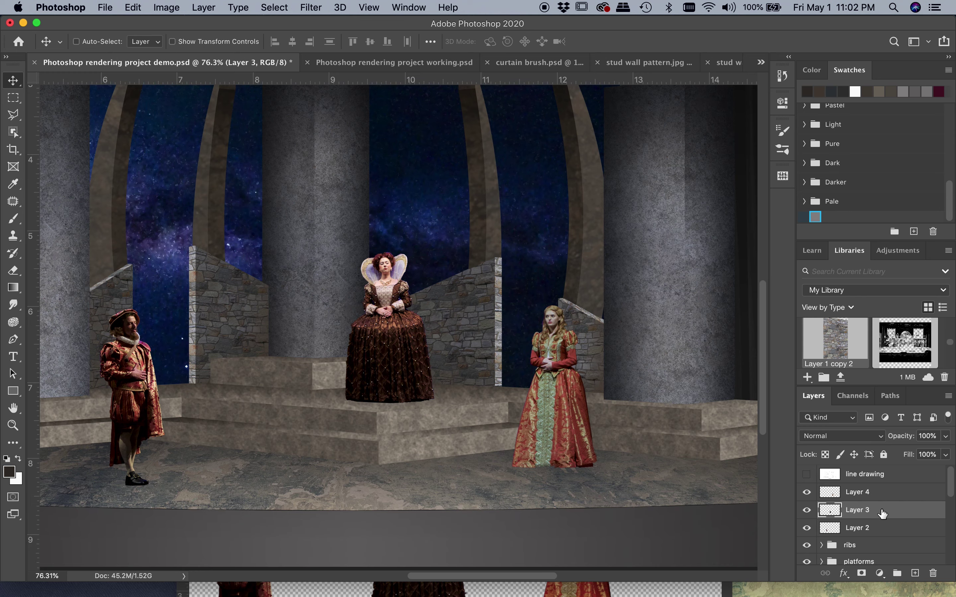
pyautogui.click(180, 8)
pyautogui.moveTo(236, 43)
pyautogui.click(338, 313)
pyautogui.click(697, 355)
pyautogui.click(691, 370)
pyautogui.click(685, 375)
pyautogui.click(682, 361)
# Step: Fade the color match to roughly 40, compare it with the original using the preview, and apply it to the woman on the platform
pyautogui.moveTo(658, 245); pyautogui.dragTo(709, 245)
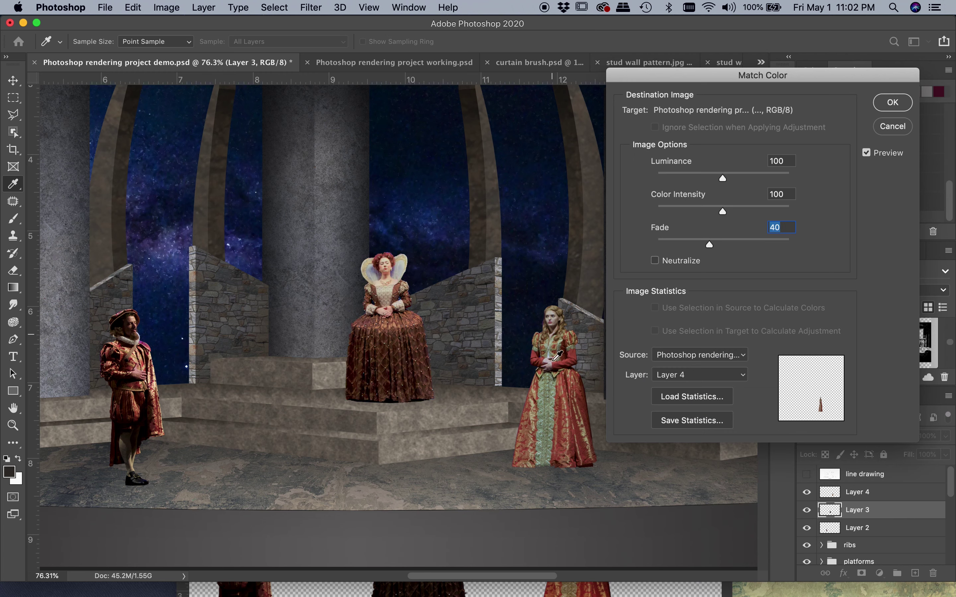
pyautogui.moveTo(710, 242); pyautogui.dragTo(706, 245)
pyautogui.click(867, 153)
pyautogui.click(867, 153)
pyautogui.click(895, 105)
# Step: Match the colors of the man on Layer 2 to the rendering's Layer 4, fade the effect roughly halfway and apply it
pyautogui.click(881, 533)
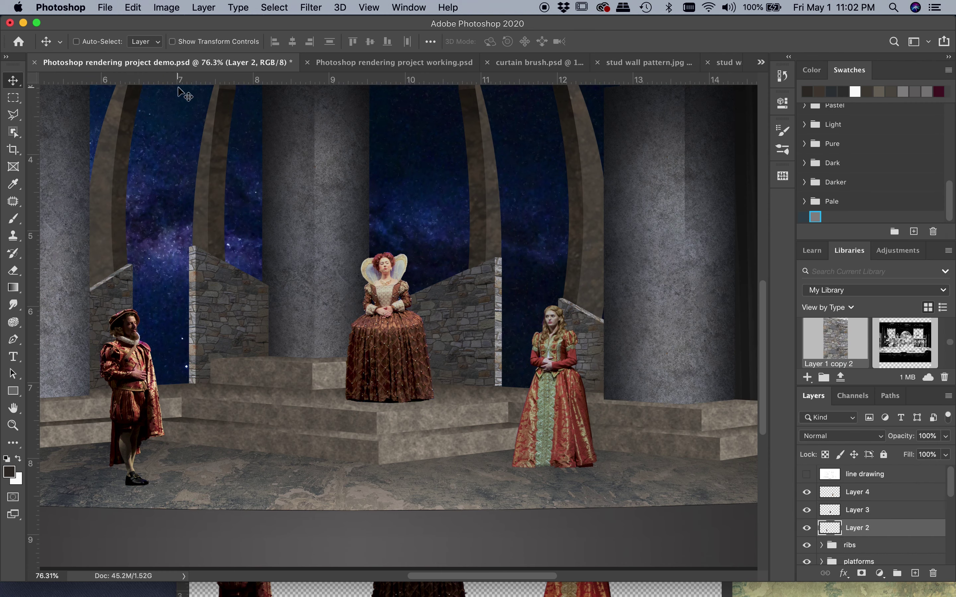
pyautogui.click(167, 7)
pyautogui.moveTo(172, 42)
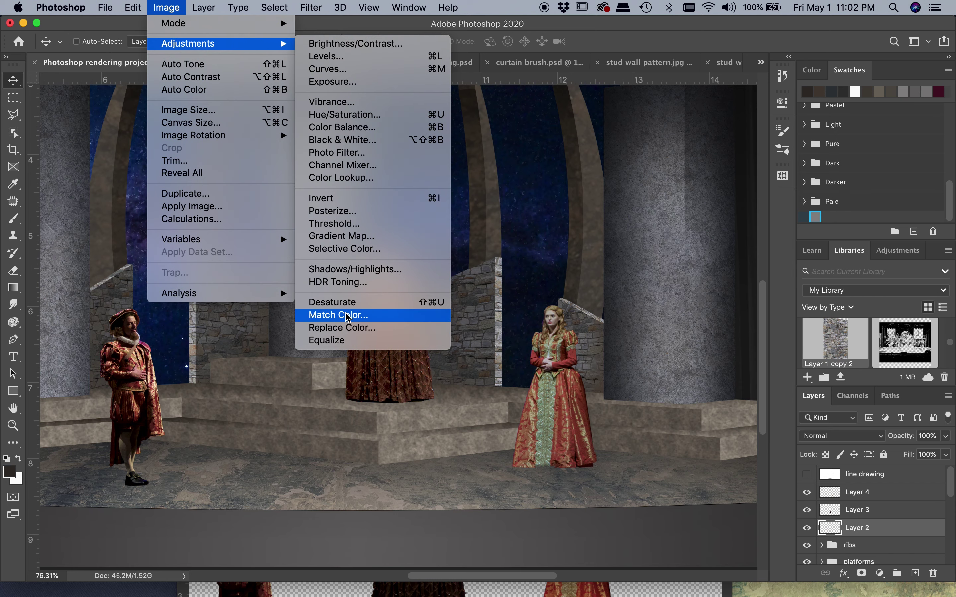
pyautogui.click(338, 315)
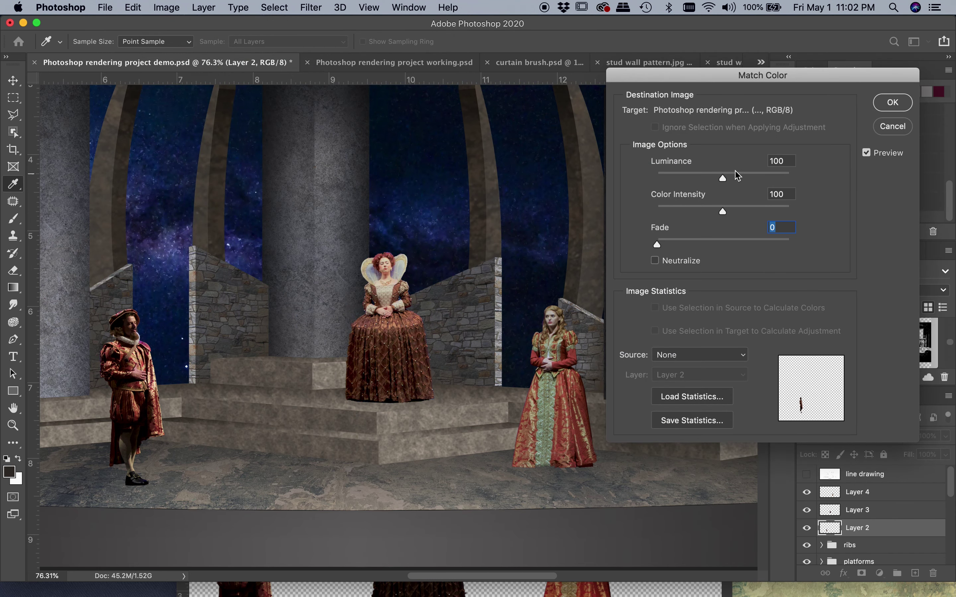
pyautogui.click(679, 355)
pyautogui.click(687, 399)
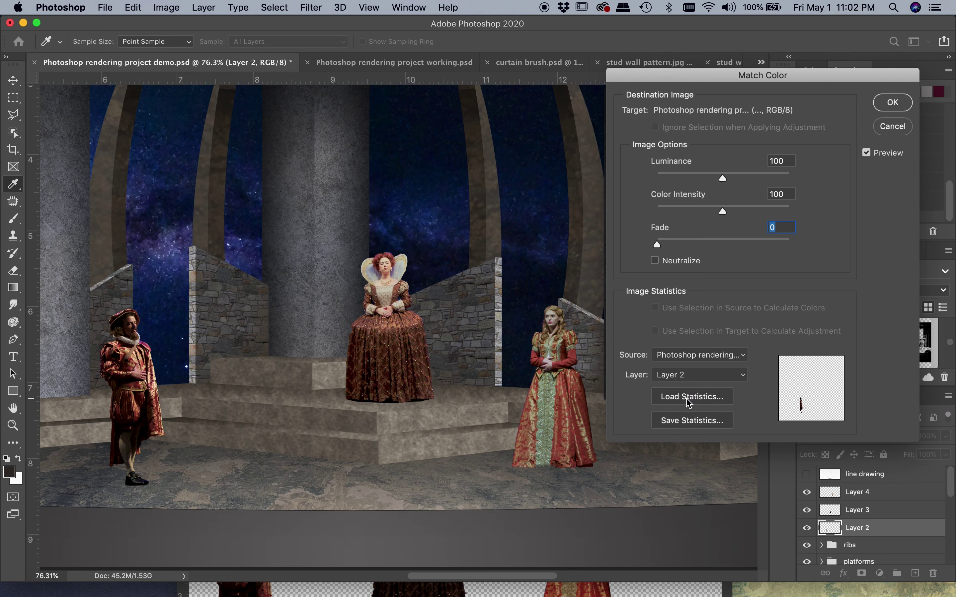
pyautogui.click(694, 375)
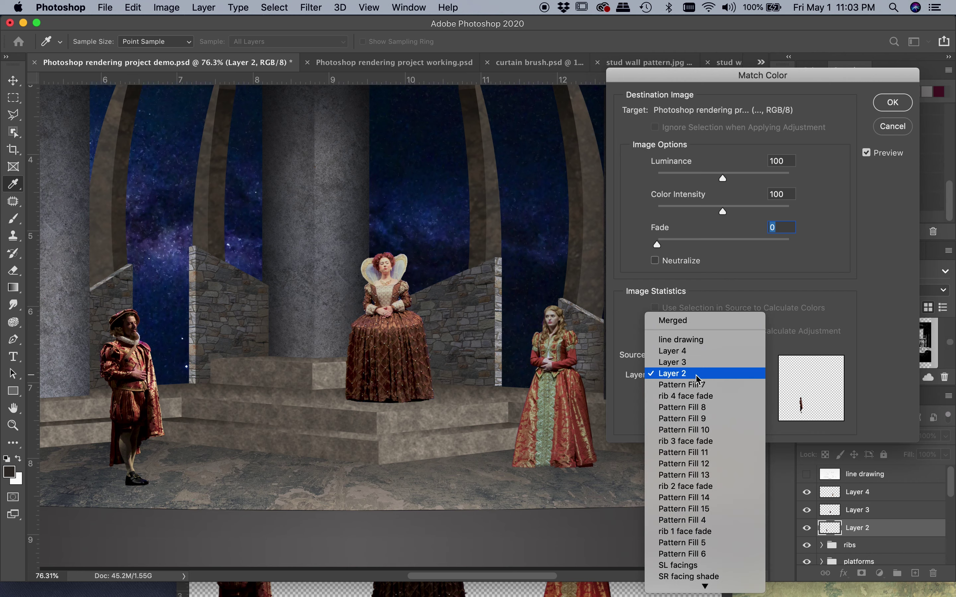
pyautogui.click(687, 351)
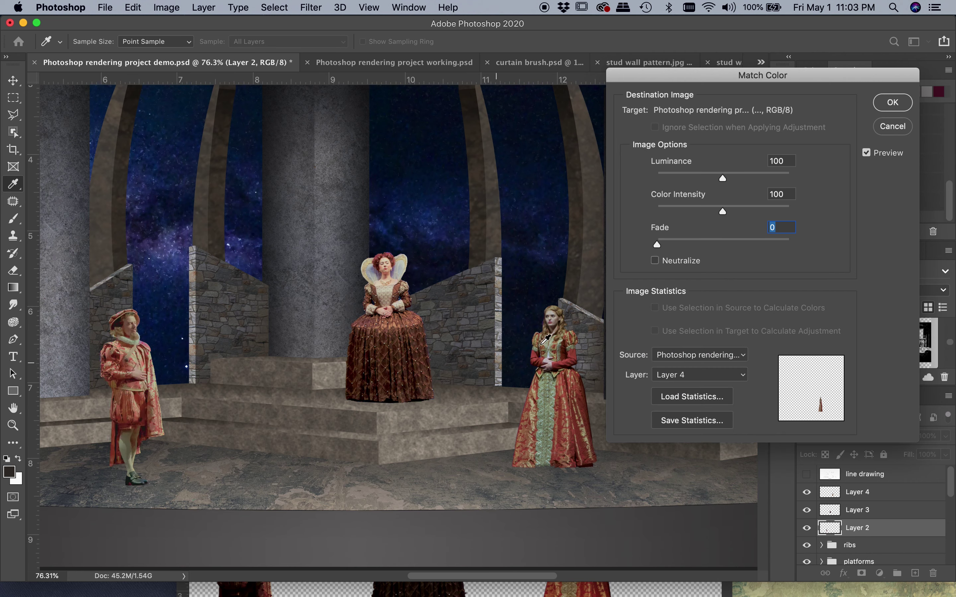
pyautogui.moveTo(671, 245); pyautogui.dragTo(721, 245)
pyautogui.press('Return')
# Step: Adjust the Layer 4 woman's Hue/Saturation with hue about -13 and lightness +13, and inspect her recolored dress up close
pyautogui.click(858, 492)
pyautogui.click(166, 8)
pyautogui.moveTo(194, 43)
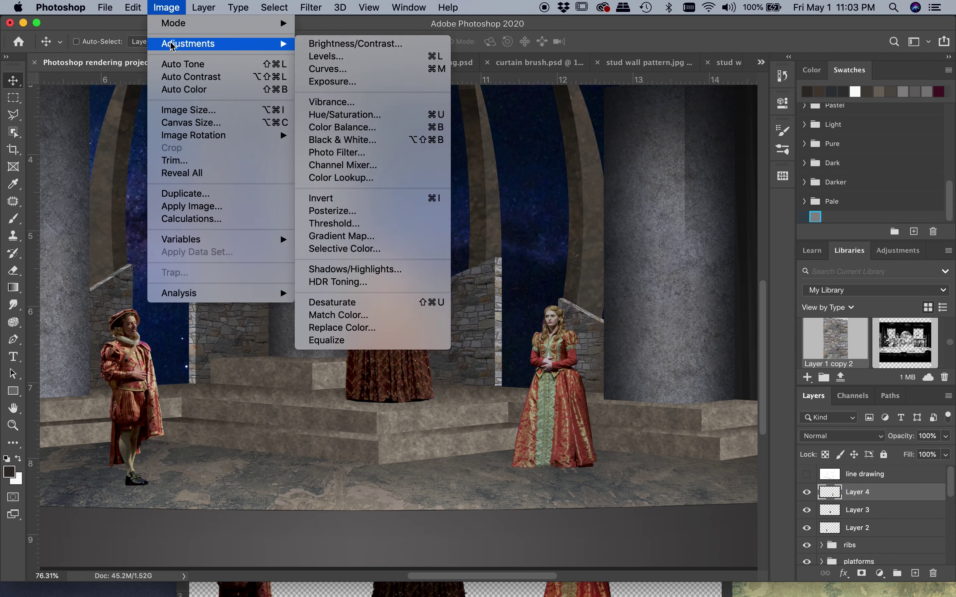
pyautogui.click(335, 117)
pyautogui.moveTo(775, 308); pyautogui.dragTo(768, 308)
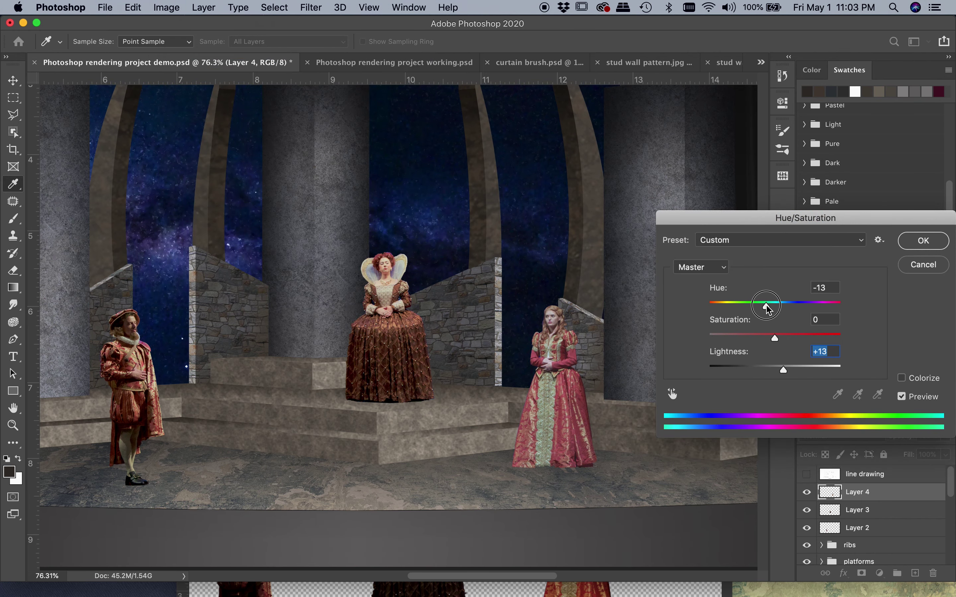
pyautogui.press('Return')
pyautogui.press('v')
pyautogui.scroll(3, 573, 468)
pyautogui.scroll(3, 572, 468)
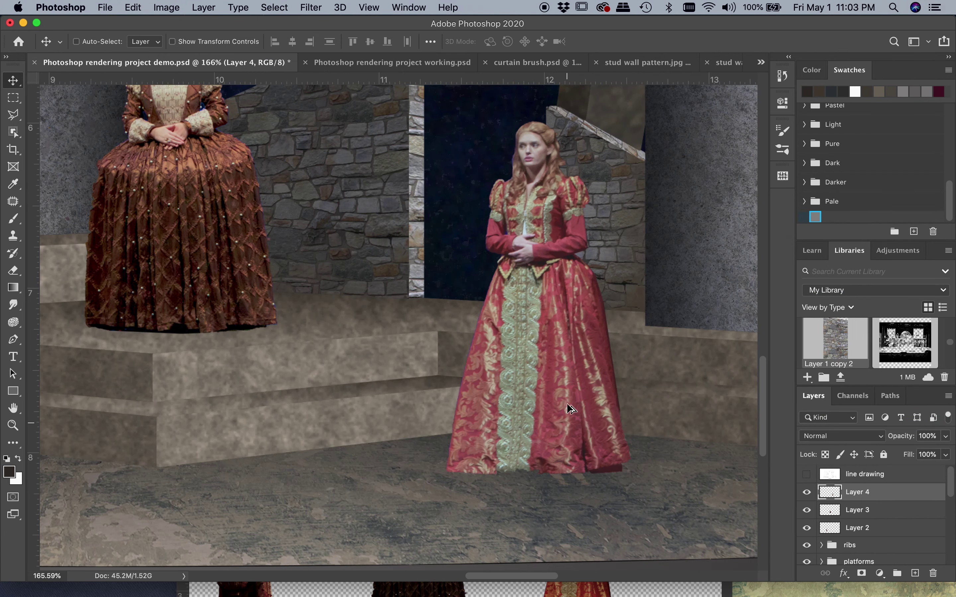
pyautogui.scroll(-3, 569, 334)
pyautogui.scroll(-3, 569, 333)
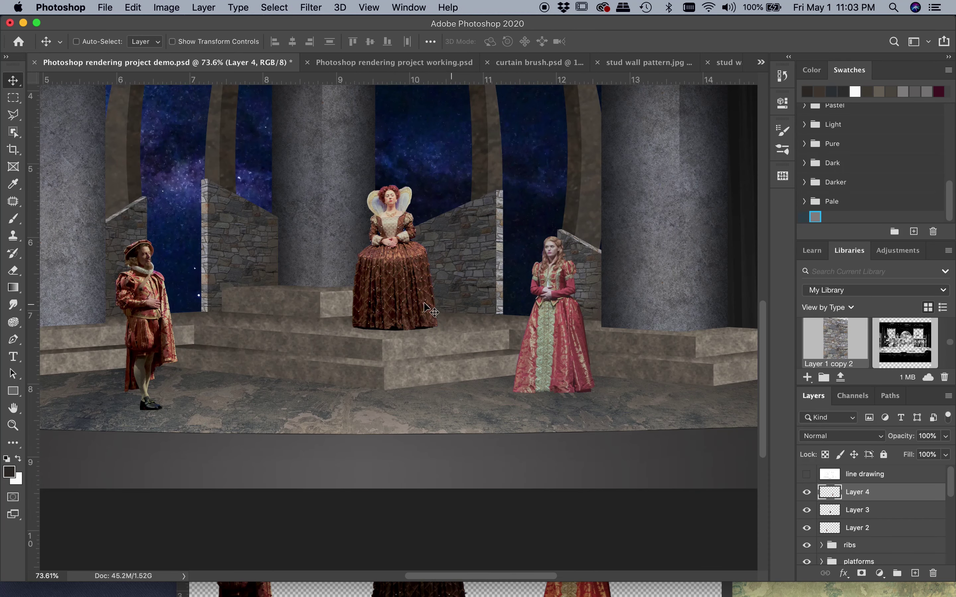
# Step: Duplicate the man's Layer 2 and turn the copy into a solid black silhouette using Levels with the white output level at 0
pyautogui.scroll(-3, 323, 295)
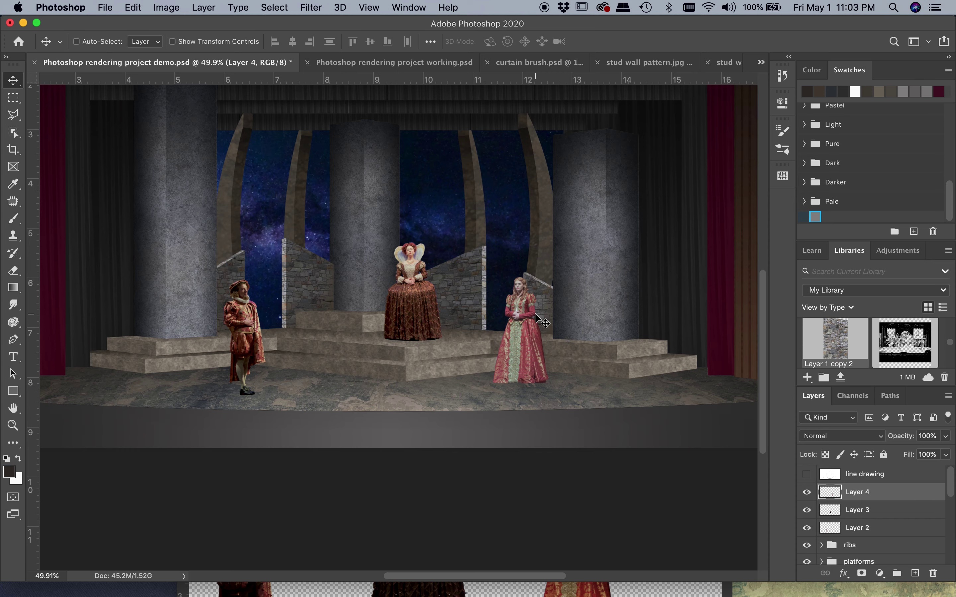
pyautogui.scroll(3, 535, 314)
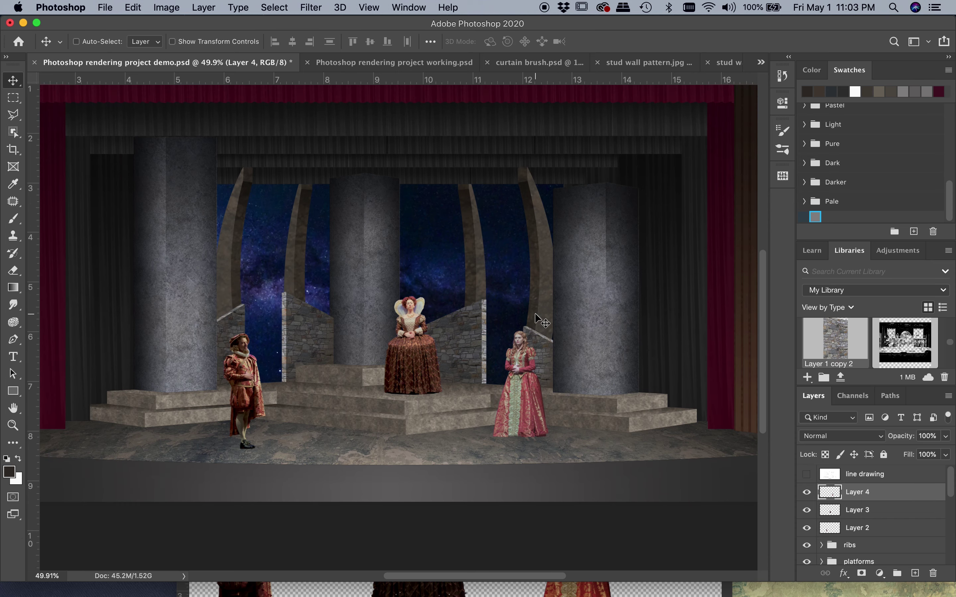
pyautogui.click(887, 529)
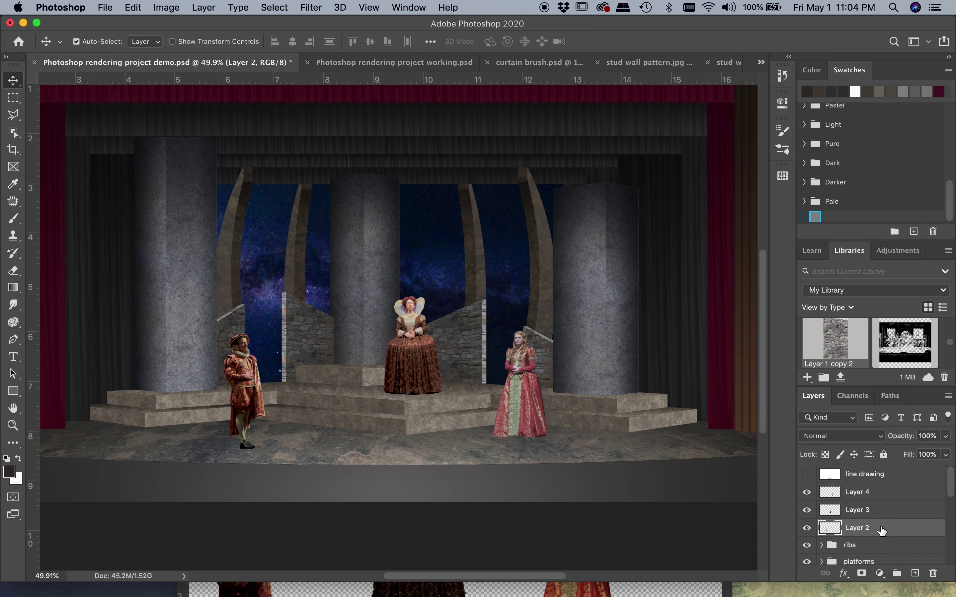
pyautogui.press('super+j')
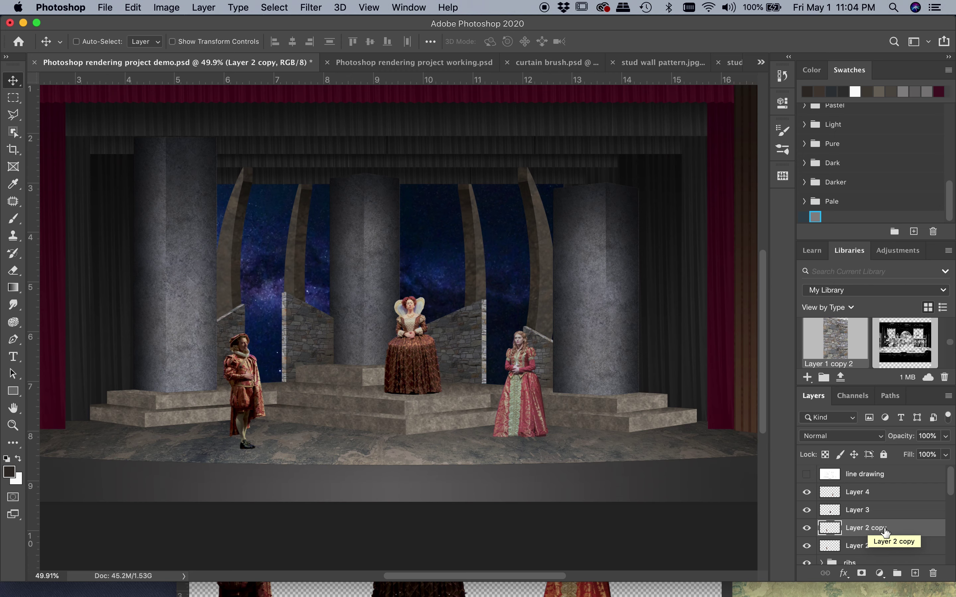
pyautogui.press('super+l')
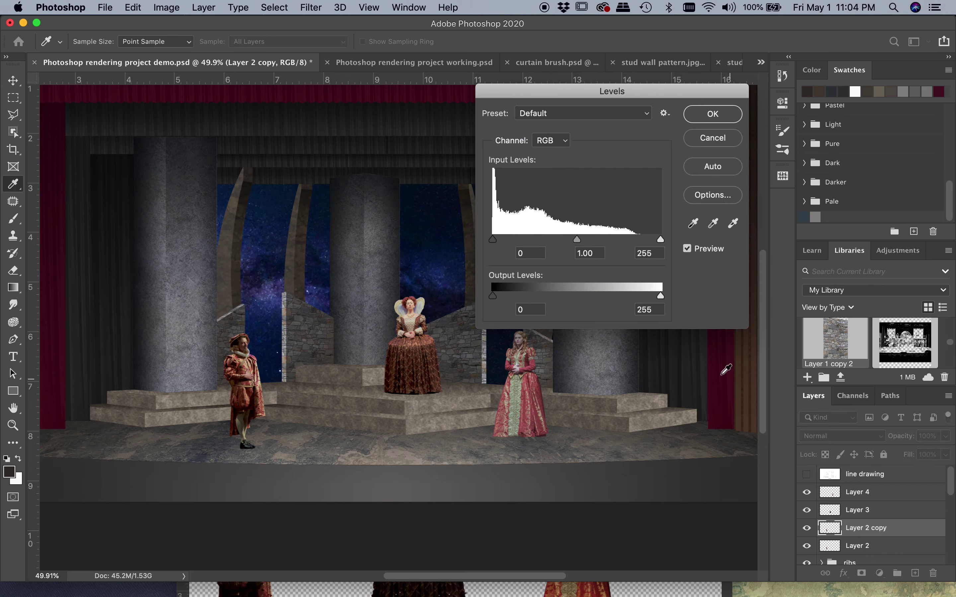
pyautogui.moveTo(660, 297); pyautogui.dragTo(492, 296)
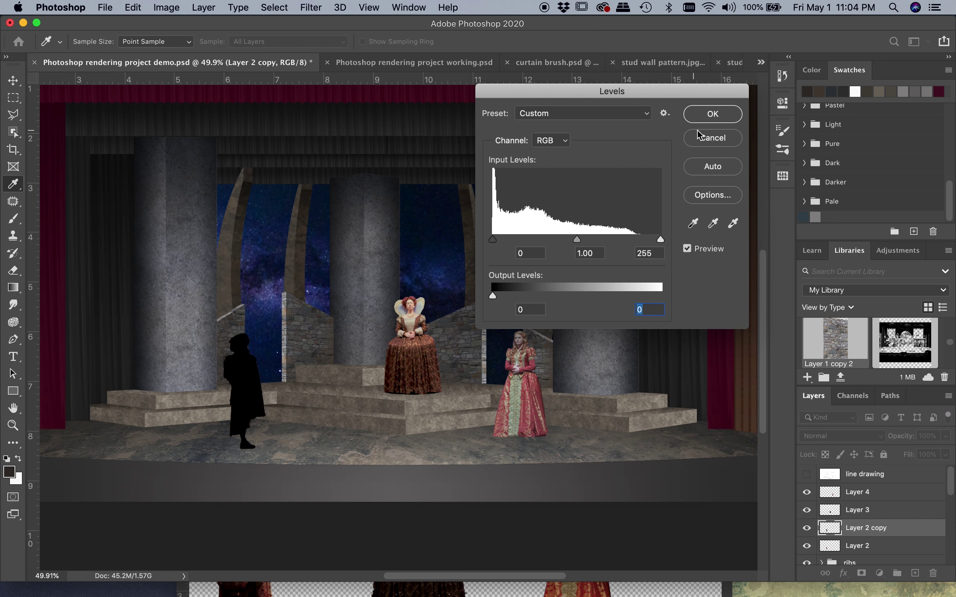
pyautogui.click(712, 115)
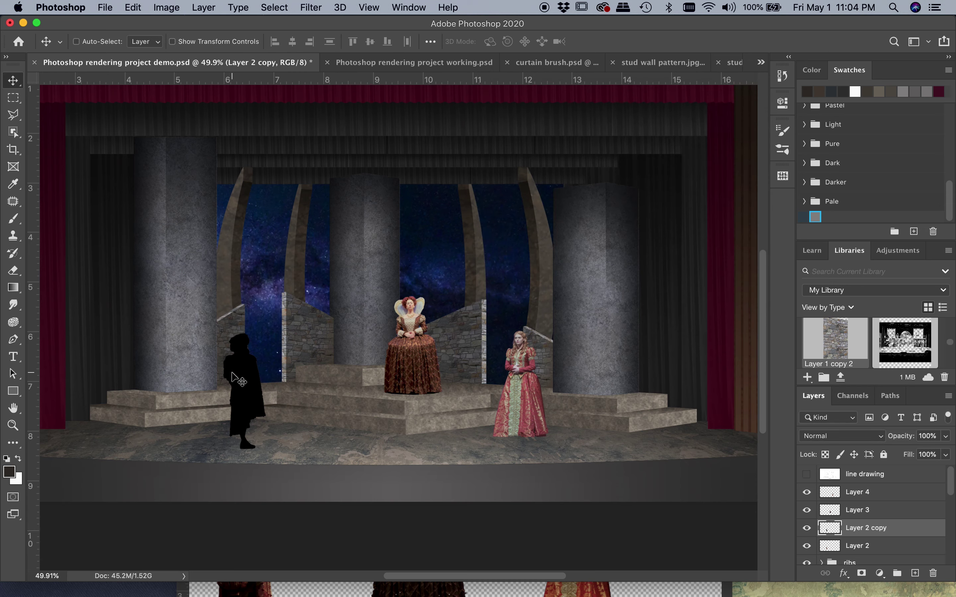
# Step: Move Layer 2 copy beneath Layer 2 and distort the silhouette into a flattened shadow lying on the stage floor beside the man
pyautogui.scroll(-2, 898, 537)
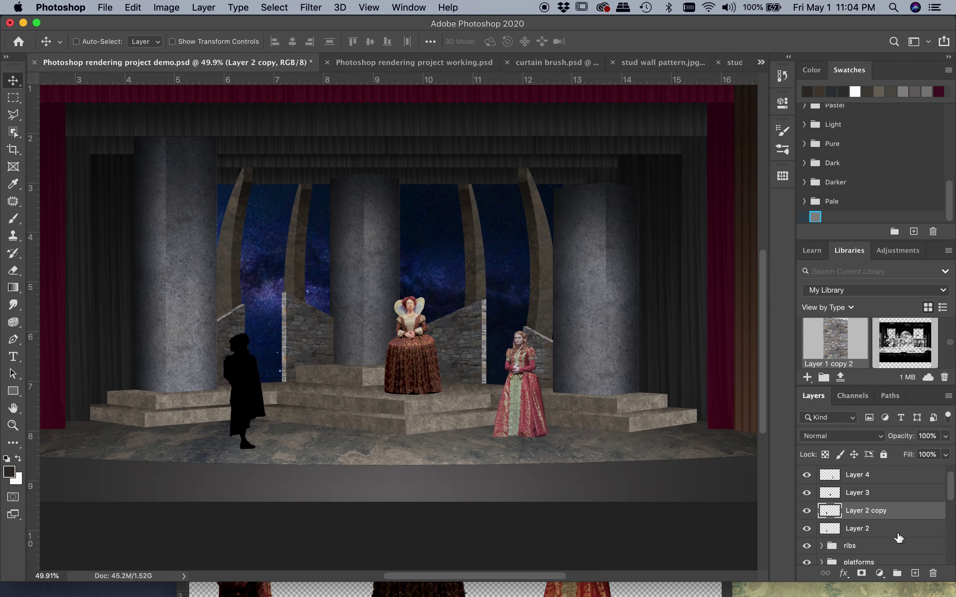
pyautogui.moveTo(891, 511); pyautogui.dragTo(890, 531)
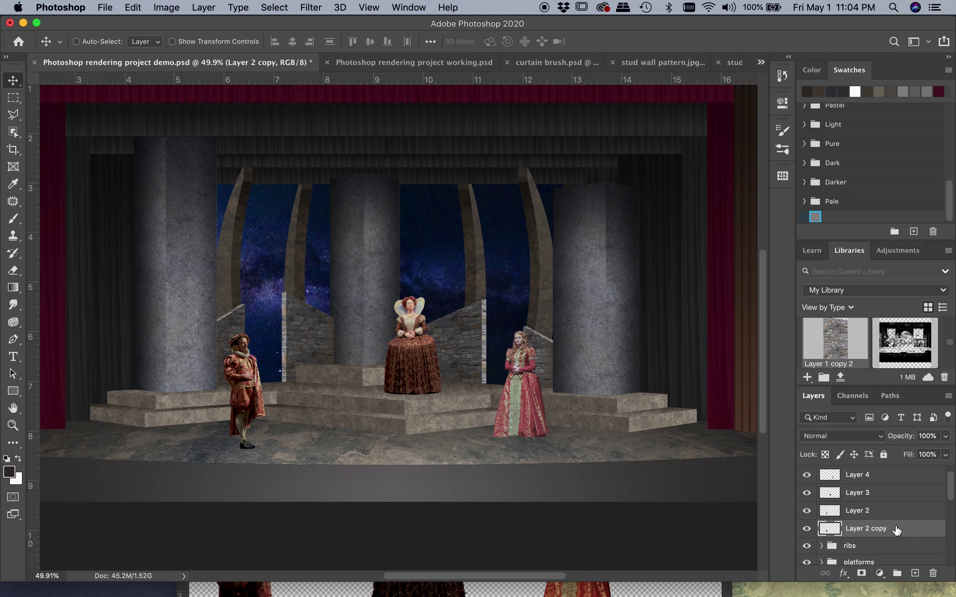
pyautogui.click(132, 5)
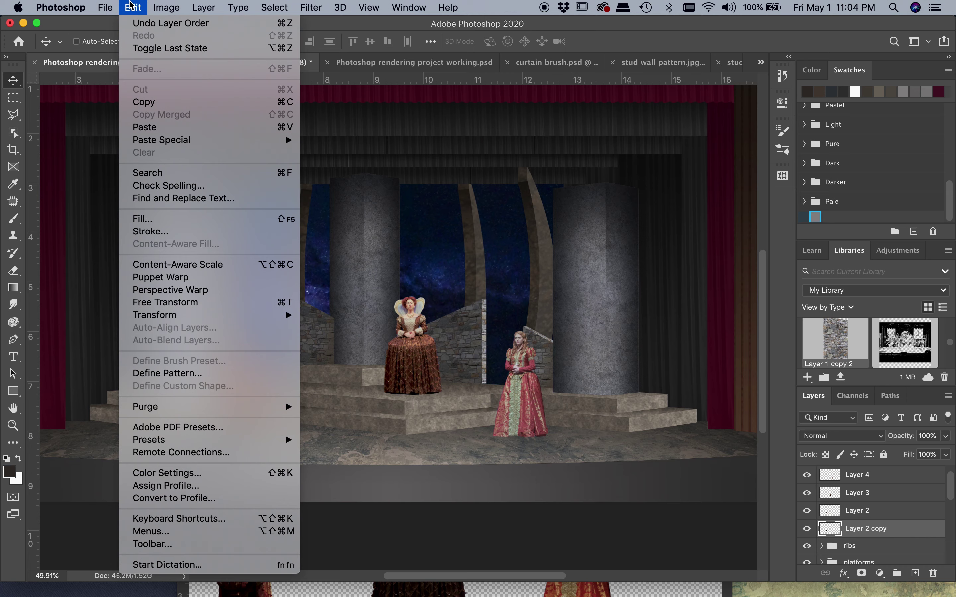
pyautogui.moveTo(171, 318)
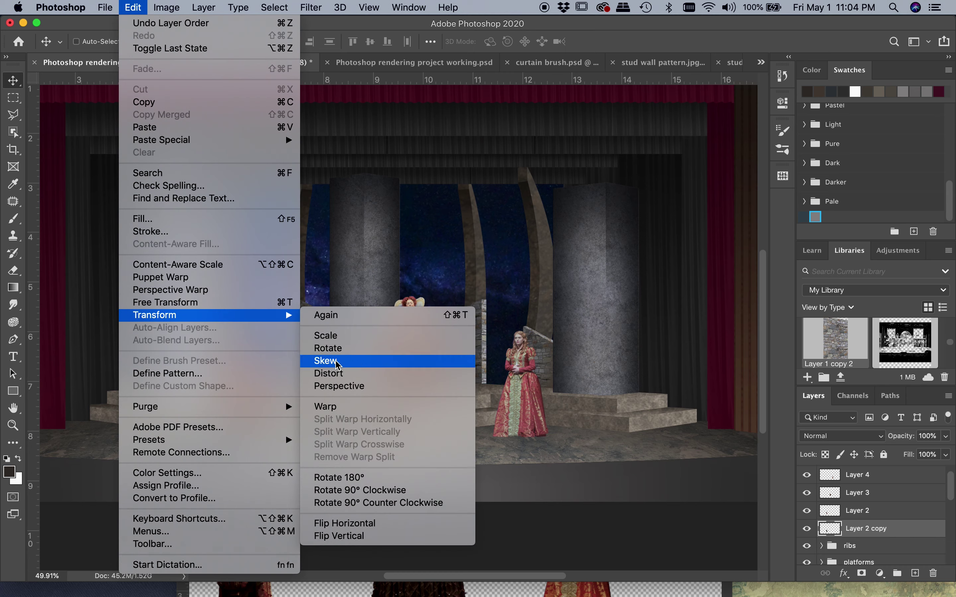
pyautogui.click(338, 377)
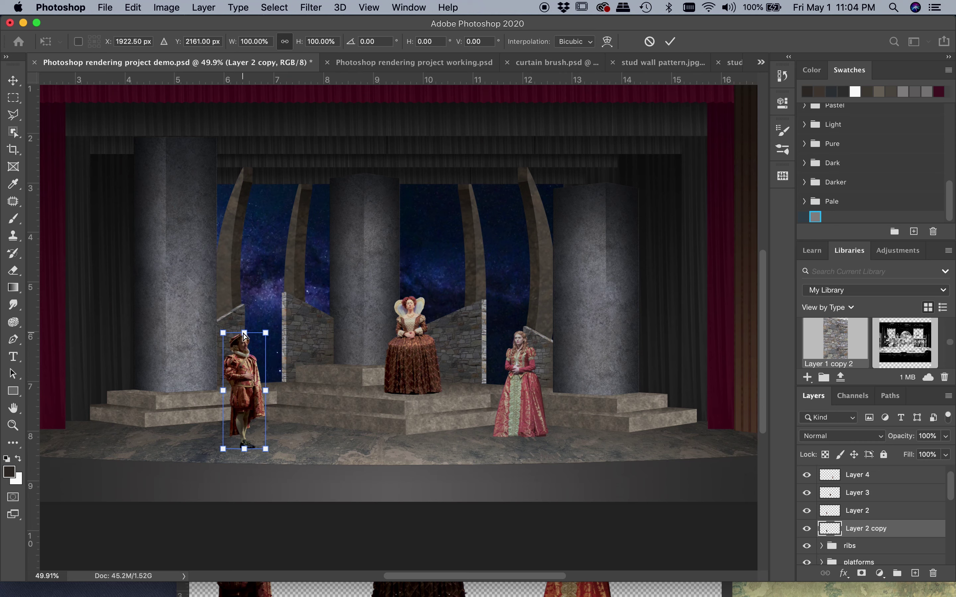
pyautogui.moveTo(243, 335); pyautogui.dragTo(153, 465)
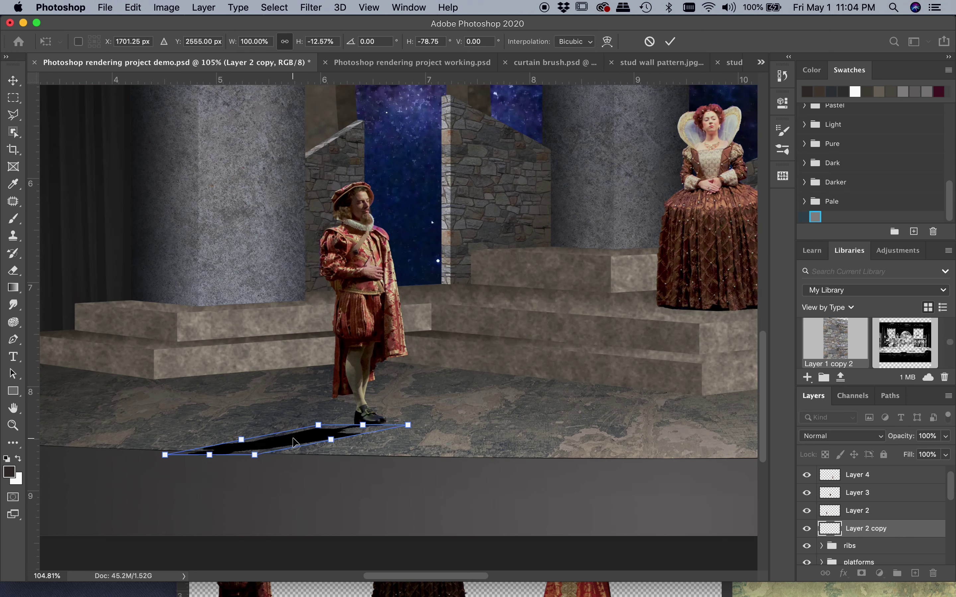
# Step: Adjust the distorted shadow's width, angle and position so it extends from the man's feet, and commit the transformation
pyautogui.moveTo(289, 438); pyautogui.dragTo(230, 432)
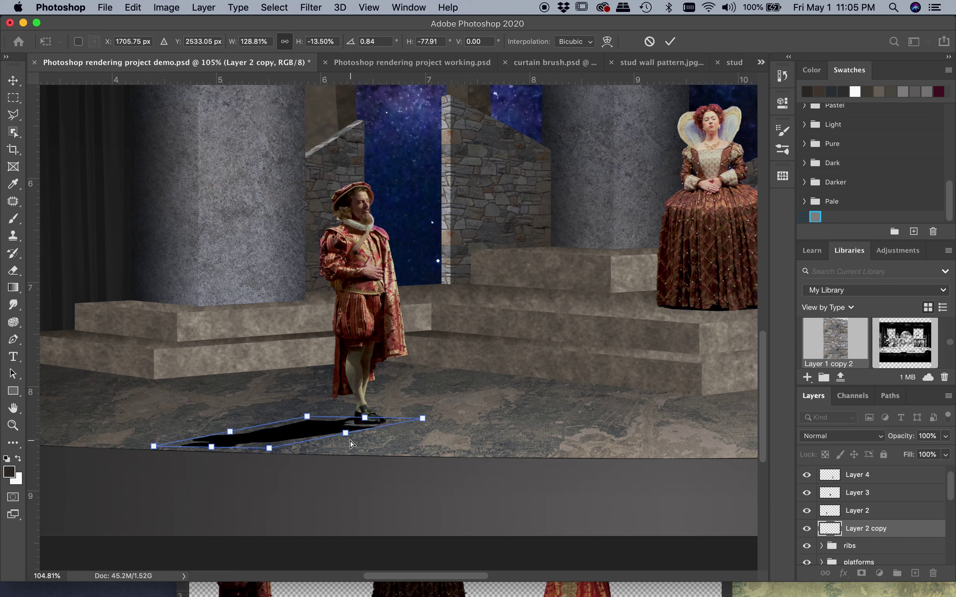
pyautogui.moveTo(211, 448); pyautogui.dragTo(168, 442)
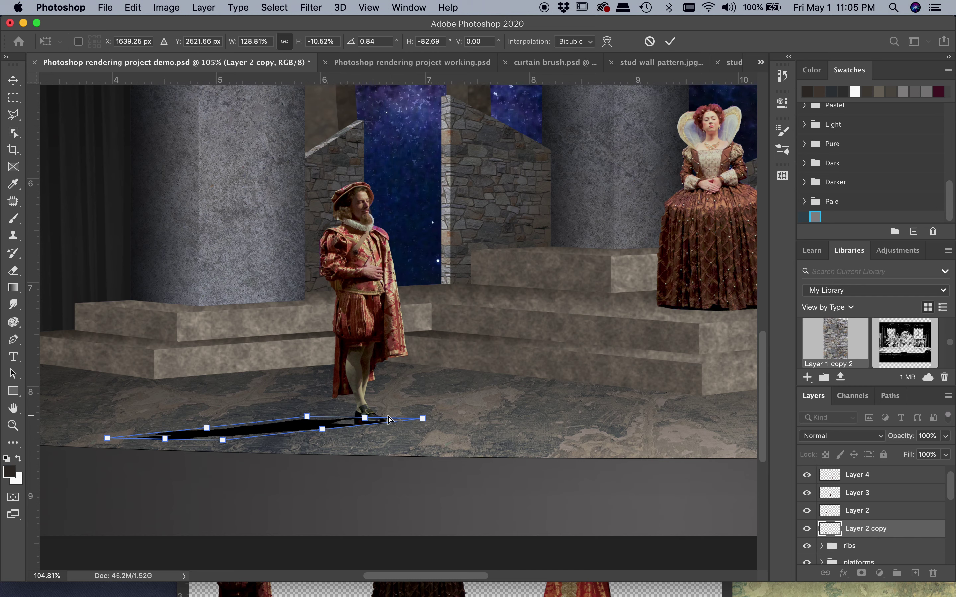
pyautogui.moveTo(310, 430); pyautogui.dragTo(328, 437)
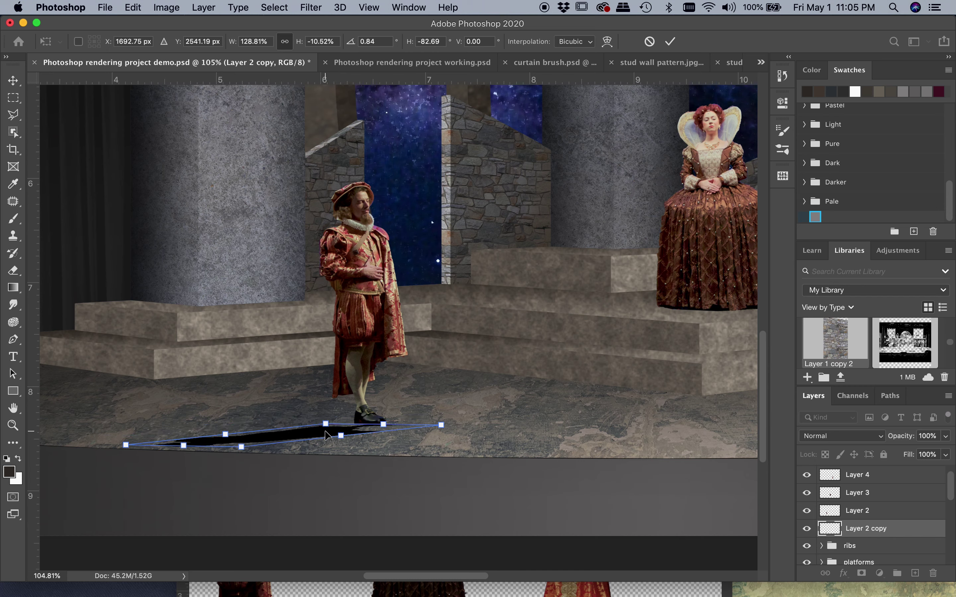
pyautogui.moveTo(383, 424); pyautogui.dragTo(386, 419)
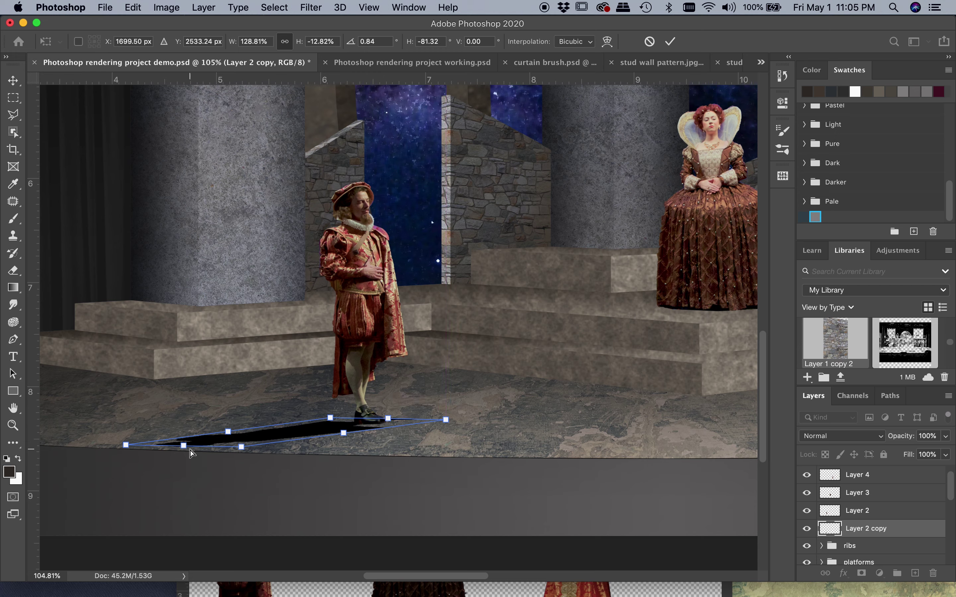
pyautogui.press('Return')
# Step: Shift the shadow slightly and free-transform it to refine its length and slant from the man's shoes across the floor
pyautogui.moveTo(286, 437); pyautogui.dragTo(264, 438)
pyautogui.press('super+t')
pyautogui.moveTo(123, 454); pyautogui.dragTo(139, 456)
pyautogui.moveTo(265, 454); pyautogui.dragTo(265, 415)
pyautogui.press('Return')
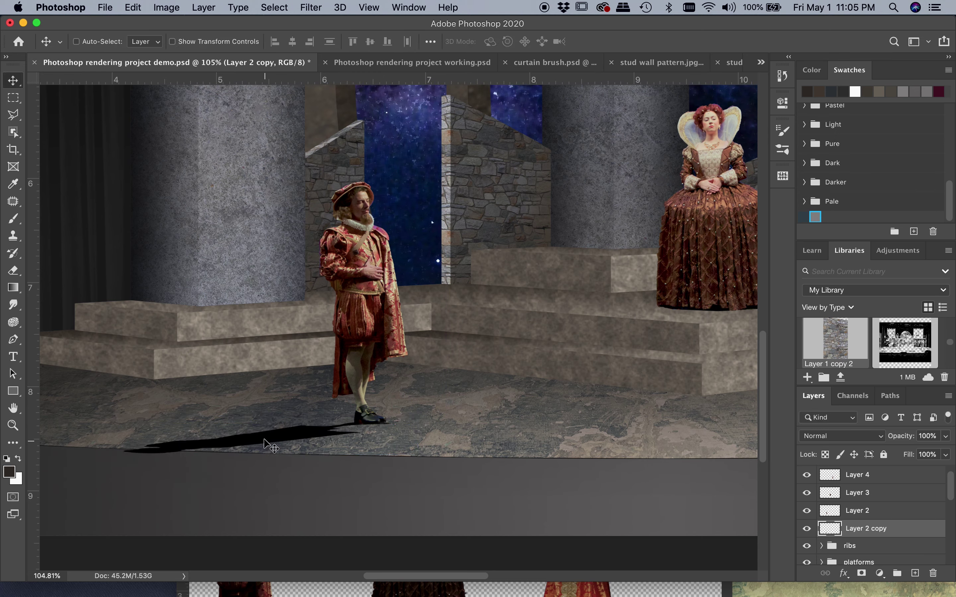
# Step: Set the shadow layer's blend mode to Multiply and lower its opacity to 42%
pyautogui.click(840, 435)
pyautogui.click(834, 477)
pyautogui.click(945, 436)
pyautogui.moveTo(946, 452); pyautogui.dragTo(909, 453)
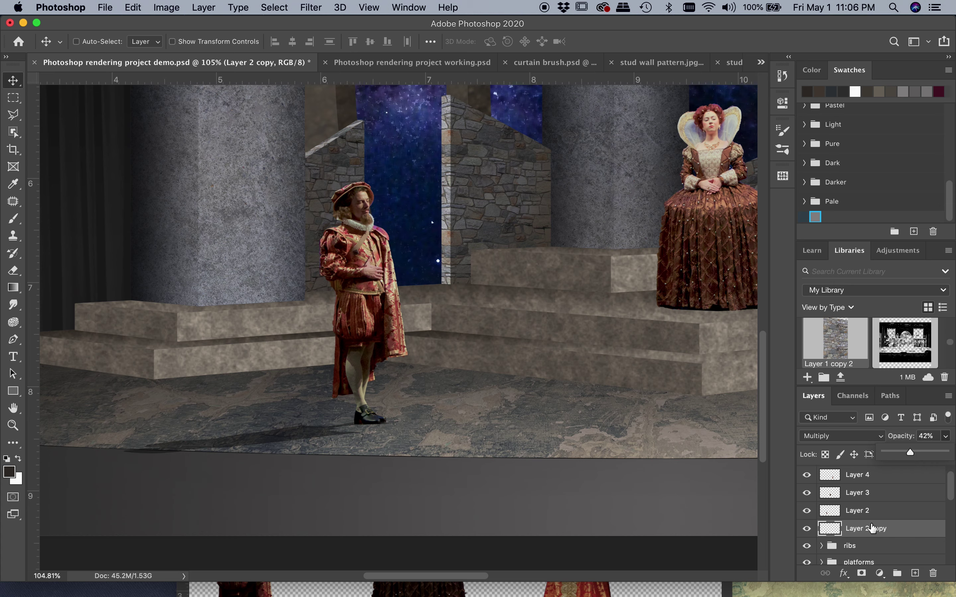
# Step: Trim the shadow's tip along the front edge of the stage floor using a polygonal lasso selection, and deselect
pyautogui.click(13, 114)
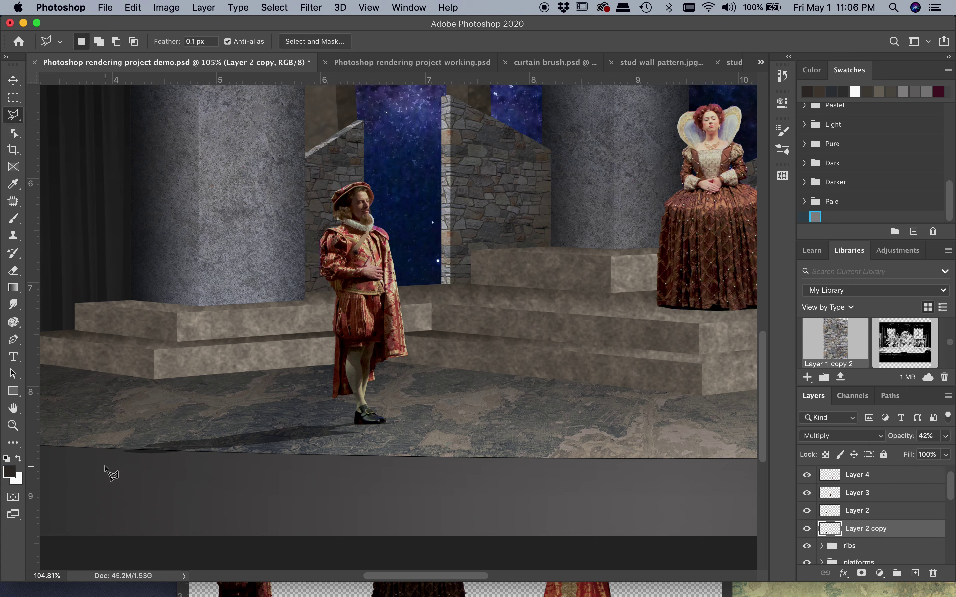
pyautogui.click(104, 450)
pyautogui.click(202, 451)
pyautogui.click(166, 473)
pyautogui.click(104, 450)
pyautogui.press('super+d')
# Step: Duplicate the queen's layer (Layer 3), blacken the copy with Levels, and place it directly beneath the original
pyautogui.scroll(-3, 249, 478)
pyautogui.hscroll(5, 400, 475)
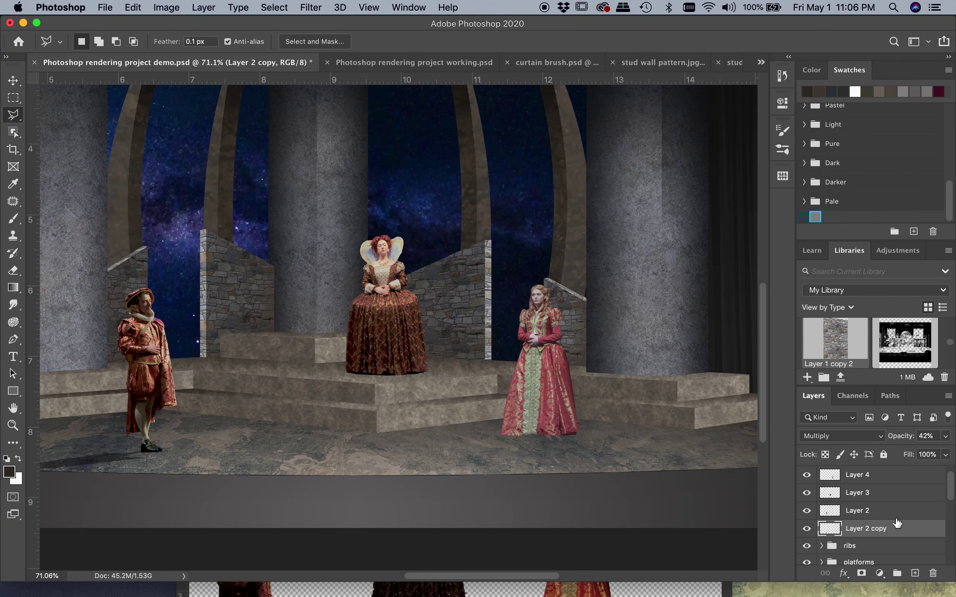
pyautogui.click(888, 493)
pyautogui.scroll(1, 890, 496)
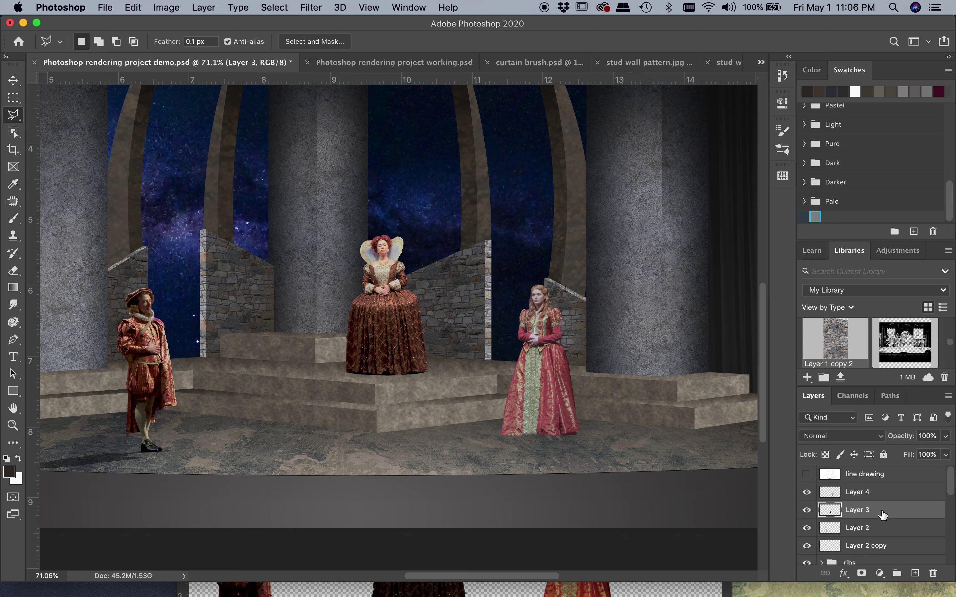
pyautogui.press('super+j')
pyautogui.press('super+l')
pyautogui.moveTo(649, 322); pyautogui.dragTo(479, 322)
pyautogui.click(716, 113)
pyautogui.moveTo(891, 510); pyautogui.dragTo(891, 535)
# Step: Free-transform the queen's blackened copy into a flattened, slanted shadow cast from the hem of her gown across the platform
pyautogui.click(133, 8)
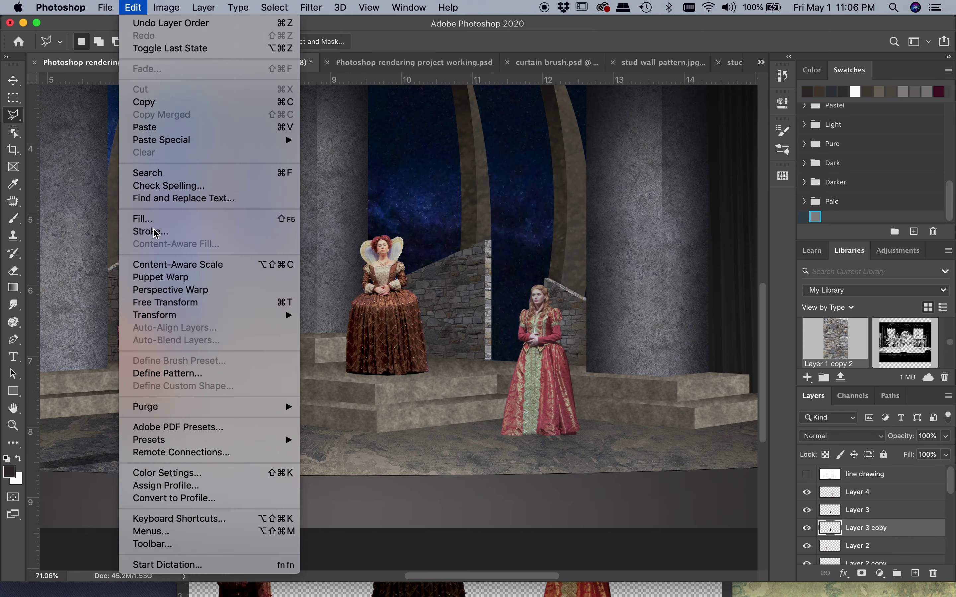
pyautogui.click(161, 303)
pyautogui.moveTo(386, 234); pyautogui.dragTo(480, 360)
pyautogui.scroll(10, 439, 363)
pyautogui.moveTo(140, 402); pyautogui.dragTo(132, 394)
pyautogui.moveTo(404, 401); pyautogui.dragTo(403, 394)
pyautogui.moveTo(440, 354); pyautogui.dragTo(394, 330)
pyautogui.press('Return')
# Step: Set the queen's shadow layer to the Multiply blend mode and reduce its opacity
pyautogui.click(841, 436)
pyautogui.click(827, 479)
pyautogui.click(945, 436)
pyautogui.moveTo(948, 453); pyautogui.dragTo(906, 452)
pyautogui.scroll(-10, 473, 413)
# Step: Duplicate the layer of the lady in pink (Layer 4), blacken the copy with Levels, and place it directly beneath the original
pyautogui.click(885, 493)
pyautogui.press('super+j')
pyautogui.press('super+l')
pyautogui.moveTo(662, 292); pyautogui.dragTo(492, 297)
pyautogui.click(713, 113)
pyautogui.moveTo(893, 493); pyautogui.dragTo(895, 514)
# Step: Free-transform the blackened copy of the lady in pink into a flat shadow slanting from her hem across the stage floor
pyautogui.click(133, 8)
pyautogui.click(162, 302)
pyautogui.moveTo(439, 322); pyautogui.dragTo(582, 482)
pyautogui.hscroll(-1, 527, 478)
pyautogui.scroll(6, 526, 478)
pyautogui.moveTo(471, 500); pyautogui.dragTo(464, 498)
pyautogui.moveTo(592, 526); pyautogui.dragTo(595, 553)
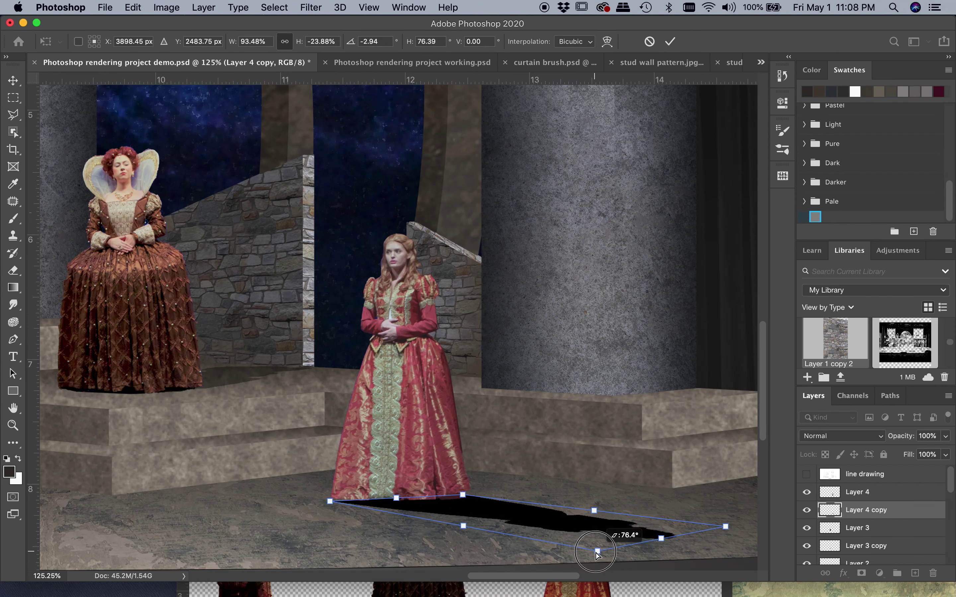
pyautogui.press('Return')
# Step: Set the shadow layer of the lady in pink to Multiply and lower its opacity to 37%
pyautogui.click(841, 436)
pyautogui.click(834, 475)
pyautogui.click(945, 436)
pyautogui.moveTo(948, 453); pyautogui.dragTo(906, 453)
# Step: Examine the three figures and their shadows across the whole stage composition
pyautogui.scroll(-8, 540, 412)
pyautogui.hscroll(-3, 385, 440)
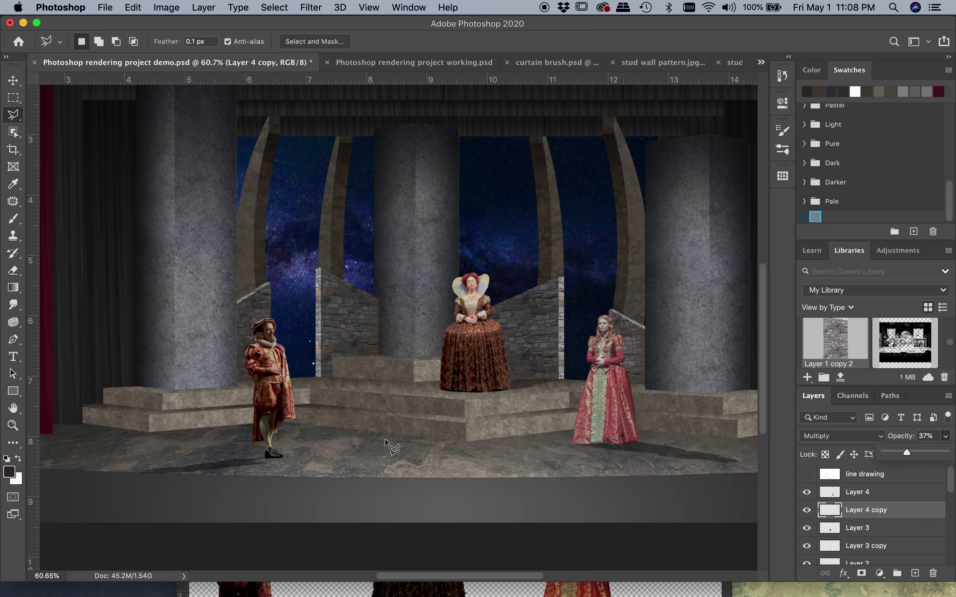
pyautogui.scroll(5, 338, 398)
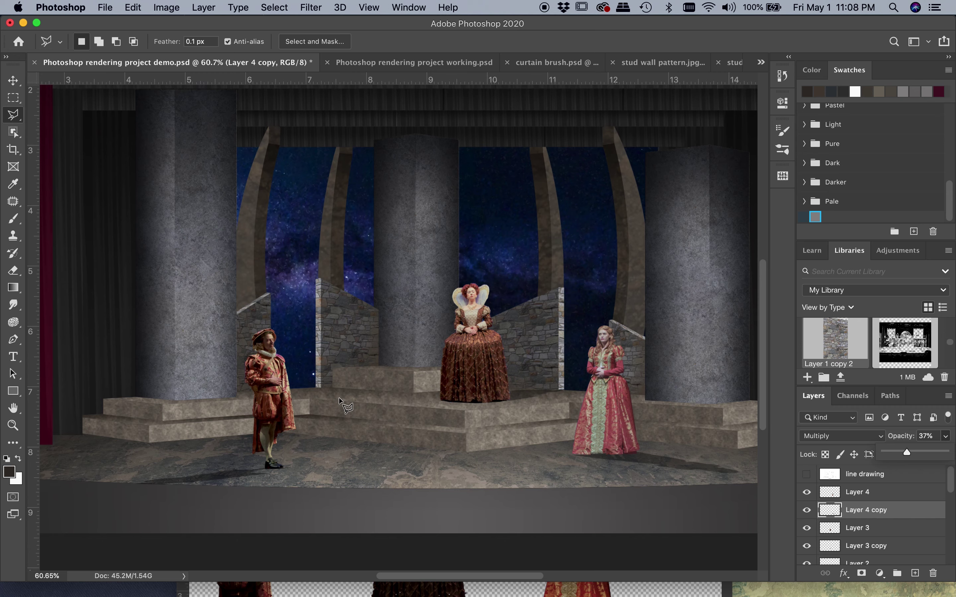
pyautogui.hscroll(5, 339, 398)
pyautogui.scroll(-2, 339, 399)
pyautogui.hscroll(-2, 339, 399)
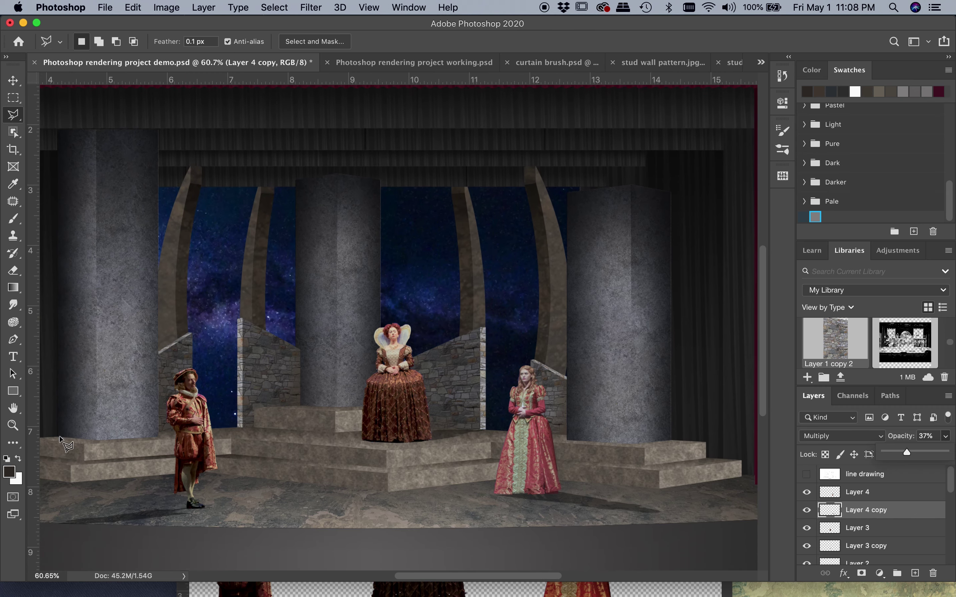
pyautogui.scroll(-3, 386, 447)
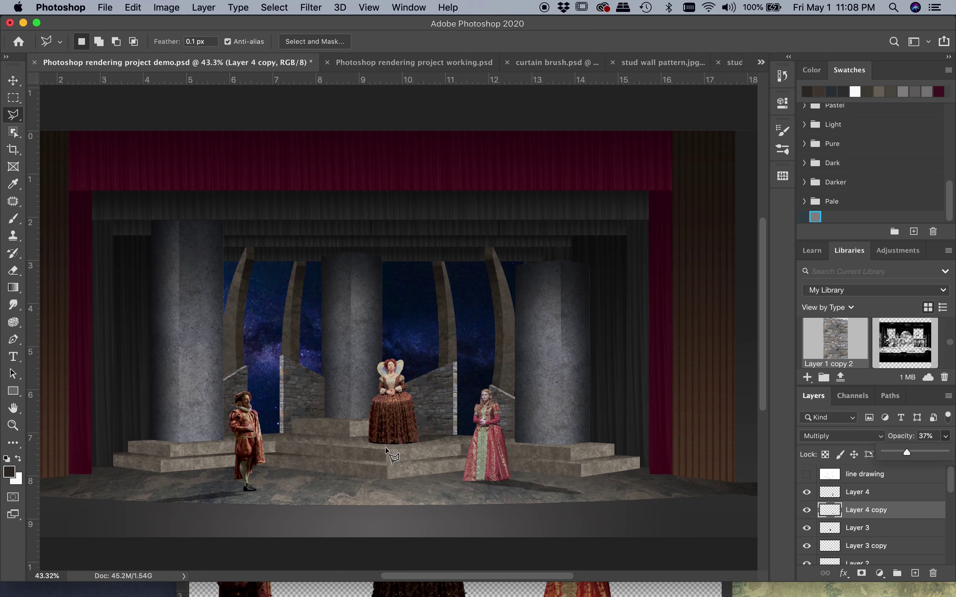
pyautogui.hscroll(-2, 386, 448)
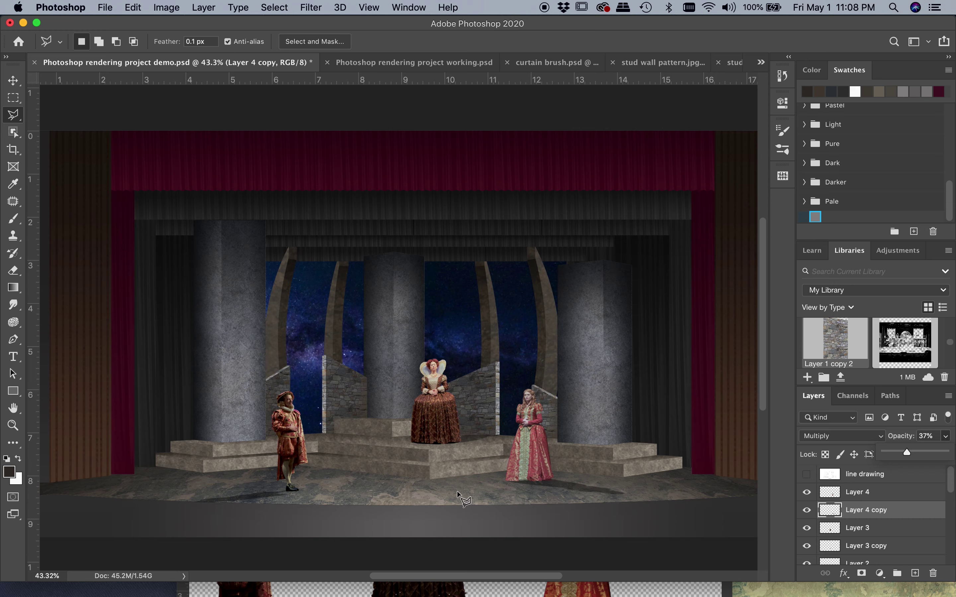
# Step: Group all figure and shadow layers, from Layer 4 through Layer 2 copy, into a group named "figures"
pyautogui.click(884, 493)
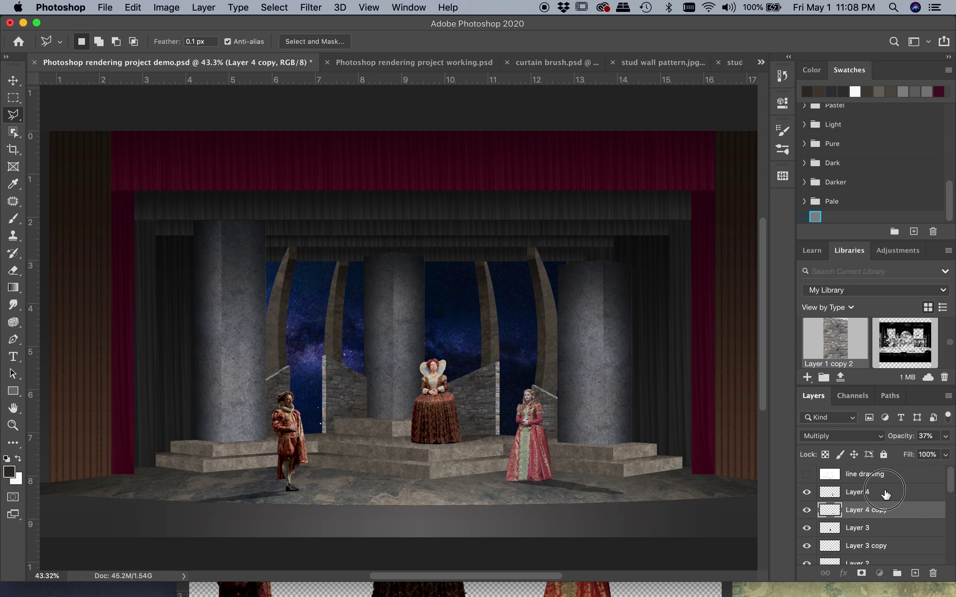
pyautogui.scroll(-1, 885, 493)
pyautogui.scroll(-1, 885, 493)
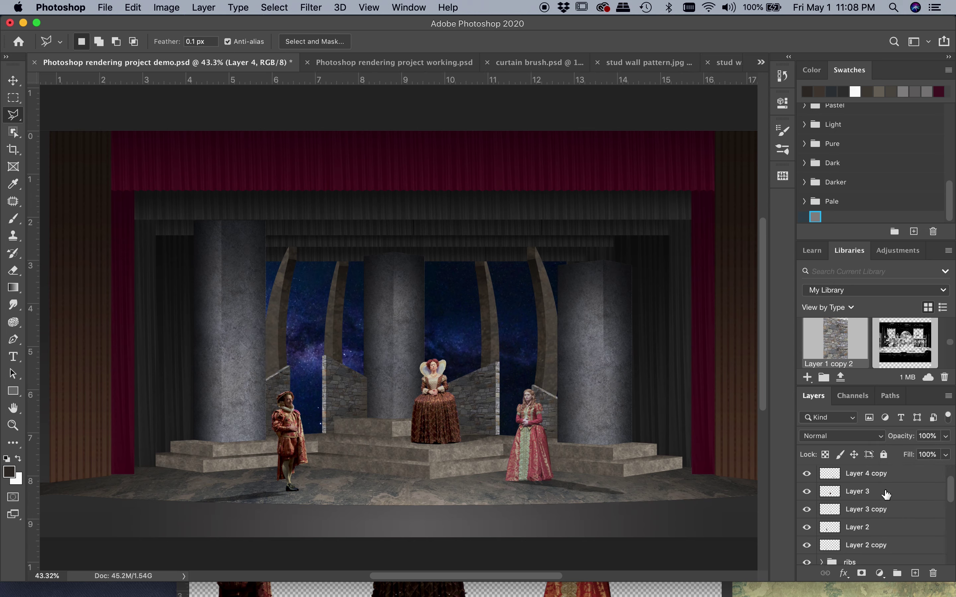
pyautogui.keyDown('shift'); pyautogui.click(896, 547); pyautogui.keyUp('shift')
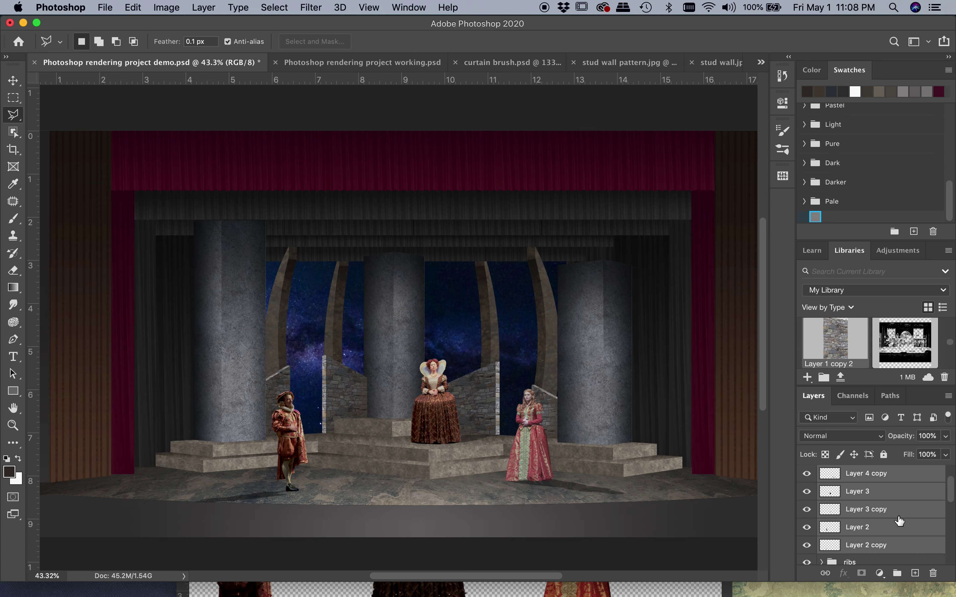
pyautogui.scroll(2, 895, 521)
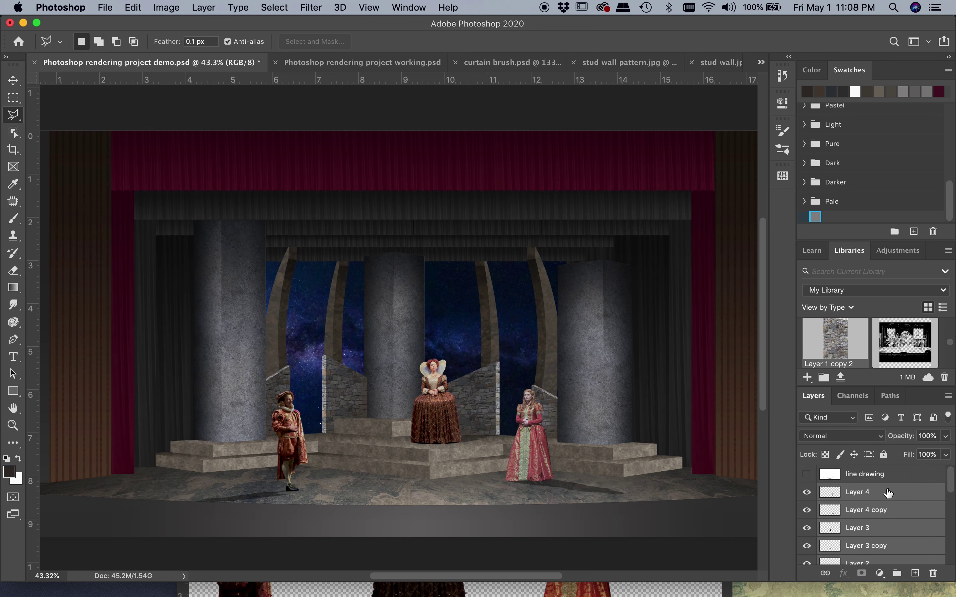
pyautogui.rightClick(888, 495)
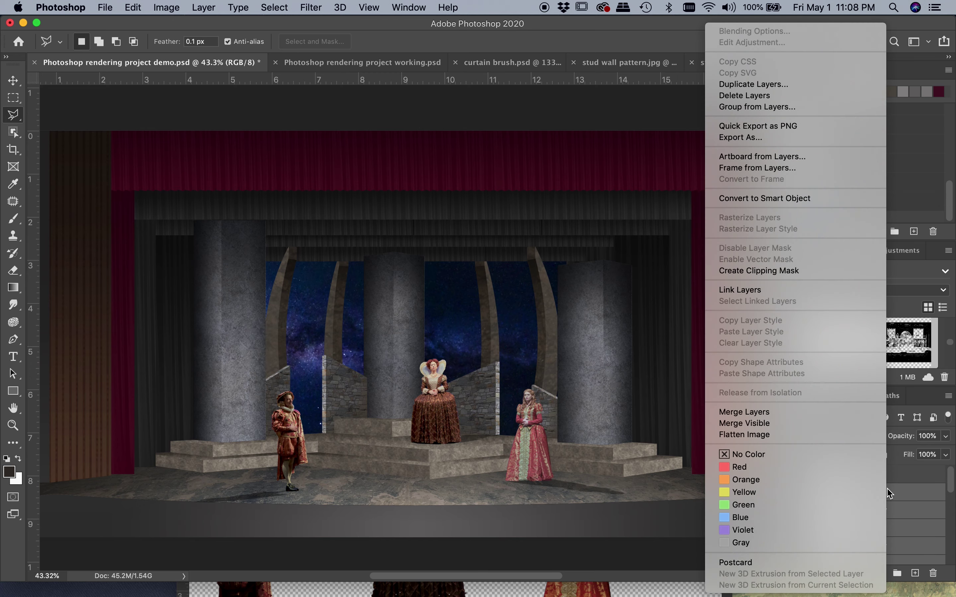
pyautogui.click(754, 108)
pyautogui.write('figures')
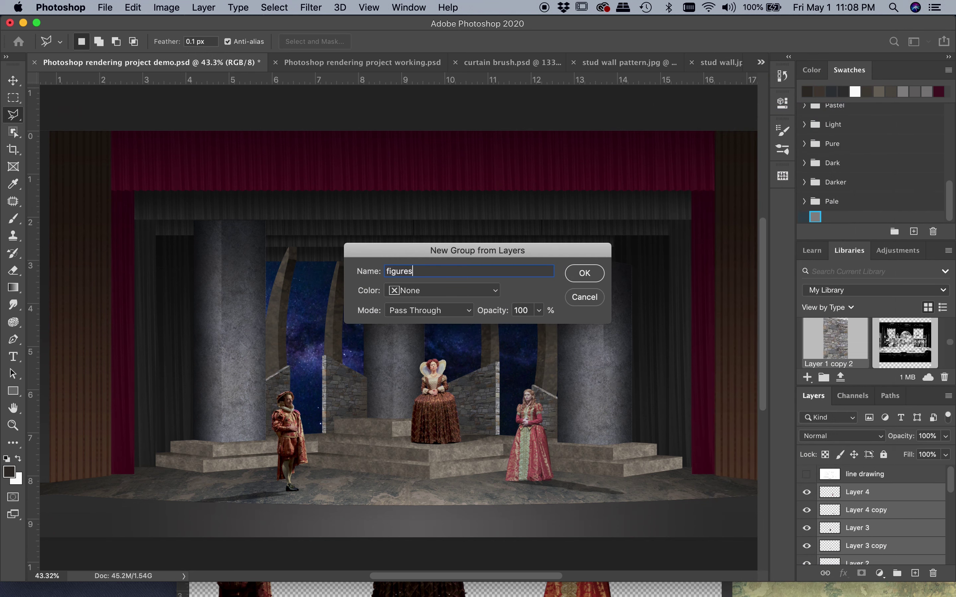
pyautogui.press('Return')
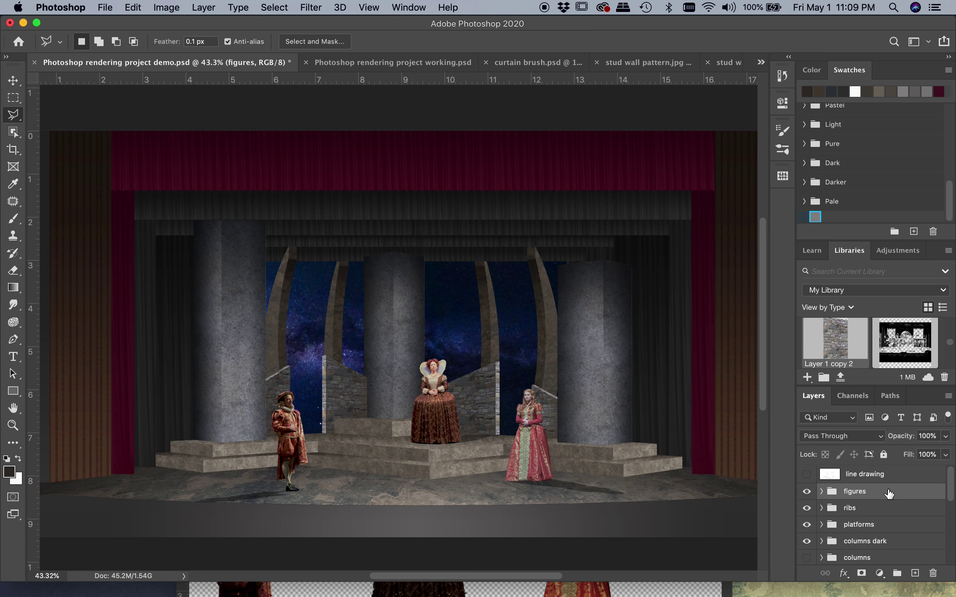
# Step: Create a new layer above the figures group and name it "light beam 1"
pyautogui.press('super+shift+n')
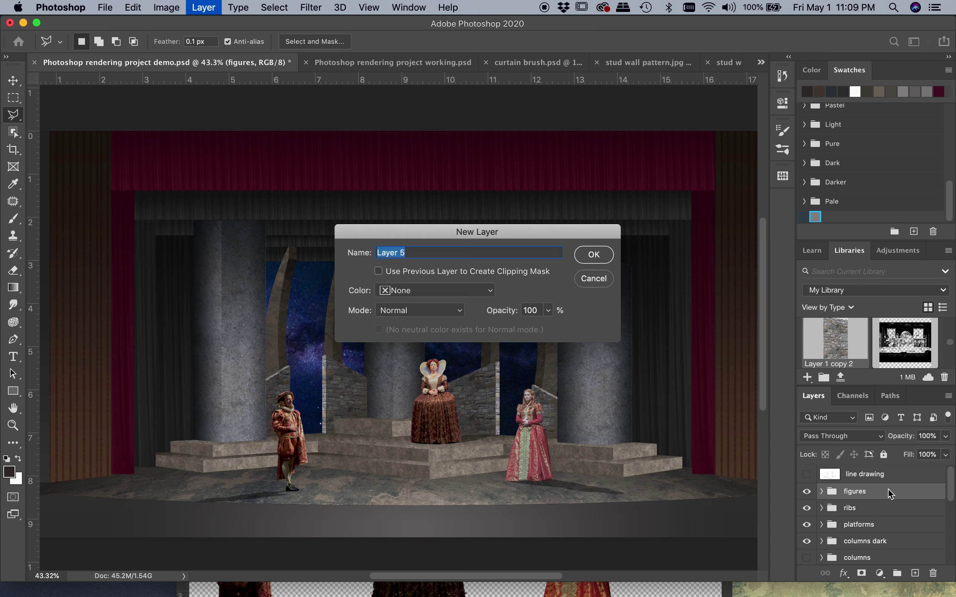
pyautogui.click(594, 255)
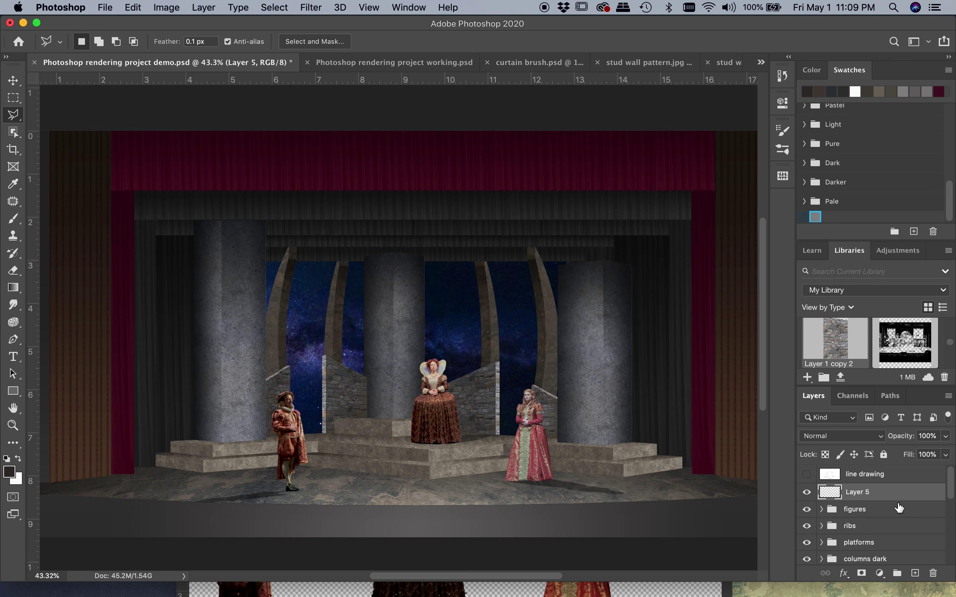
pyautogui.doubleClick(856, 492)
pyautogui.write('light beam 1')
pyautogui.press('Return')
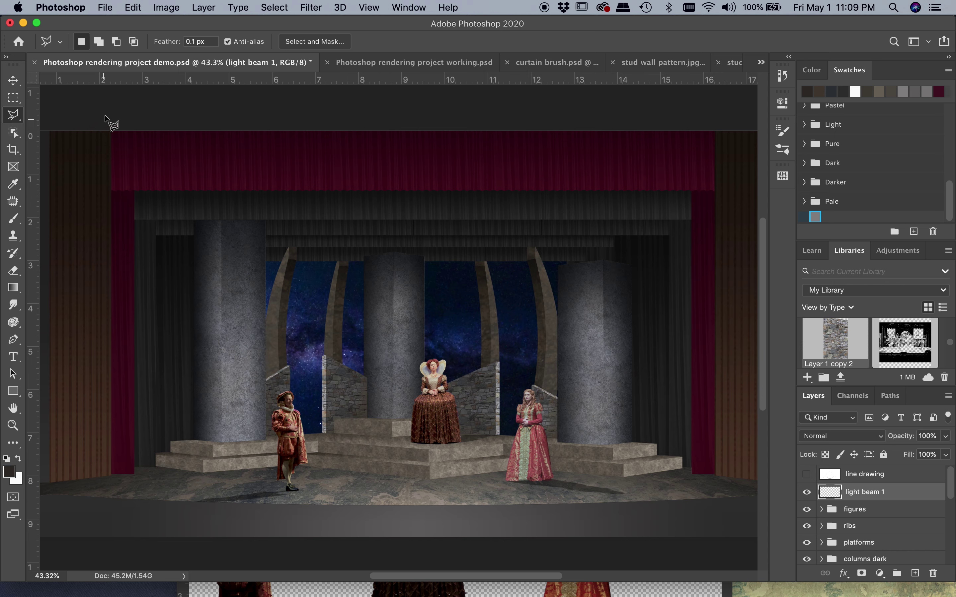
# Step: Outline a cone-shaped light beam with the Polygonal Lasso, from above the upper-left curtain down around the lady in pink
pyautogui.click(81, 107)
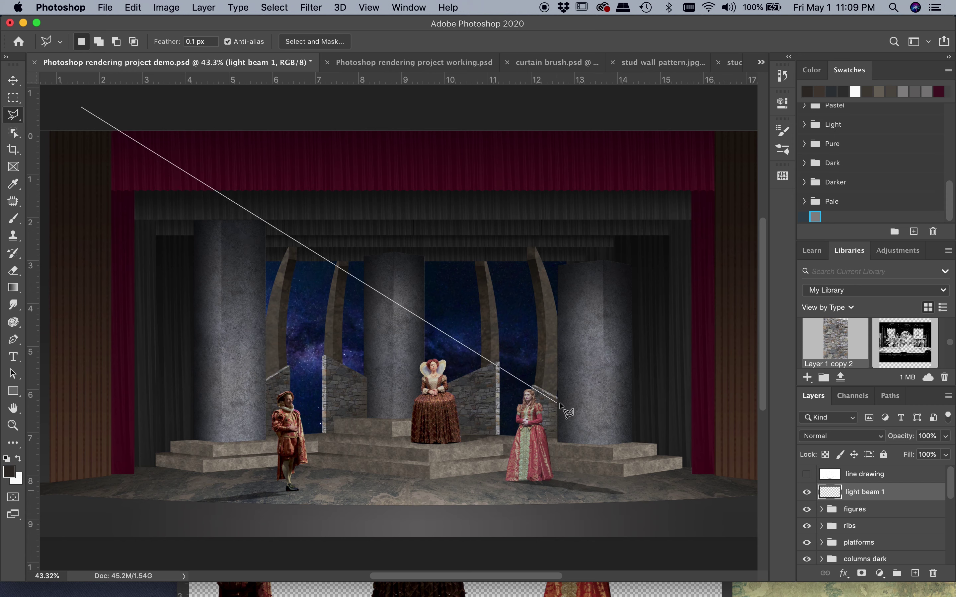
pyautogui.click(576, 408)
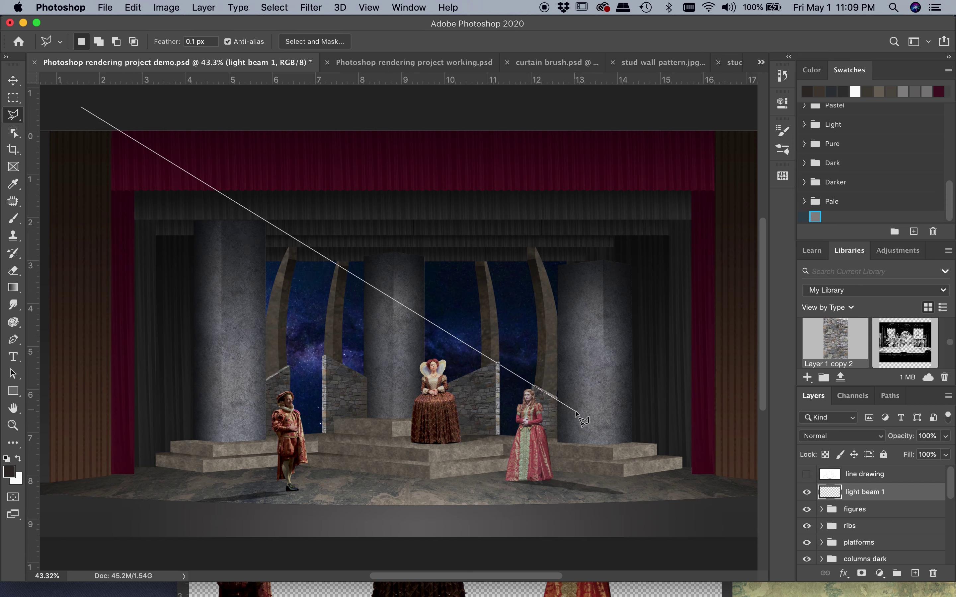
pyautogui.click(597, 448)
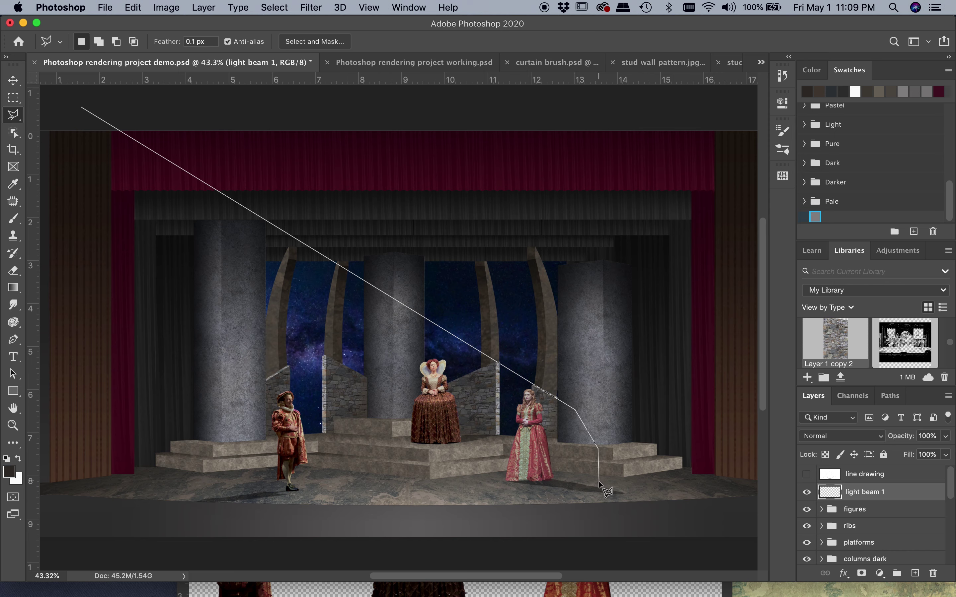
pyautogui.click(572, 500)
pyautogui.click(513, 500)
pyautogui.click(478, 480)
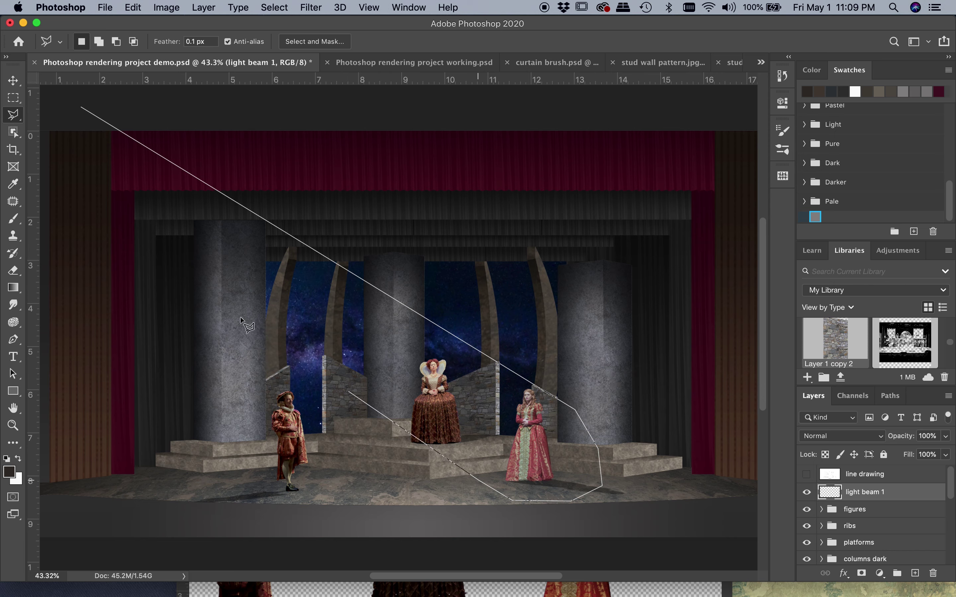
pyautogui.click(81, 110)
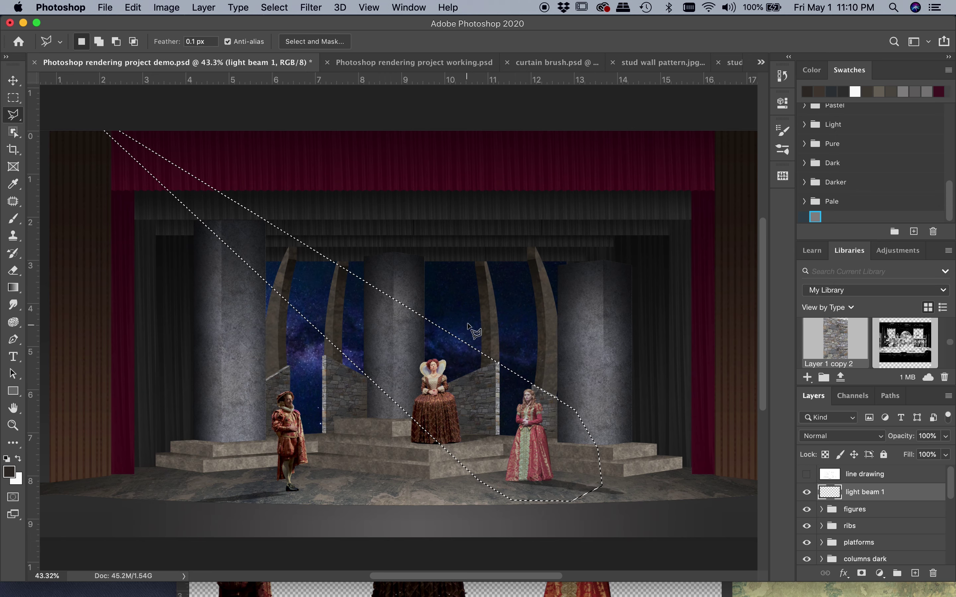
# Step: Feather the light beam selection with a radius of 20 pixels
pyautogui.click(274, 7)
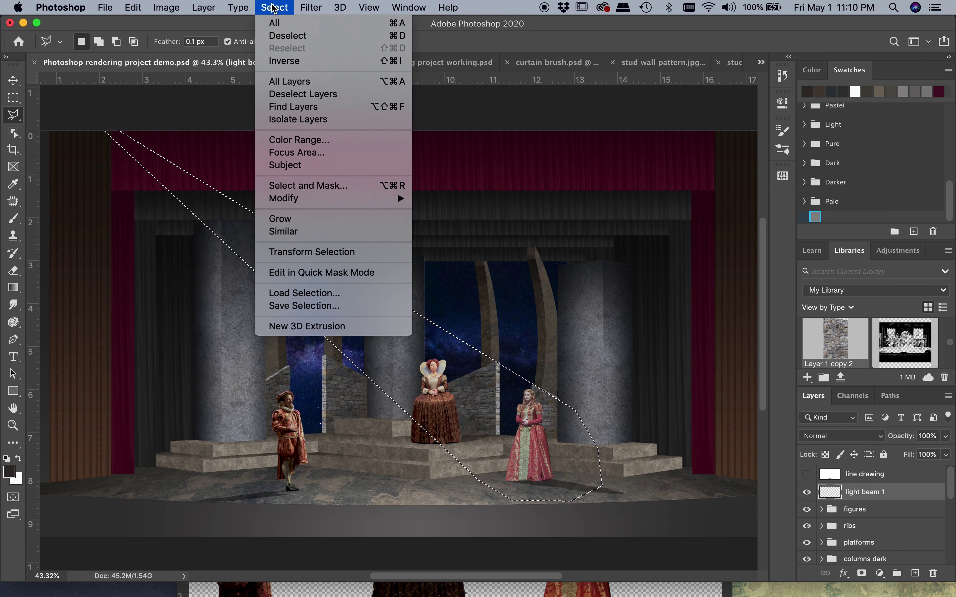
pyautogui.moveTo(288, 199)
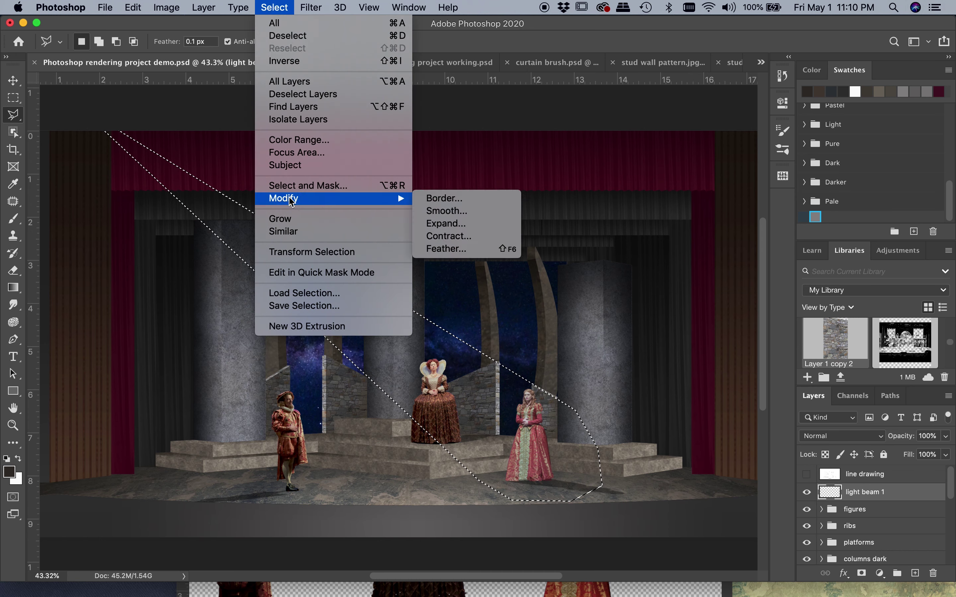
pyautogui.click(445, 247)
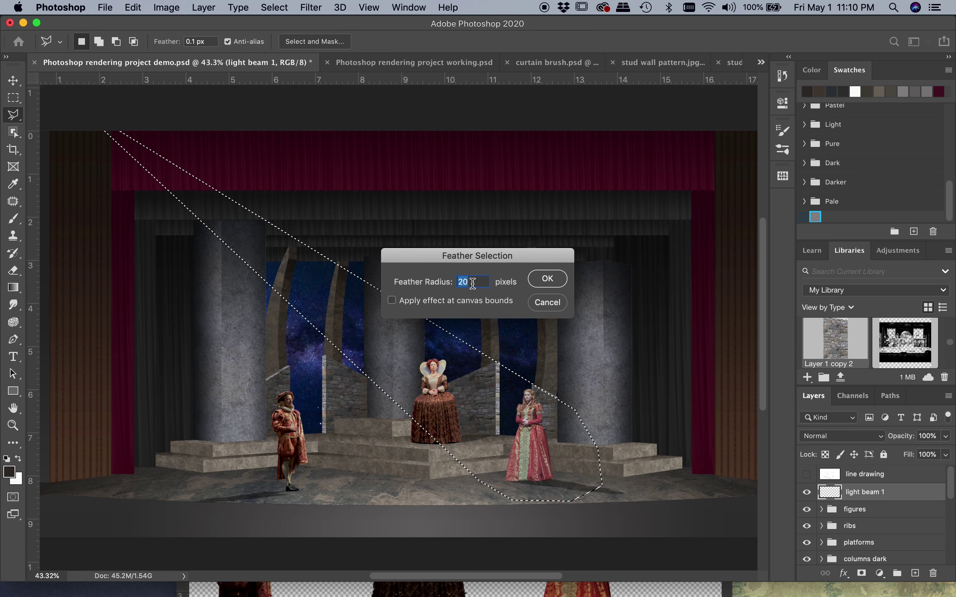
pyautogui.click(543, 284)
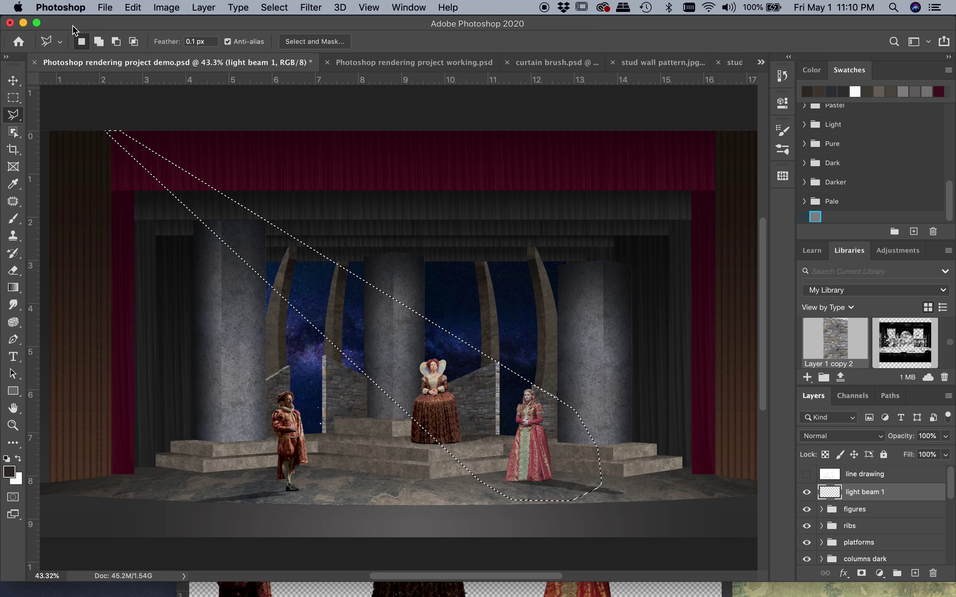
# Step: Set the foreground color to a light warm peach for the light beam
pyautogui.click(8, 472)
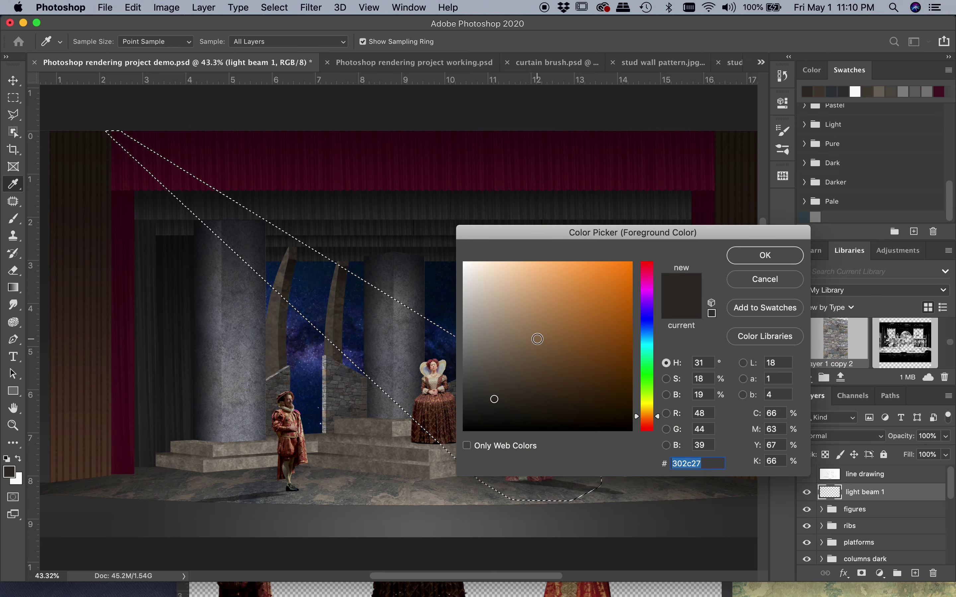
pyautogui.click(529, 294)
pyautogui.moveTo(529, 294); pyautogui.dragTo(518, 275)
pyautogui.click(764, 255)
pyautogui.press('l')
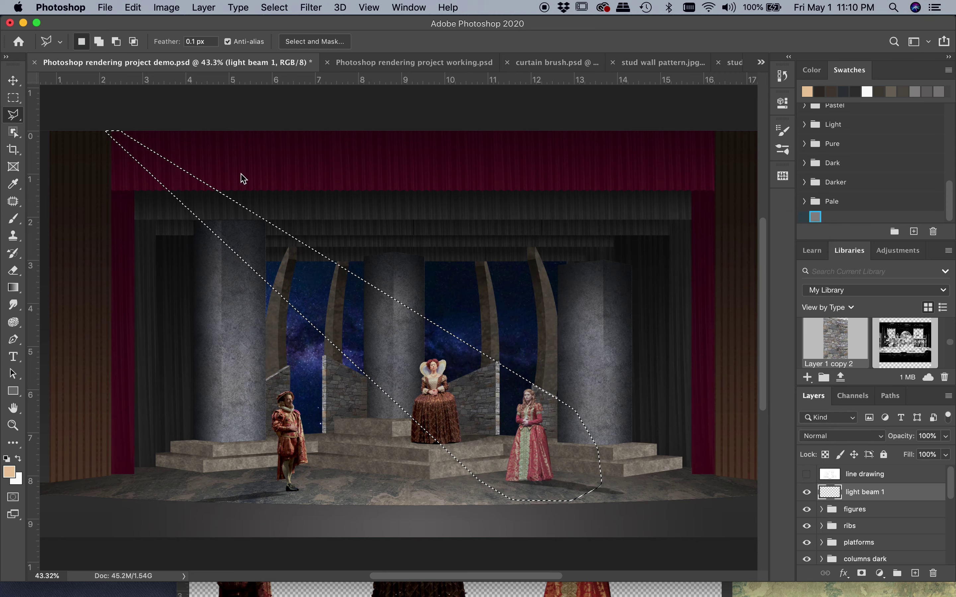
# Step: Try filling the beam selection with the foreground color in Normal mode at 100% opacity, and undo the fill
pyautogui.click(133, 7)
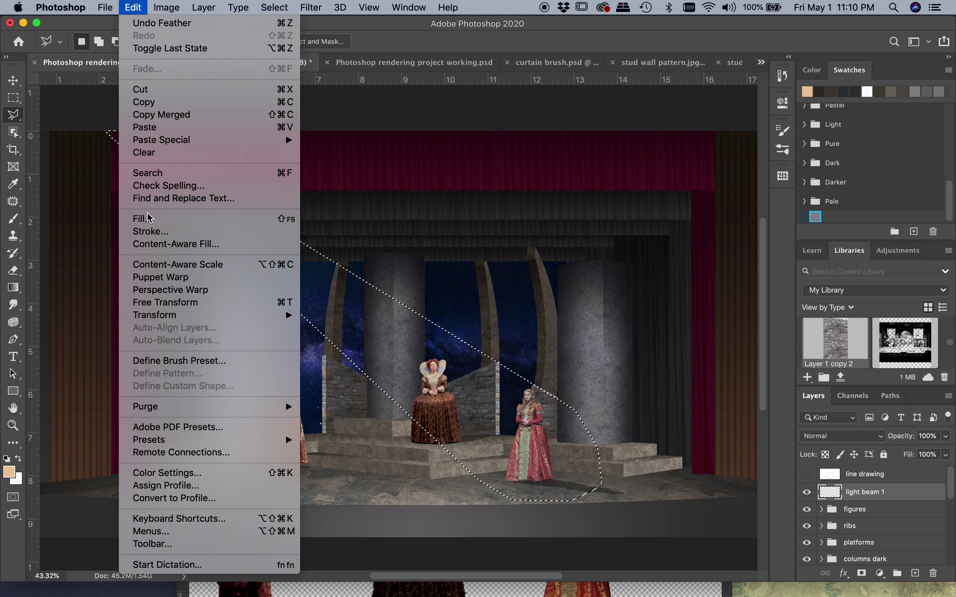
pyautogui.click(143, 218)
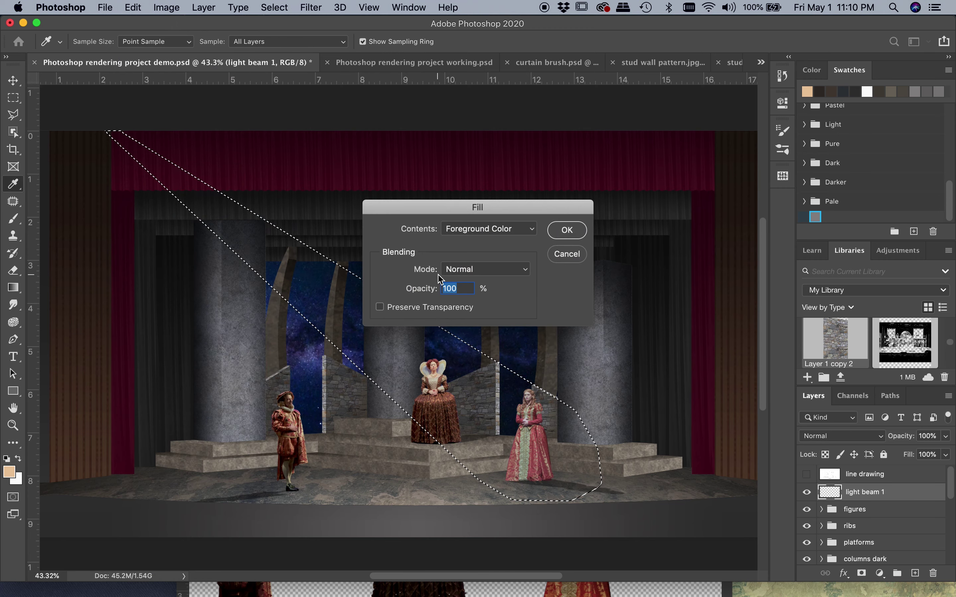
pyautogui.click(568, 232)
pyautogui.press('l')
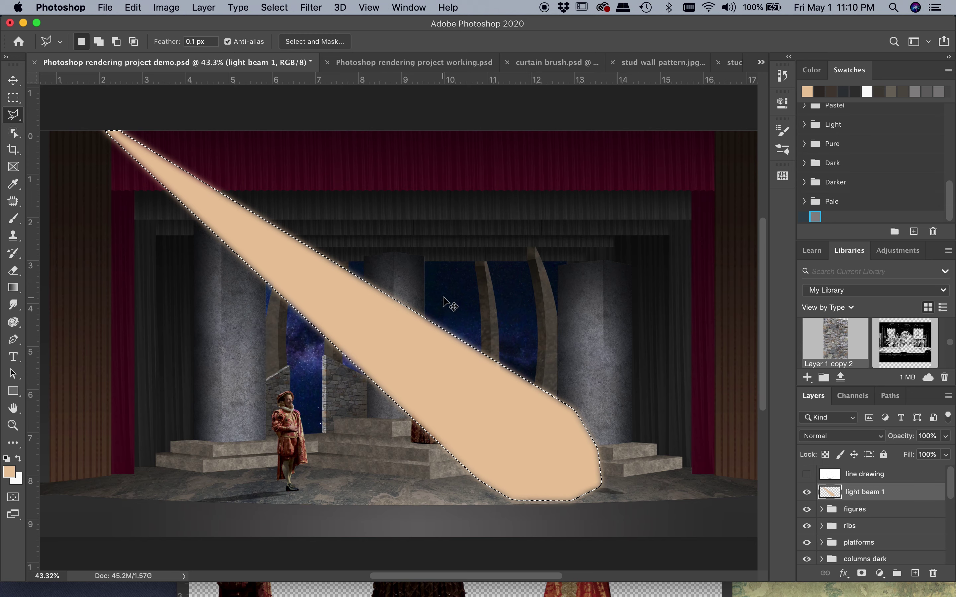
pyautogui.press('super+z')
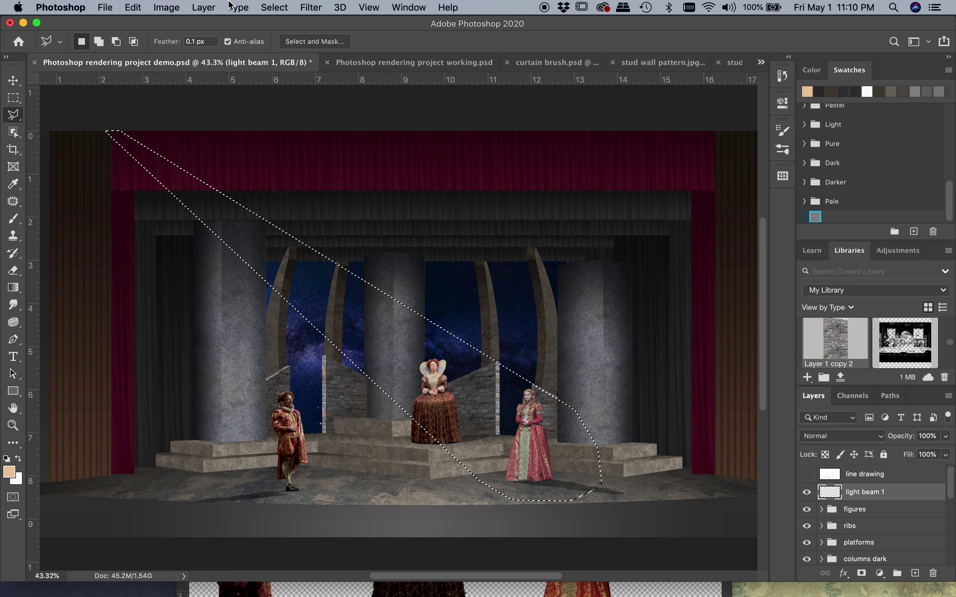
# Step: Feather the light beam selection again with a radius of 40 pixels
pyautogui.click(274, 7)
pyautogui.moveTo(308, 200)
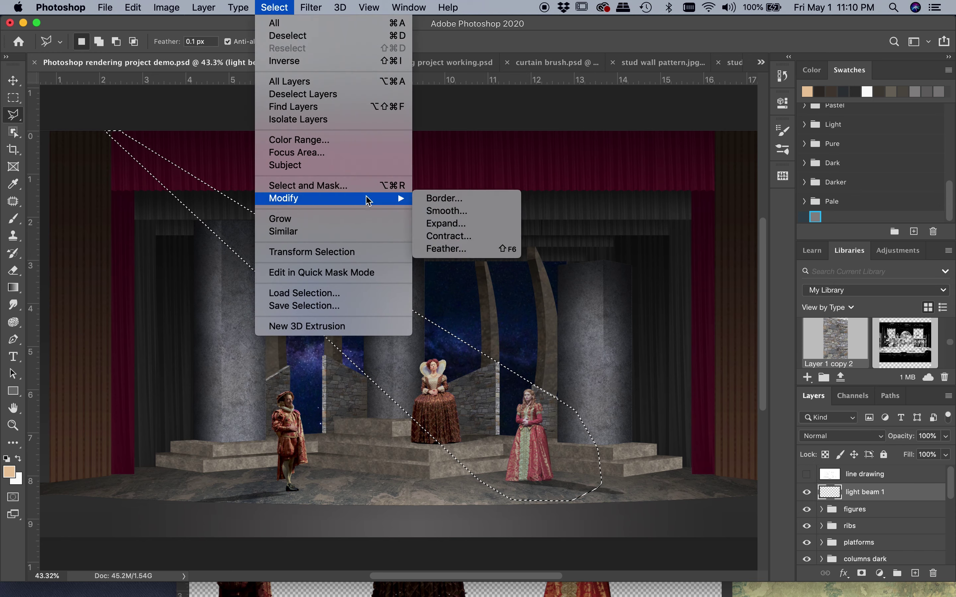
pyautogui.click(456, 251)
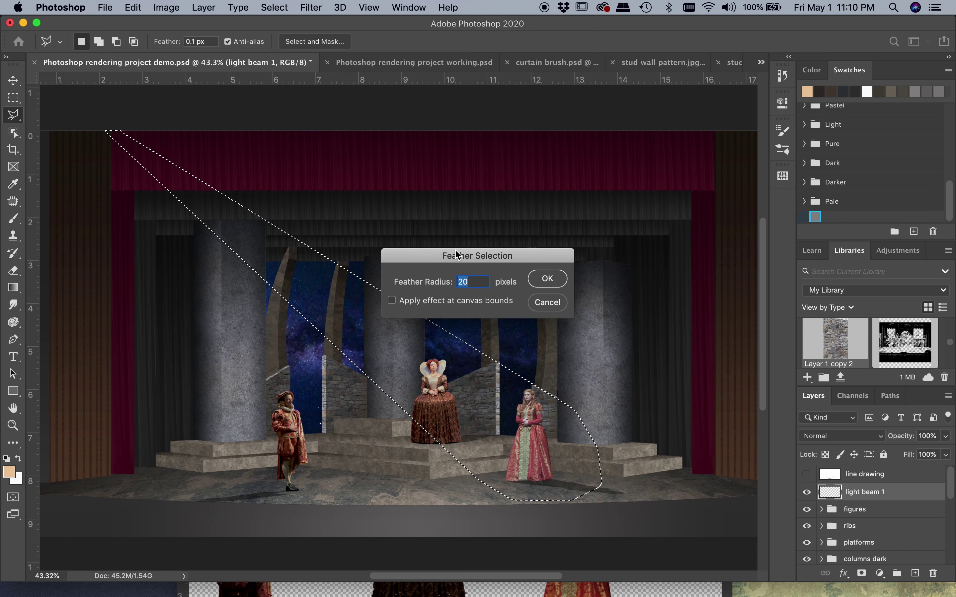
pyautogui.write('40')
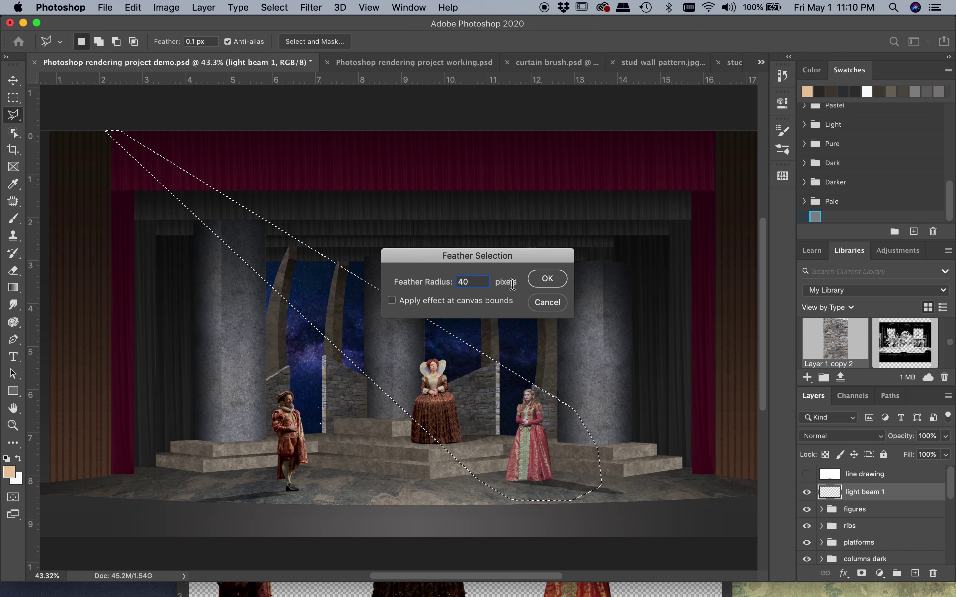
pyautogui.click(548, 278)
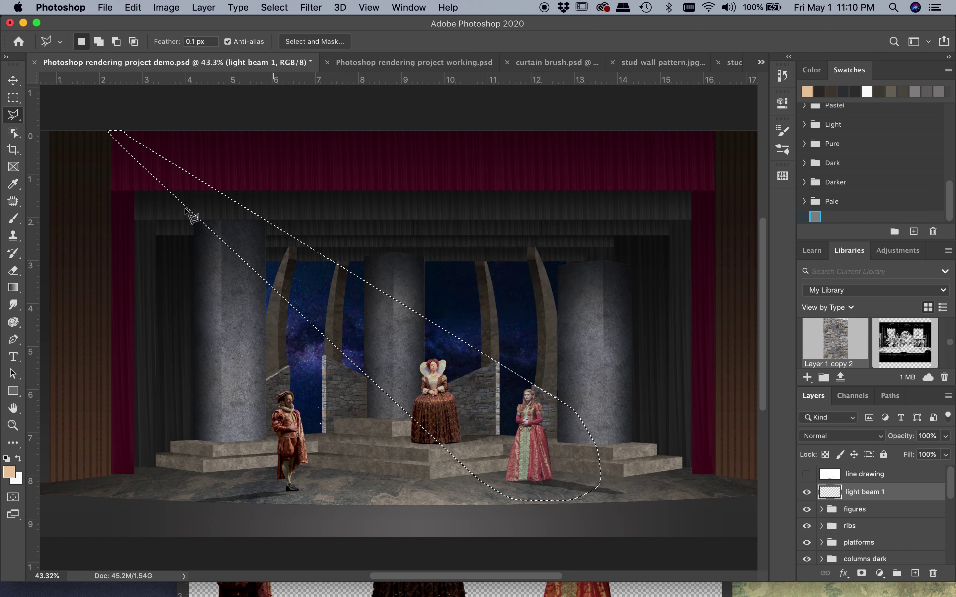
# Step: Fill the feathered beam selection with the peach foreground color in Normal mode at 100% opacity
pyautogui.click(133, 7)
pyautogui.click(152, 219)
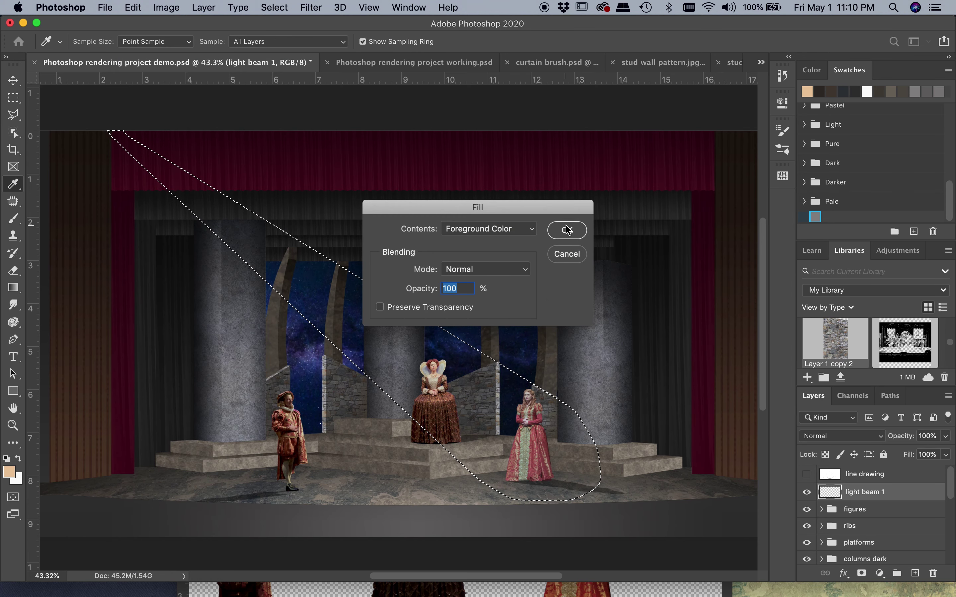
pyautogui.click(567, 231)
pyautogui.press('l')
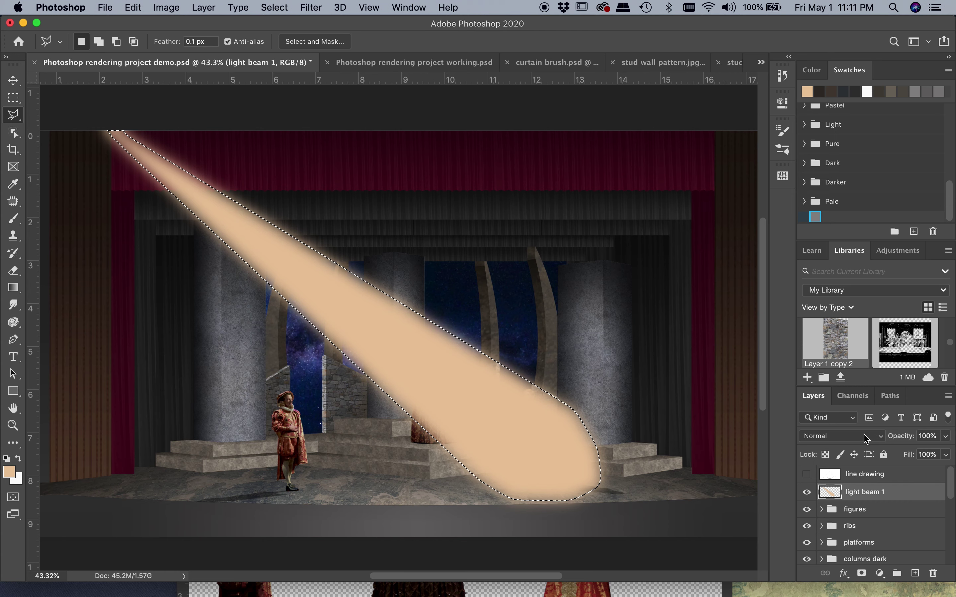
# Step: Set the light beam 1 layer to Screen blending at 30% opacity and deselect the beam
pyautogui.click(849, 435)
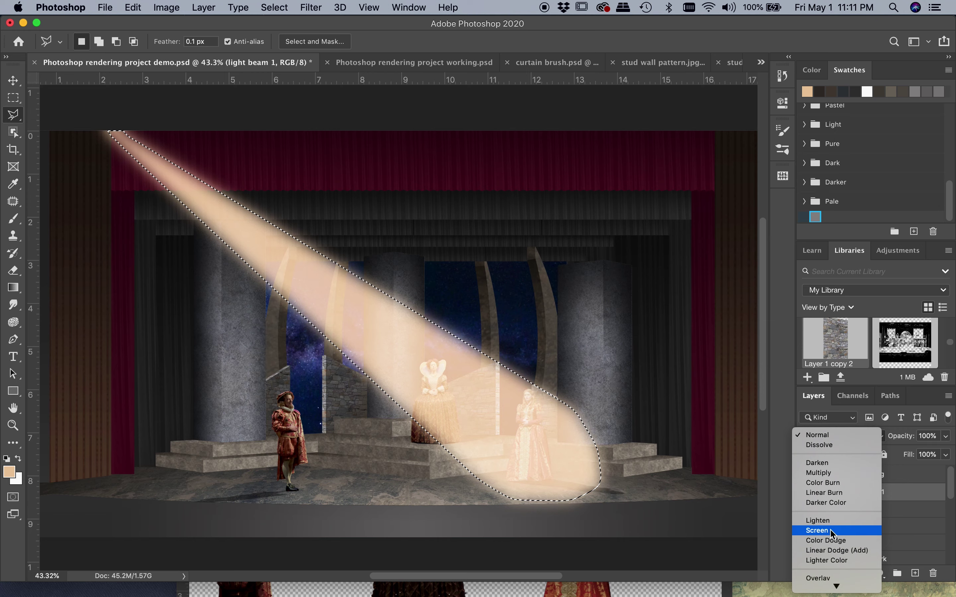
pyautogui.click(823, 502)
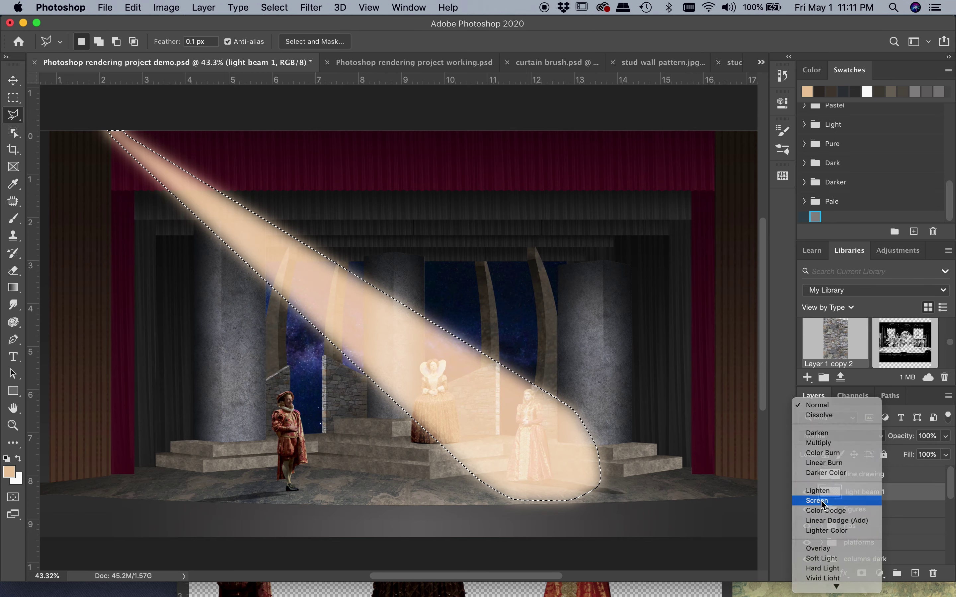
pyautogui.click(945, 436)
pyautogui.moveTo(945, 454); pyautogui.dragTo(907, 456)
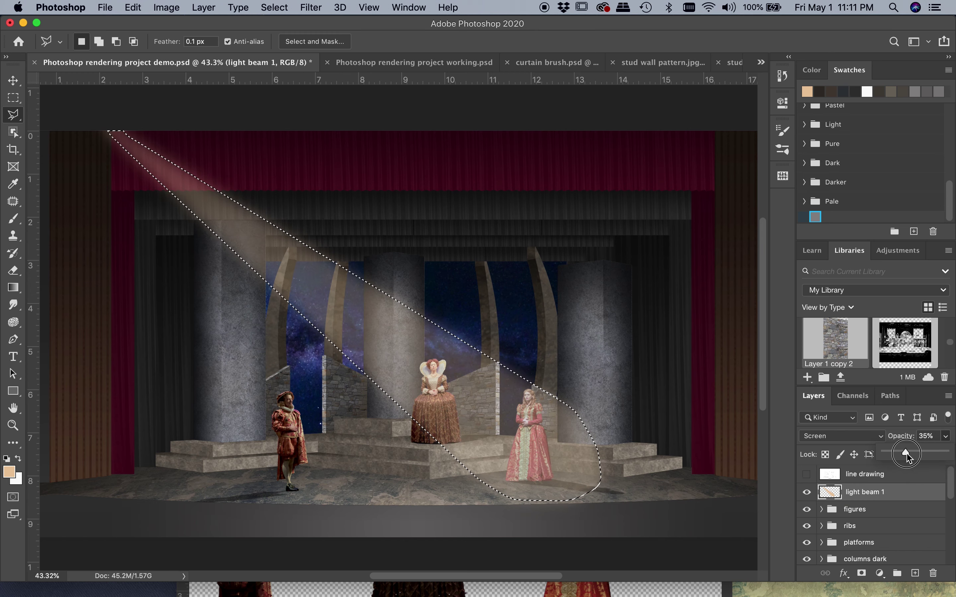
pyautogui.moveTo(907, 457); pyautogui.dragTo(904, 458)
pyautogui.press('super+d')
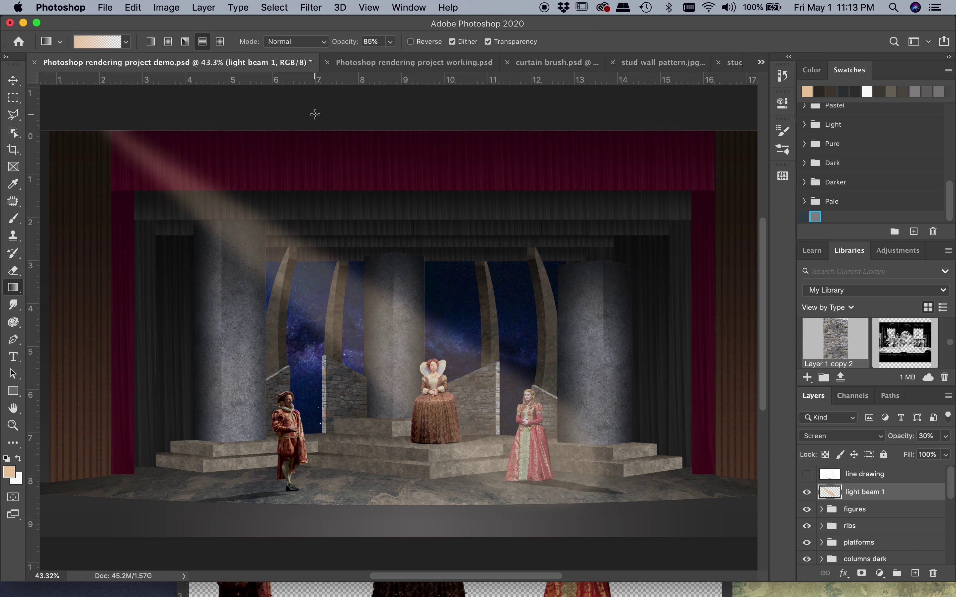
# Step: Fade the lower end of light beam 1 by deleting through a linear Quick Mask gradient around the lady in pink, and deselect
pyautogui.press('q')
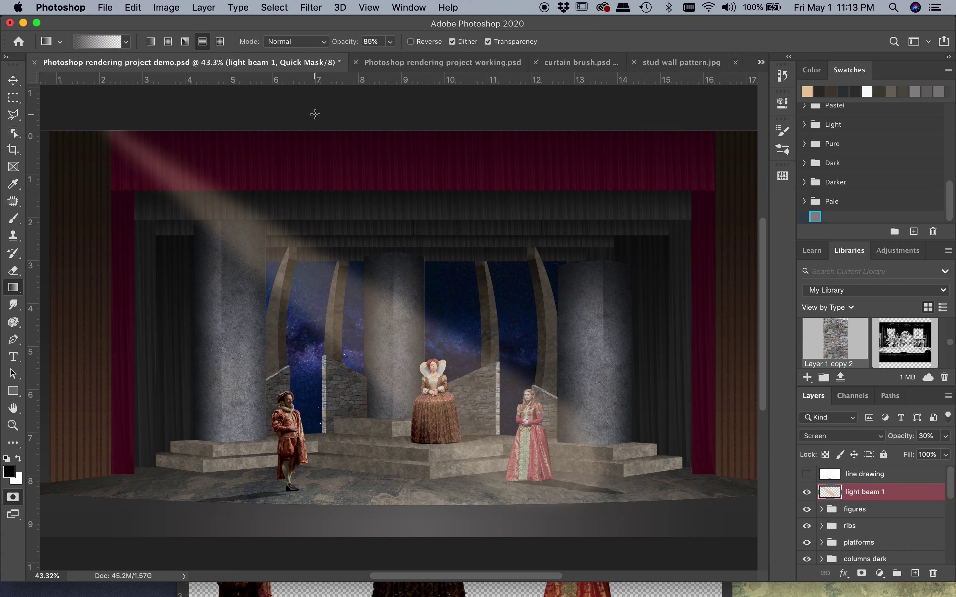
pyautogui.click(150, 41)
pyautogui.moveTo(613, 511); pyautogui.dragTo(413, 365)
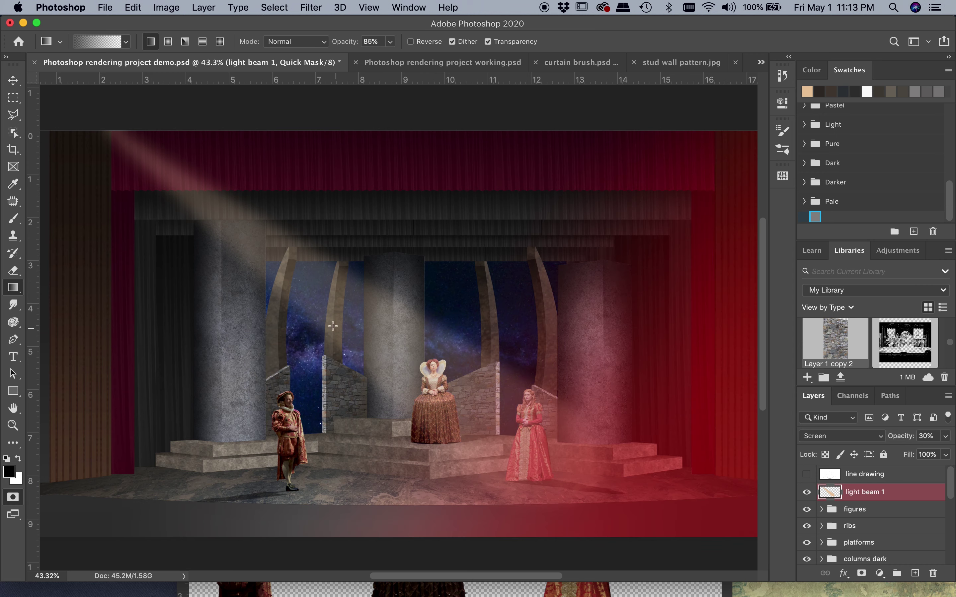
pyautogui.press('super+z')
pyautogui.moveTo(393, 341); pyautogui.dragTo(616, 502)
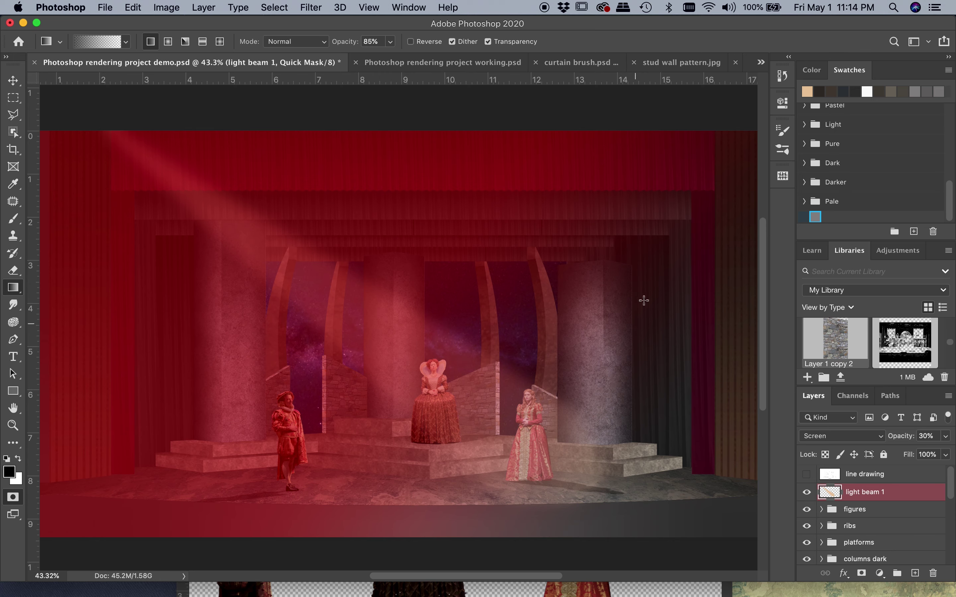
pyautogui.press('q')
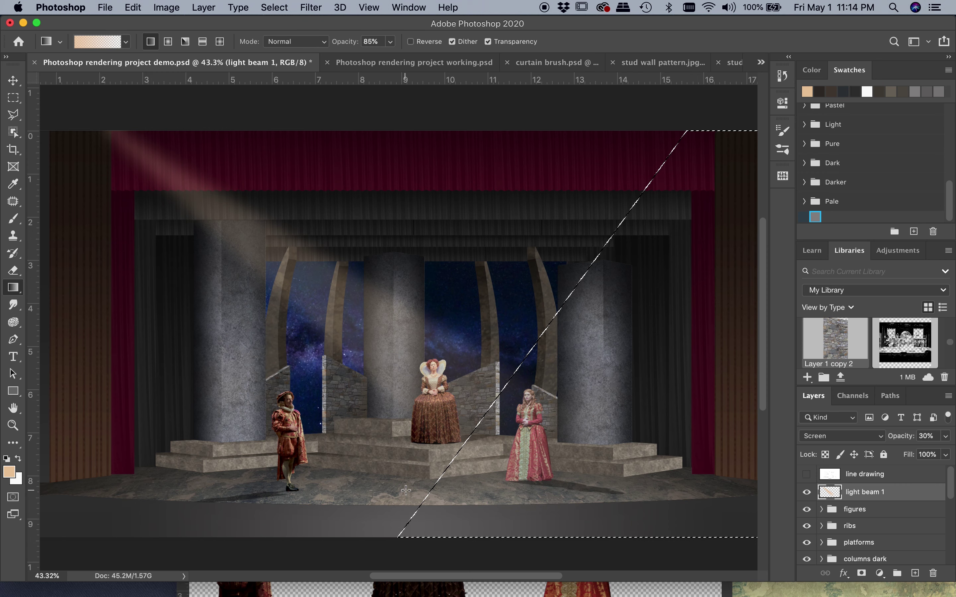
pyautogui.press('super+d')
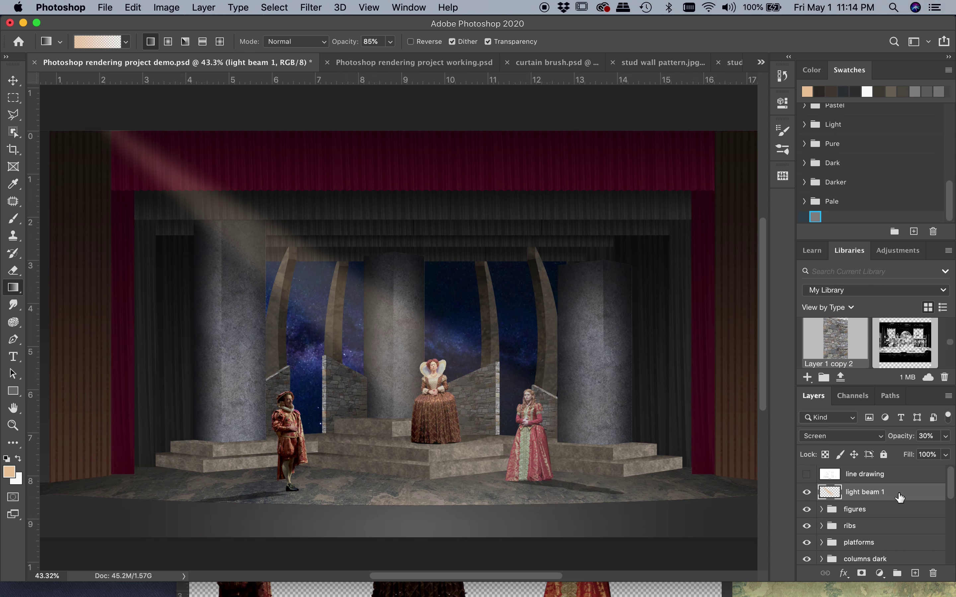
# Step: Create a new layer named "light beam 2" above light beam 1
pyautogui.press('super+shift+n')
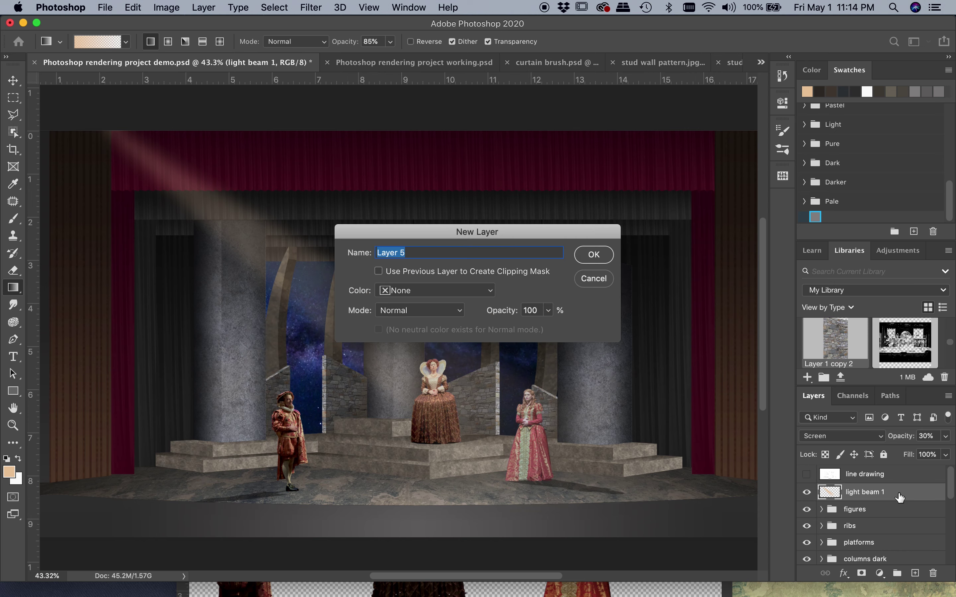
pyautogui.write('light beam 2')
pyautogui.press('Return')
# Step: Outline a second cone-shaped beam with the Polygonal Lasso, from the upper-right part of the stage curtain down around the standing man
pyautogui.press('l')
pyautogui.click(616, 171)
pyautogui.click(250, 404)
pyautogui.click(210, 455)
pyautogui.click(213, 489)
pyautogui.click(320, 502)
pyautogui.click(616, 171)
# Step: Feather the outline of the second light beam to soften its edges
pyautogui.click(274, 7)
pyautogui.moveTo(283, 199)
pyautogui.click(462, 211)
pyautogui.press('Return')
# Step: Set the foreground color to a light lavender and fill the second beam selection with it
pyautogui.click(8, 471)
pyautogui.moveTo(650, 322)
pyautogui.mouseDown()
pyautogui.moveTo(650, 396)
pyautogui.moveTo(648, 268)
pyautogui.moveTo(648, 306)
pyautogui.mouseUp()
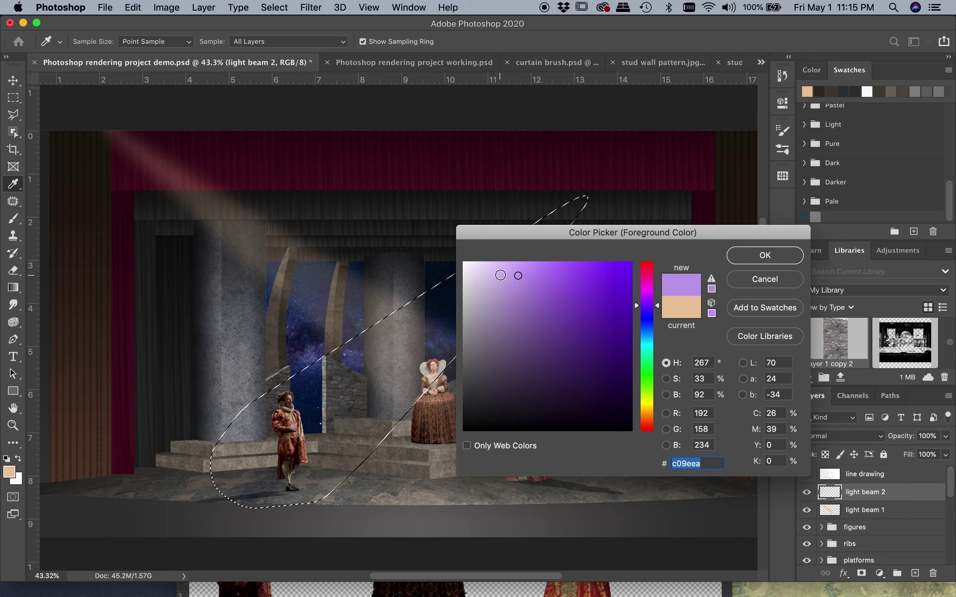
pyautogui.press('Return')
pyautogui.hotkey('alt', 'BackSpace')
# Step: Set the light beam 2 layer to Screen blending at 18% opacity and deselect the beam
pyautogui.click(841, 436)
pyautogui.click(829, 532)
pyautogui.moveTo(945, 435); pyautogui.dragTo(894, 458)
pyautogui.hotkey('ctrl', 'd')
pyautogui.press('d')
# Step: Fade the lower end of light beam 2 by deleting through a linear Quick Mask gradient toward the standing man, and deselect
pyautogui.press('q')
pyautogui.press('g')
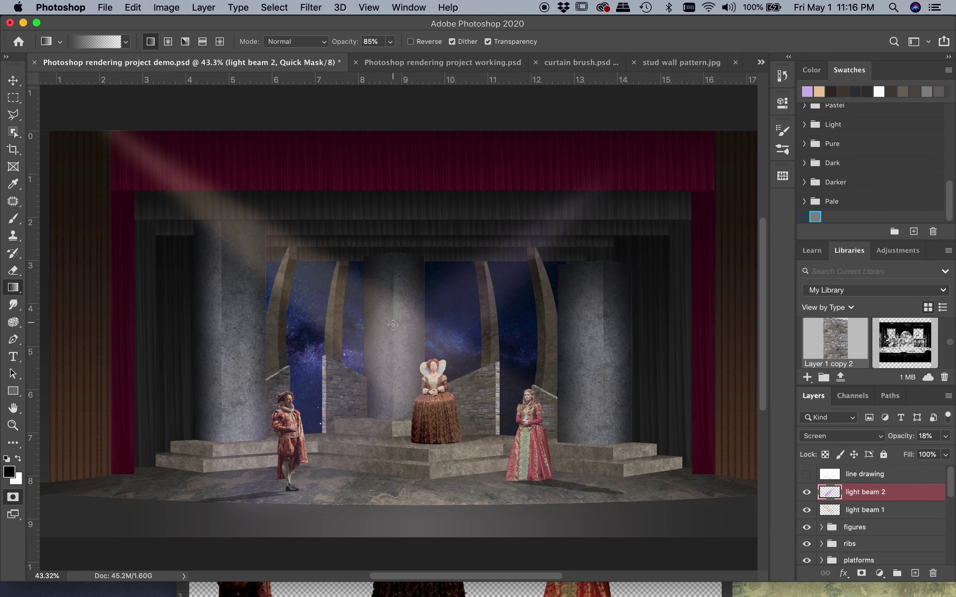
pyautogui.moveTo(393, 325); pyautogui.dragTo(234, 496)
pyautogui.press('super+z')
pyautogui.moveTo(461, 331); pyautogui.dragTo(258, 488)
pyautogui.press('q')
pyautogui.press('Delete')
pyautogui.press('super+d')
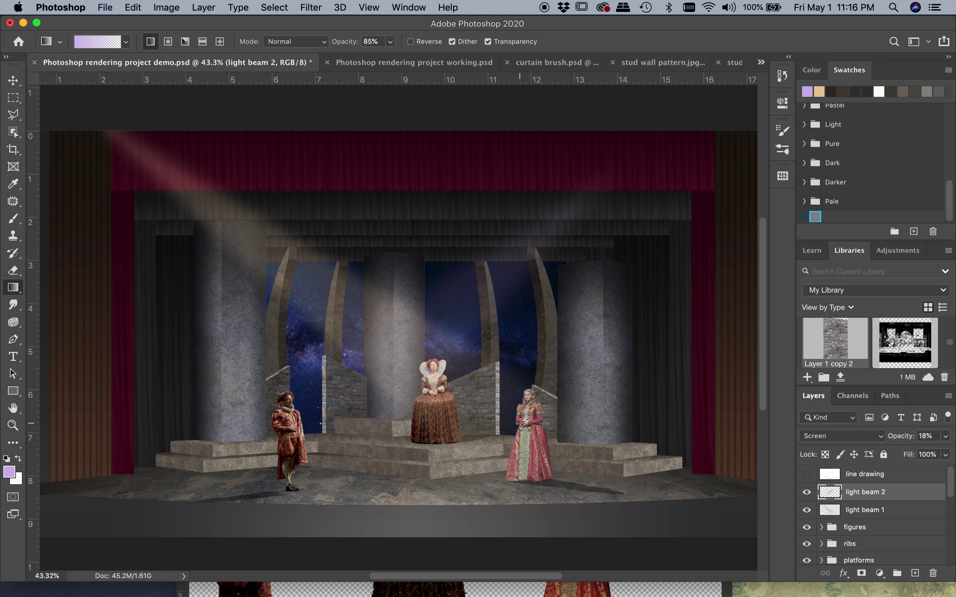
# Step: Duplicate the light beam 1 layer, rotate the copy about 25 degrees and move it so the beam falls on the central lady
pyautogui.click(900, 511)
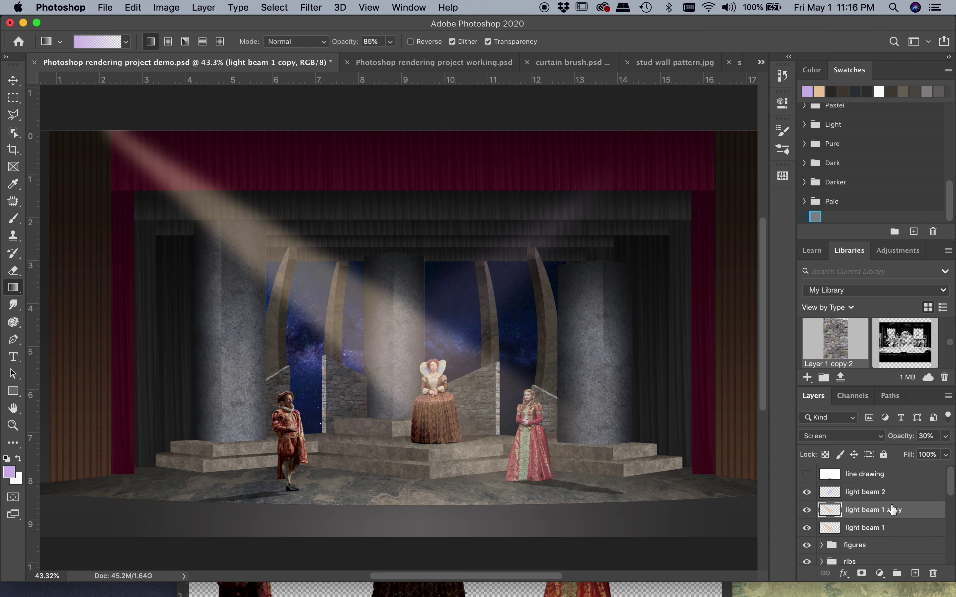
pyautogui.click(134, 8)
pyautogui.moveTo(237, 316)
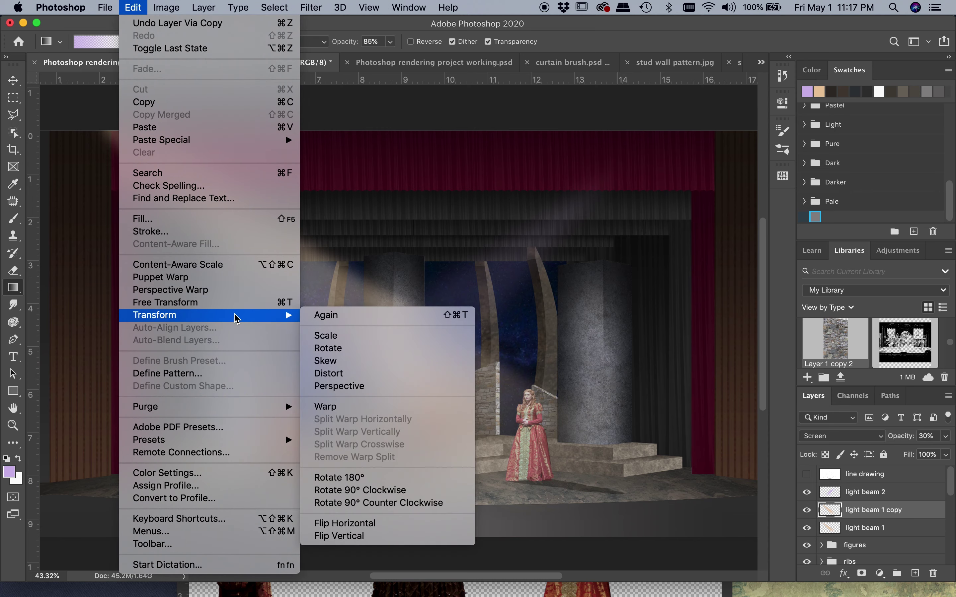
pyautogui.click(328, 348)
pyautogui.moveTo(82, 112); pyautogui.dragTo(39, 158)
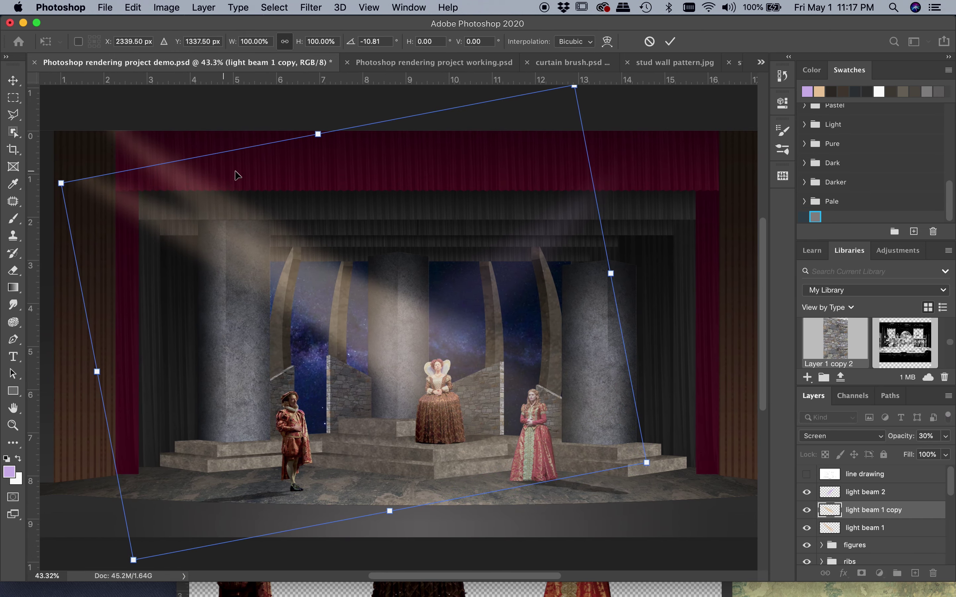
pyautogui.moveTo(690, 461); pyautogui.dragTo(490, 556)
pyautogui.moveTo(413, 460); pyautogui.dragTo(454, 454)
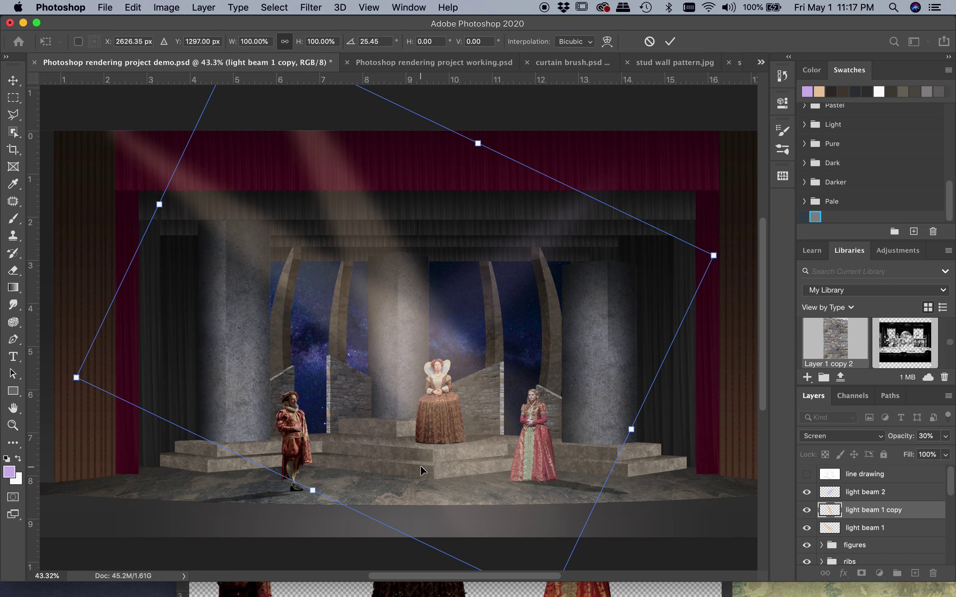
pyautogui.press('Return')
pyautogui.press('g')
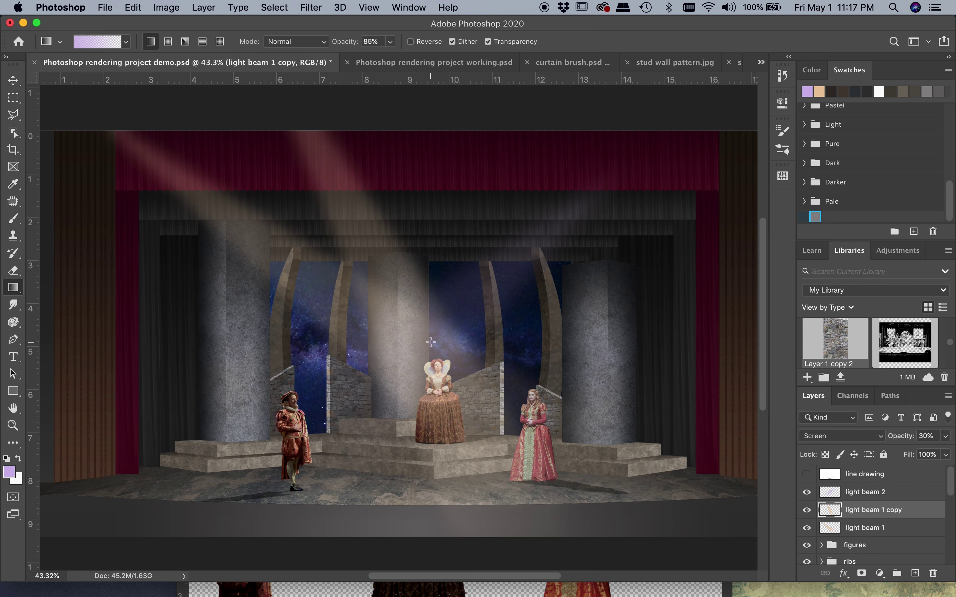
# Step: Recolor the copied light beam to green with a Hue/Saturation adjustment, setting Hue to +101
pyautogui.click(163, 7)
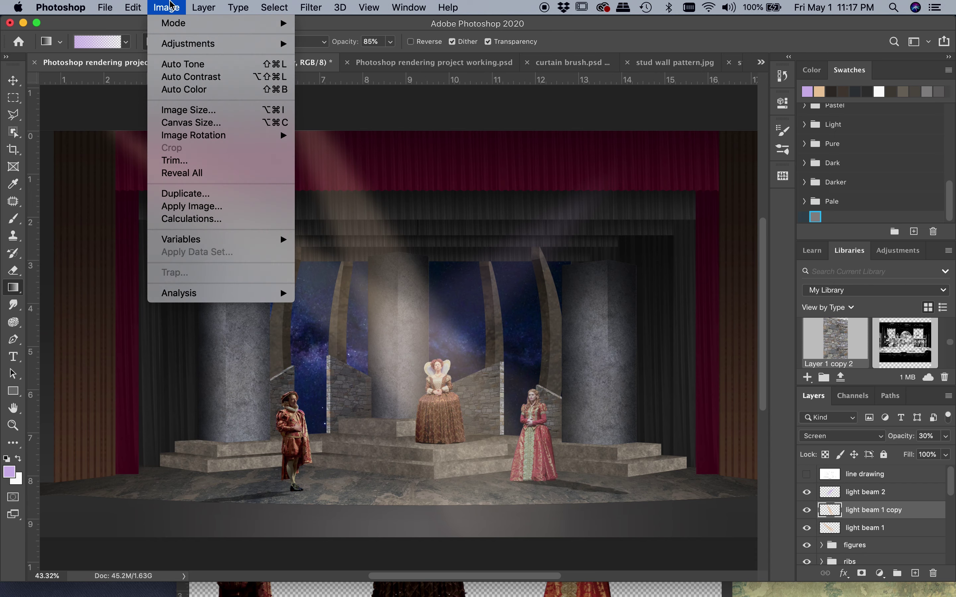
pyautogui.moveTo(177, 44)
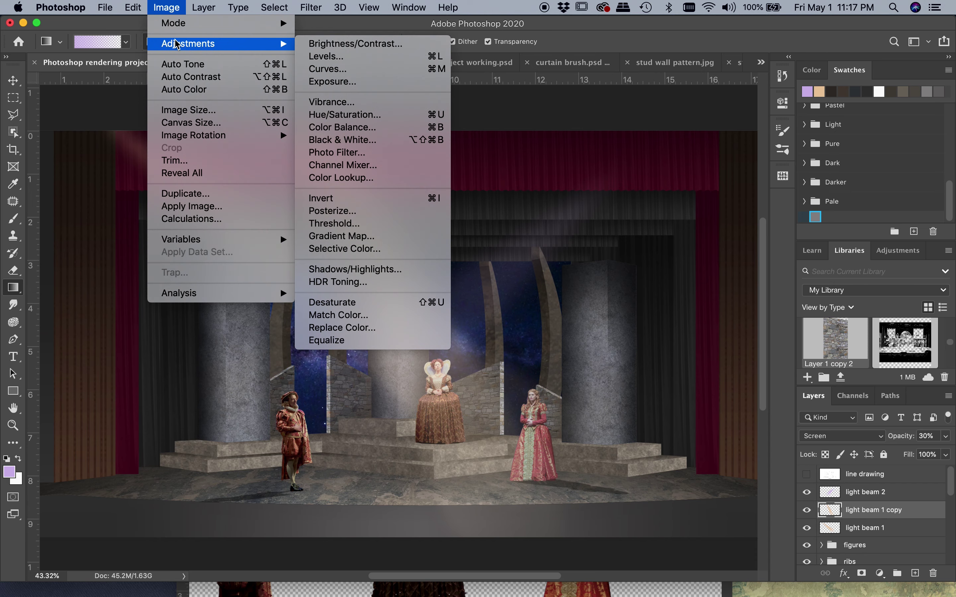
pyautogui.click(343, 114)
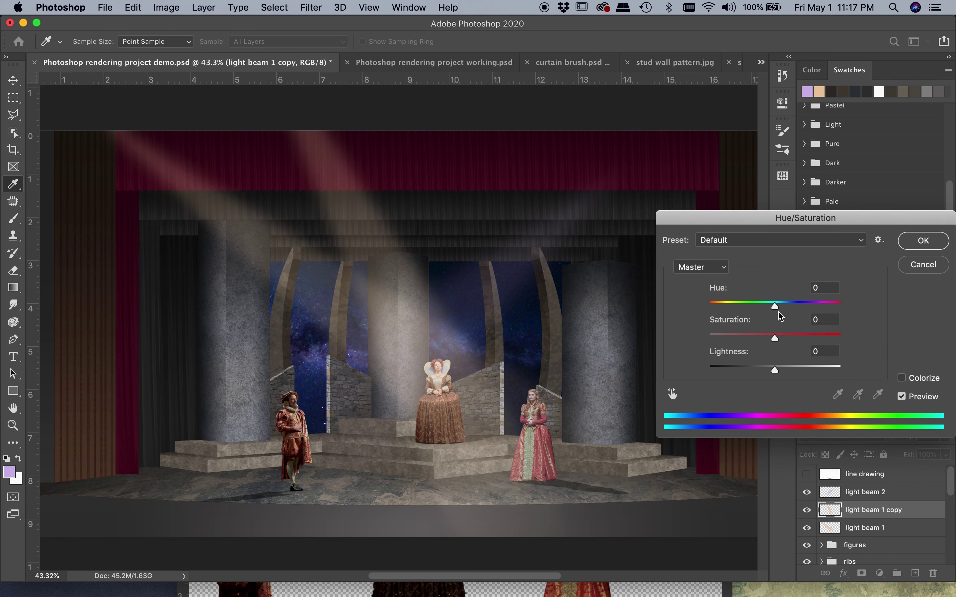
pyautogui.moveTo(775, 307); pyautogui.dragTo(821, 313)
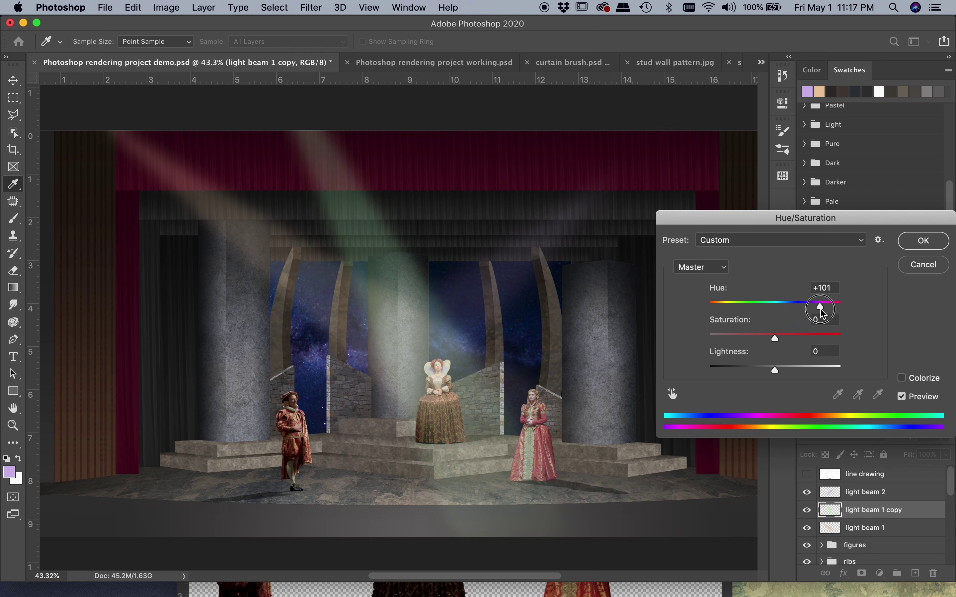
pyautogui.moveTo(821, 313); pyautogui.dragTo(821, 314)
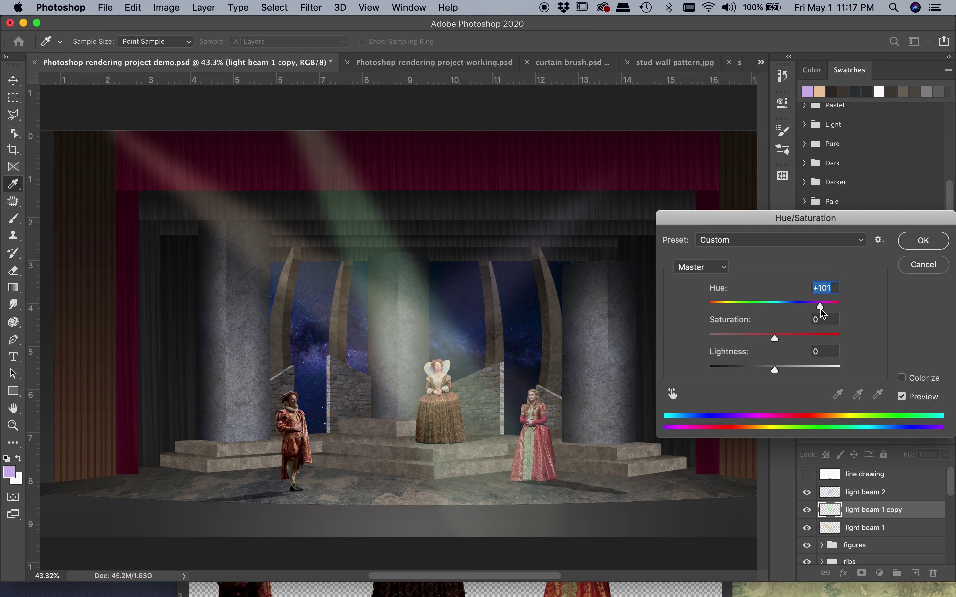
pyautogui.click(905, 241)
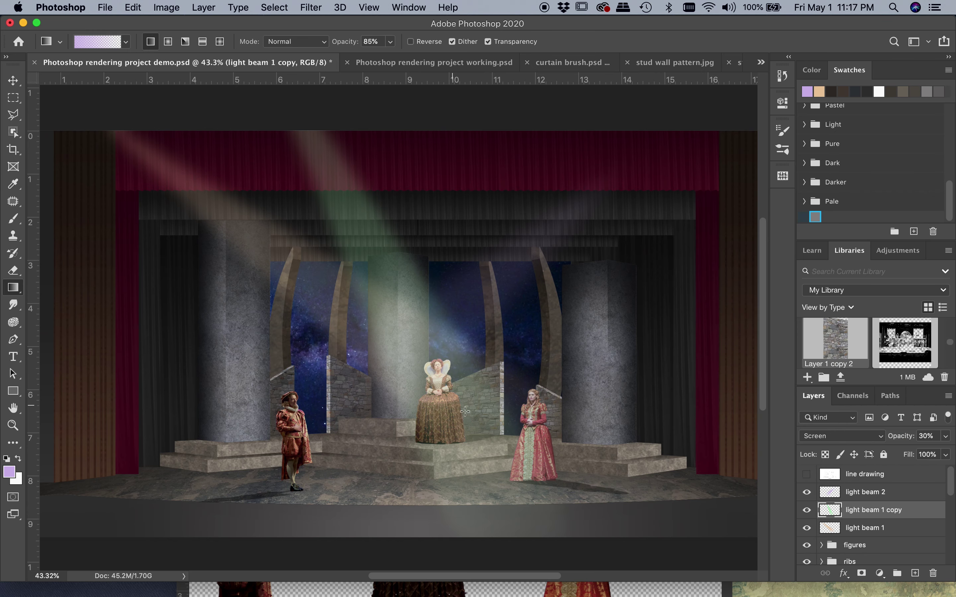
# Step: Move the figures group above all three light beam layers in the layer order
pyautogui.scroll(5, 423, 387)
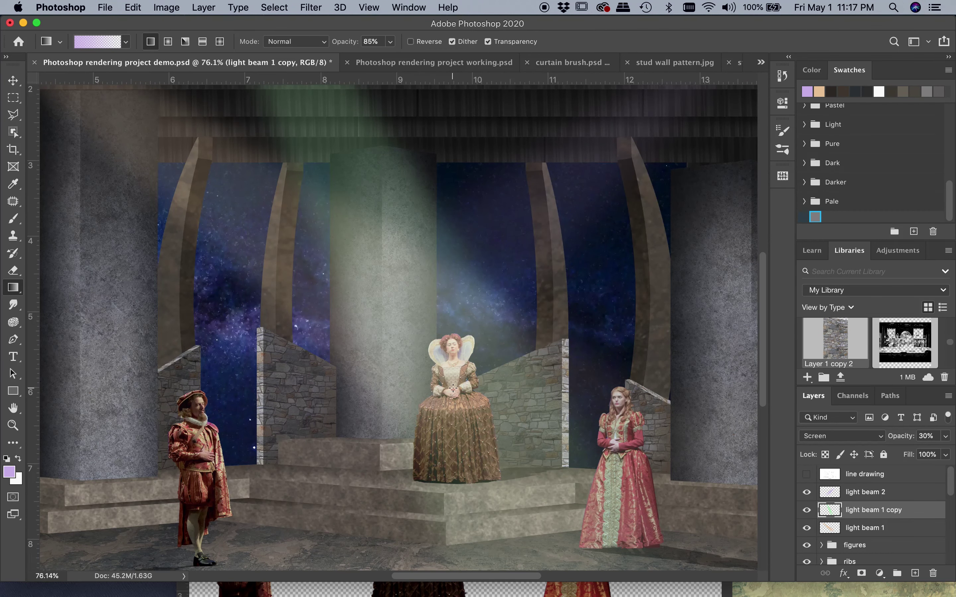
pyautogui.hscroll(5, 453, 389)
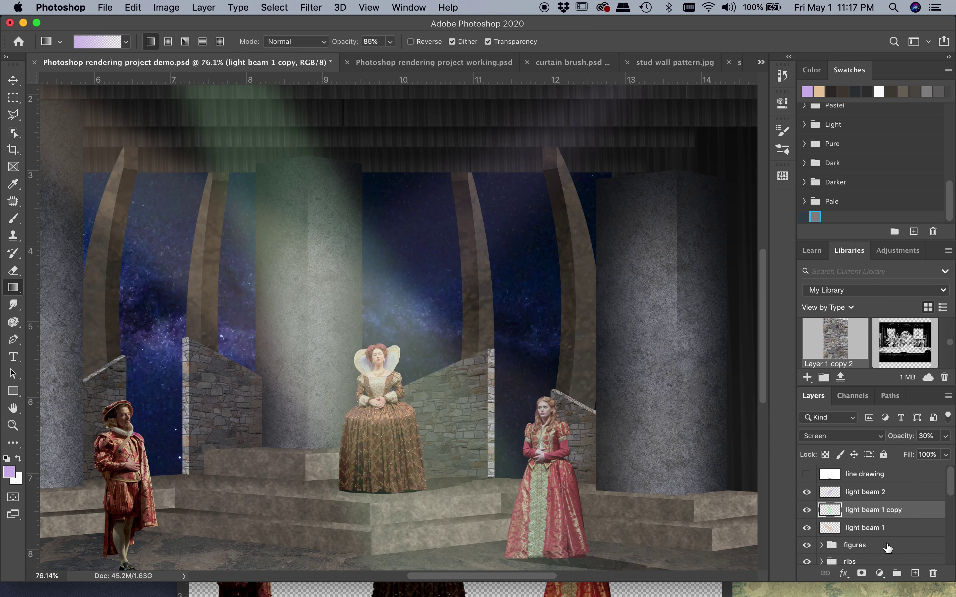
pyautogui.moveTo(887, 548); pyautogui.dragTo(879, 490)
pyautogui.scroll(-3, 405, 444)
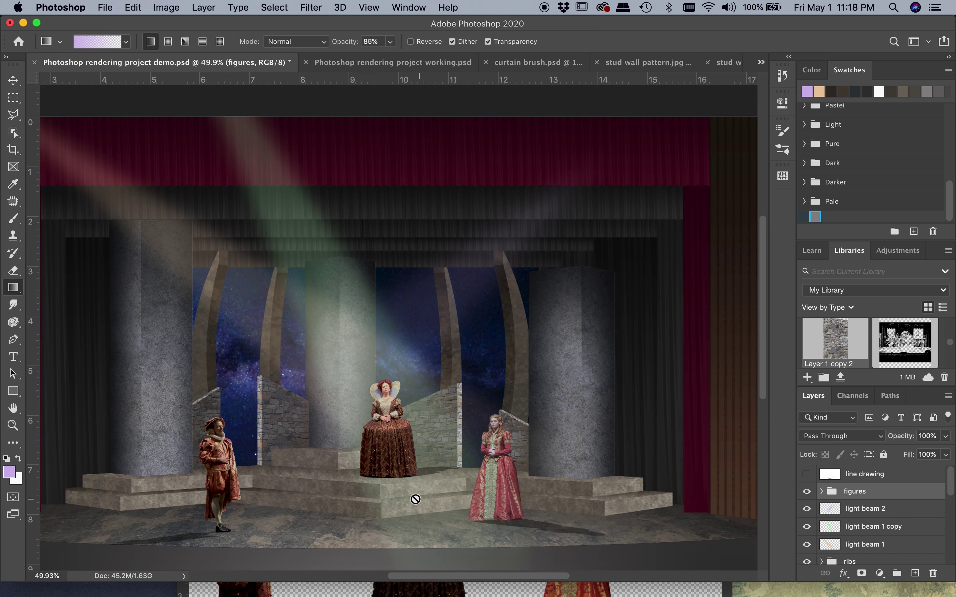
pyautogui.scroll(-4, 395, 495)
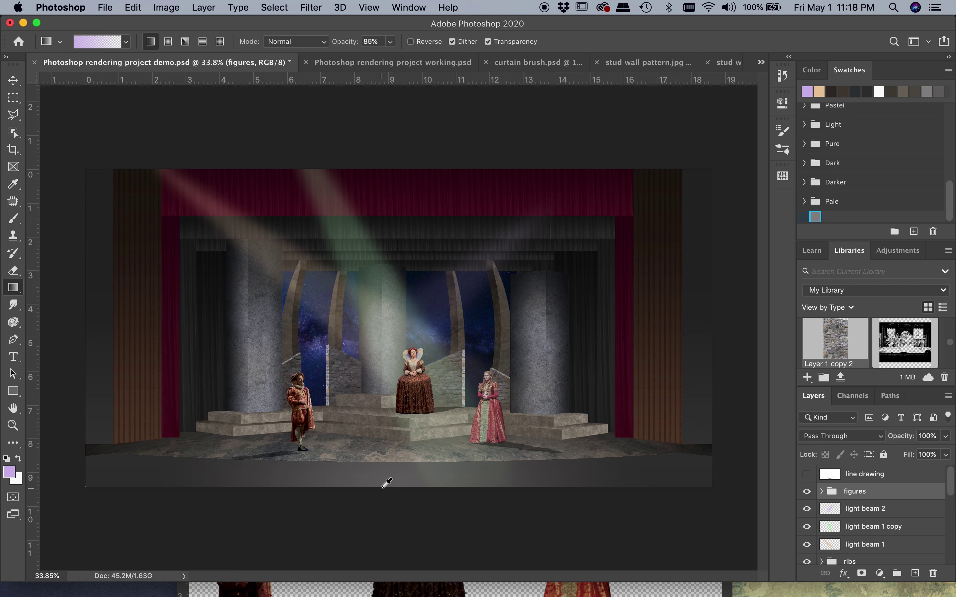